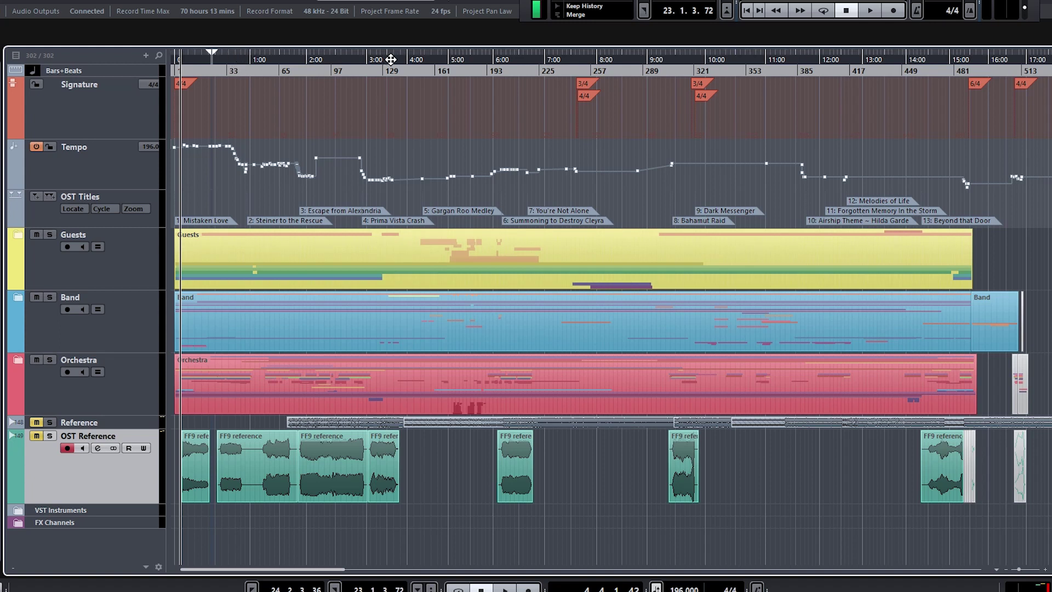
Step: Move the playhead to about bar 225 and examine the time signature changes on the Signature track
click(420, 69)
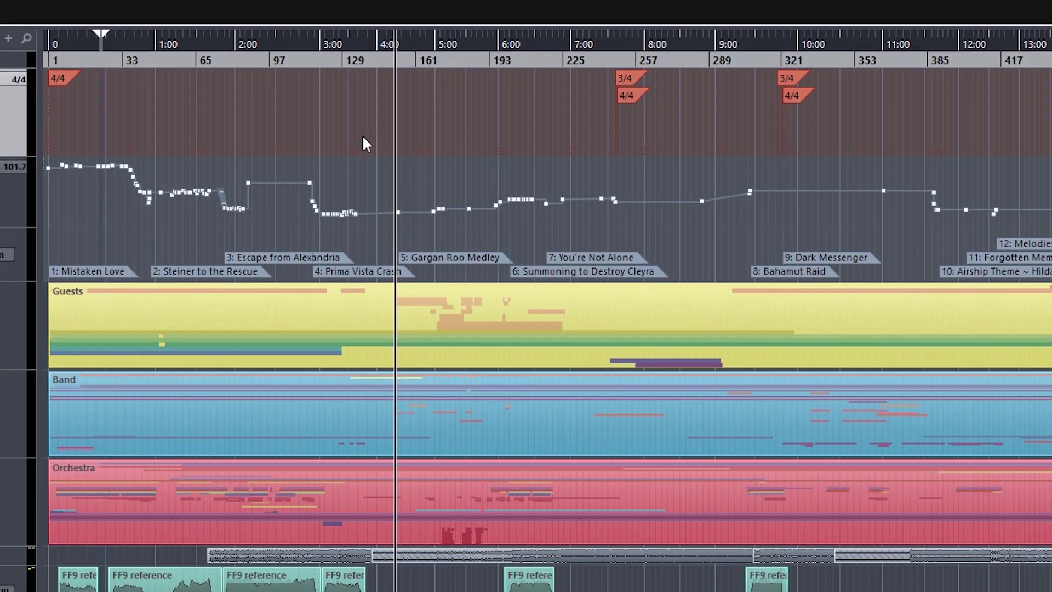
click(574, 42)
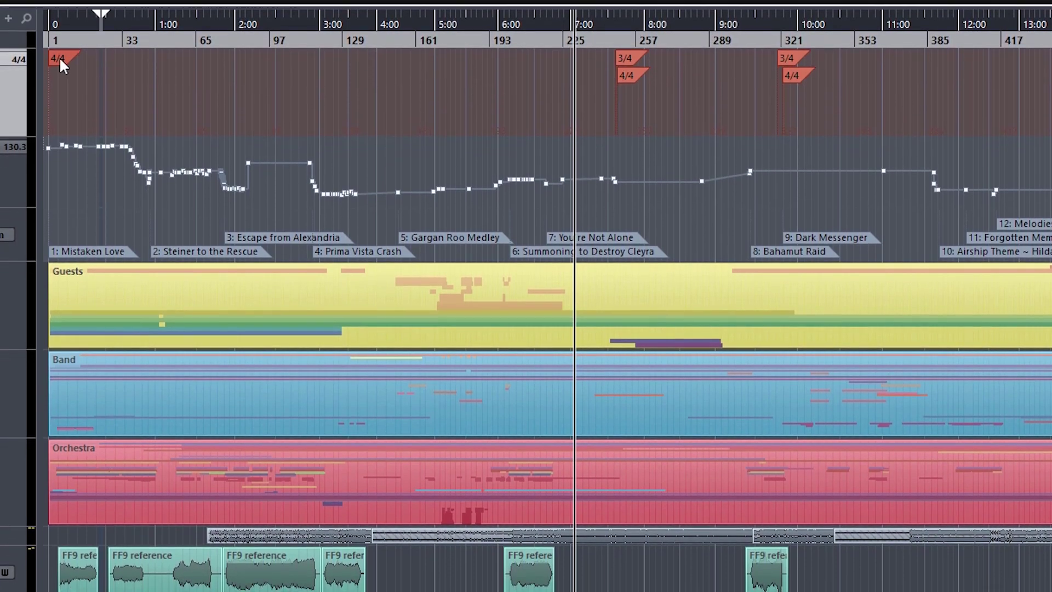
click(624, 58)
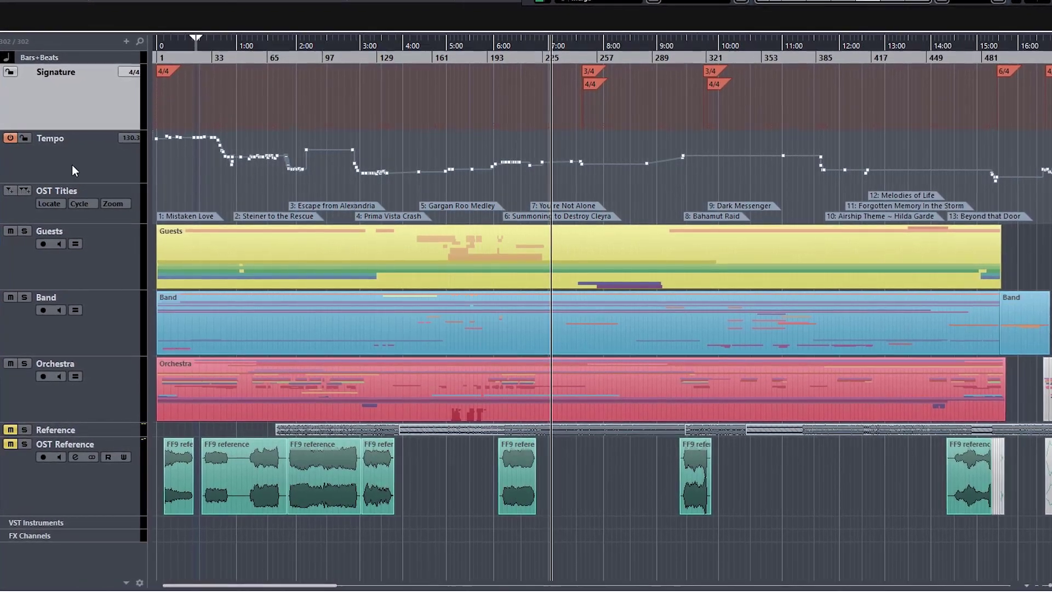
Step: Enlarge the Tempo track and examine its tempo points up close between about bars 33 and 81
click(96, 165)
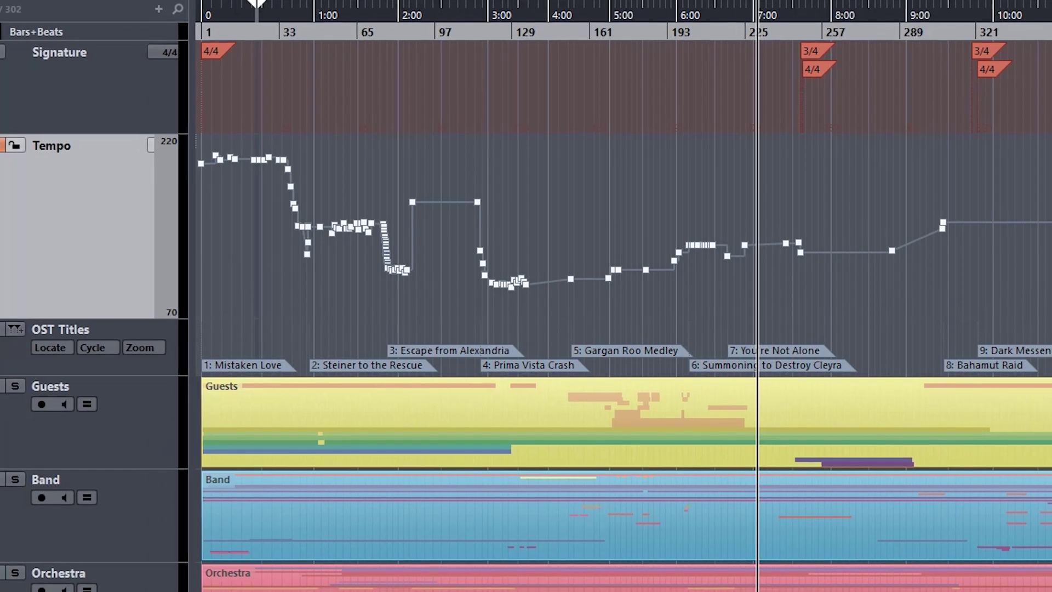
click(66, 309)
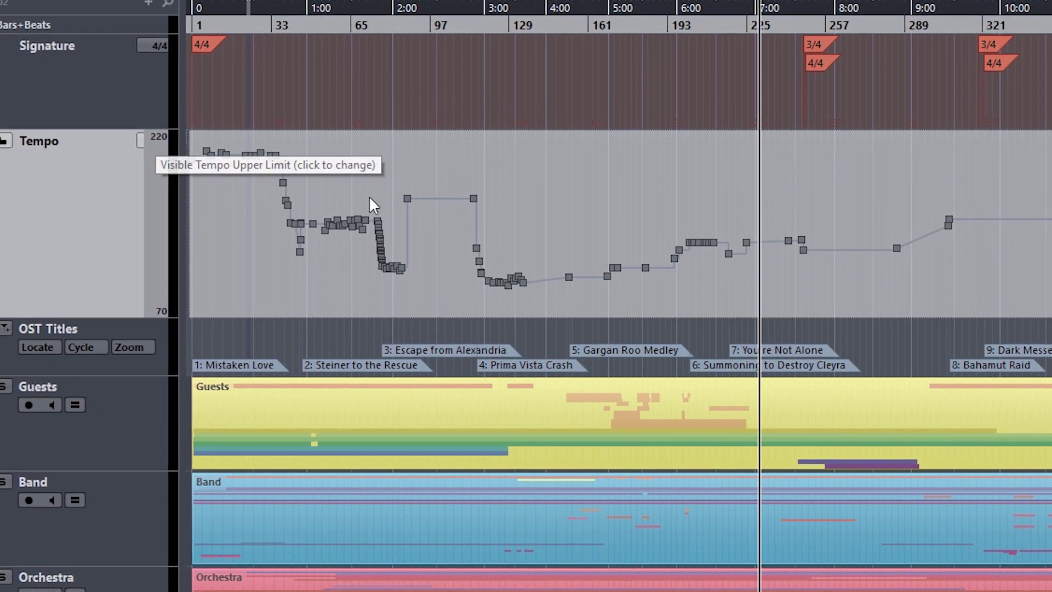
click(287, 28)
drag(284, 25, 293, 141)
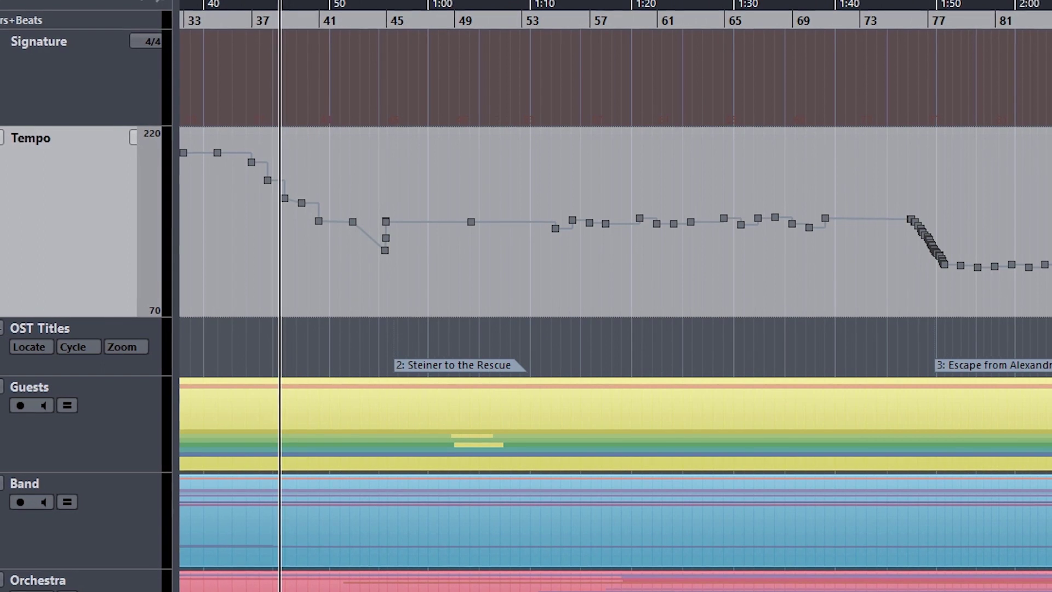
key(g)
key(g)
key(g)
key(g)
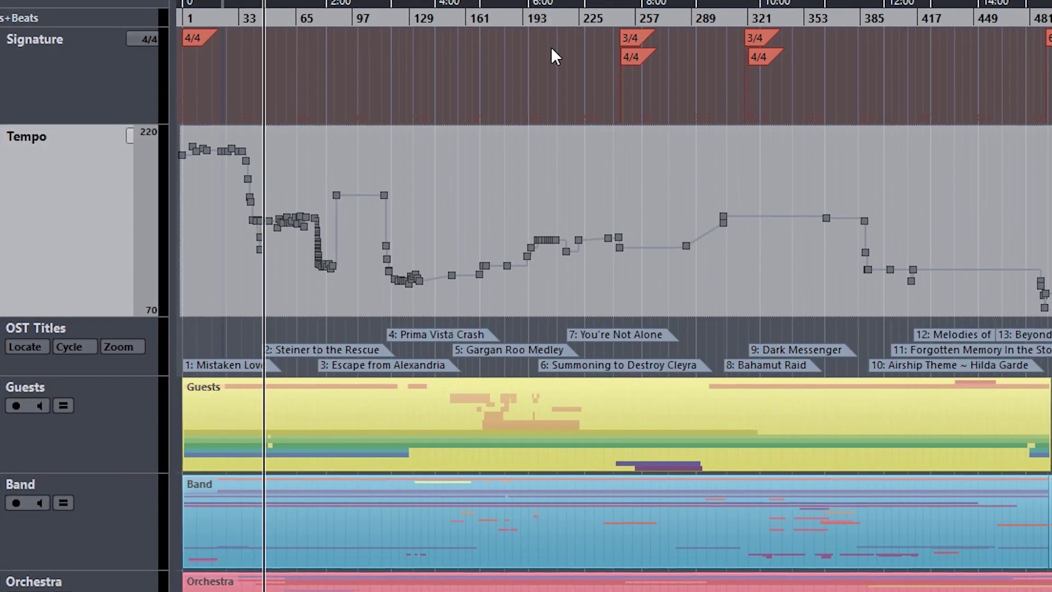
key(ctrl+a)
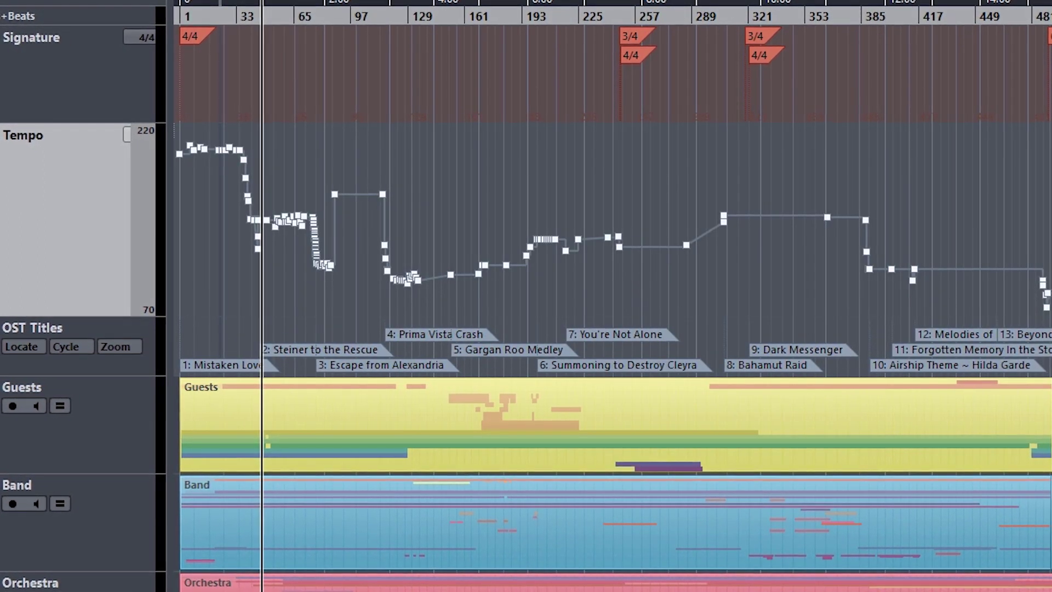
Step: Select the OST Titles marker track and move the playhead into the Dark Messenger section
key(Down)
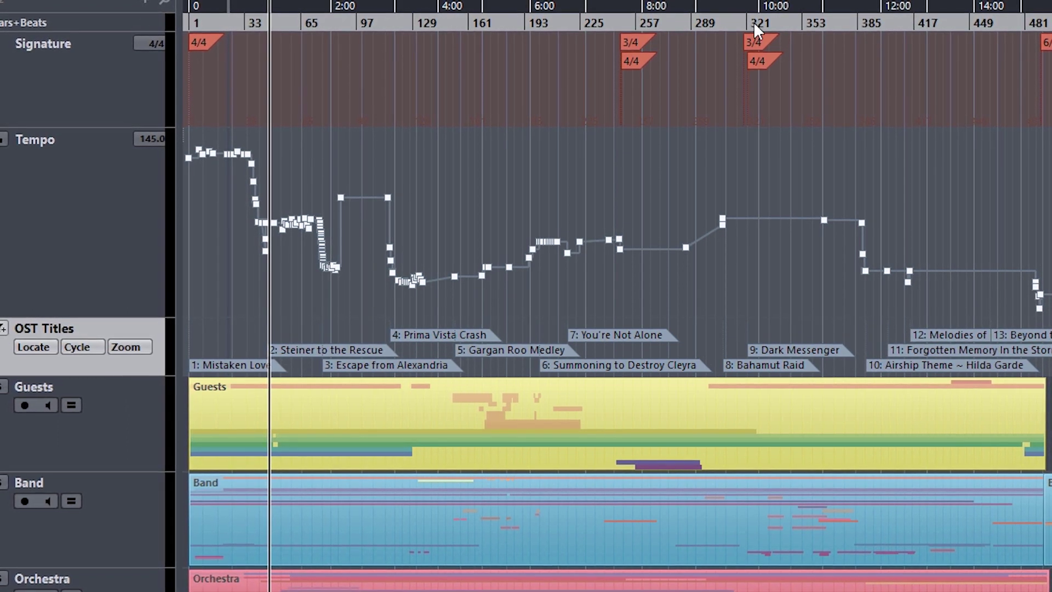
click(625, 8)
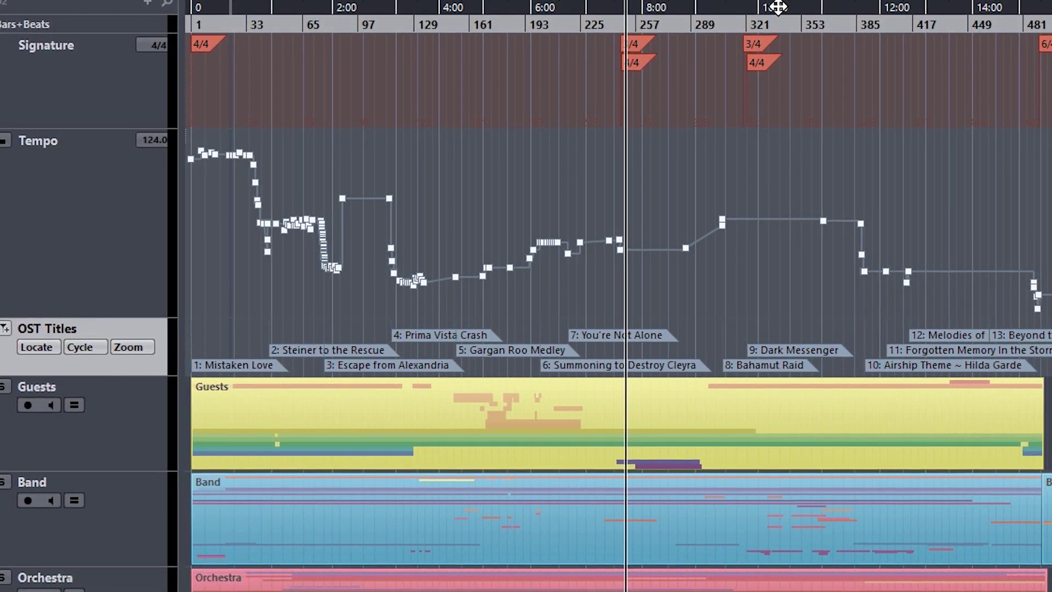
click(787, 8)
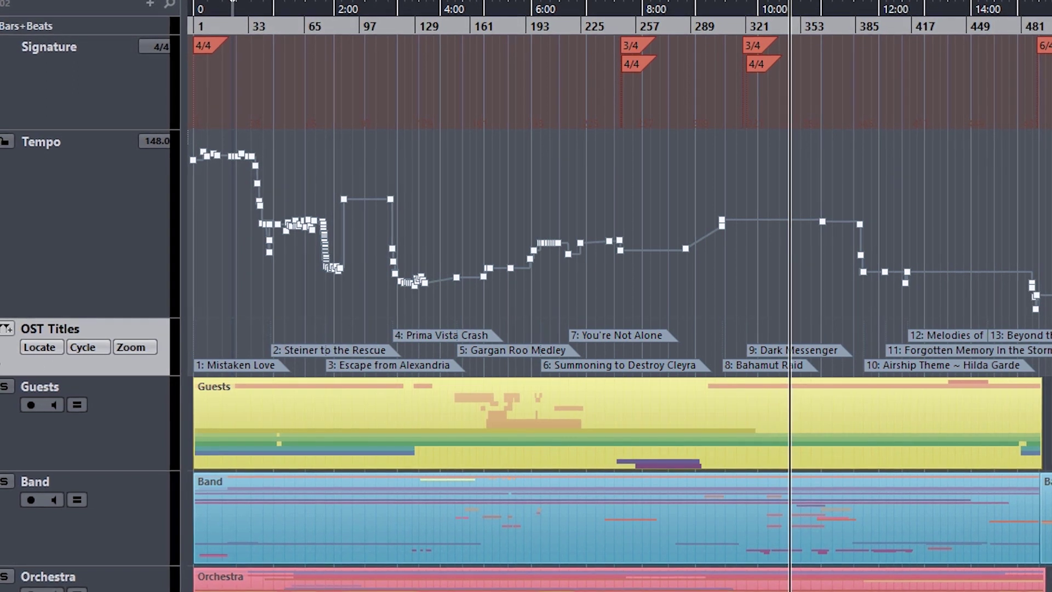
Step: View the marker list of the OST Titles track, then play from about bar 345 in the Dark Messenger section
click(40, 347)
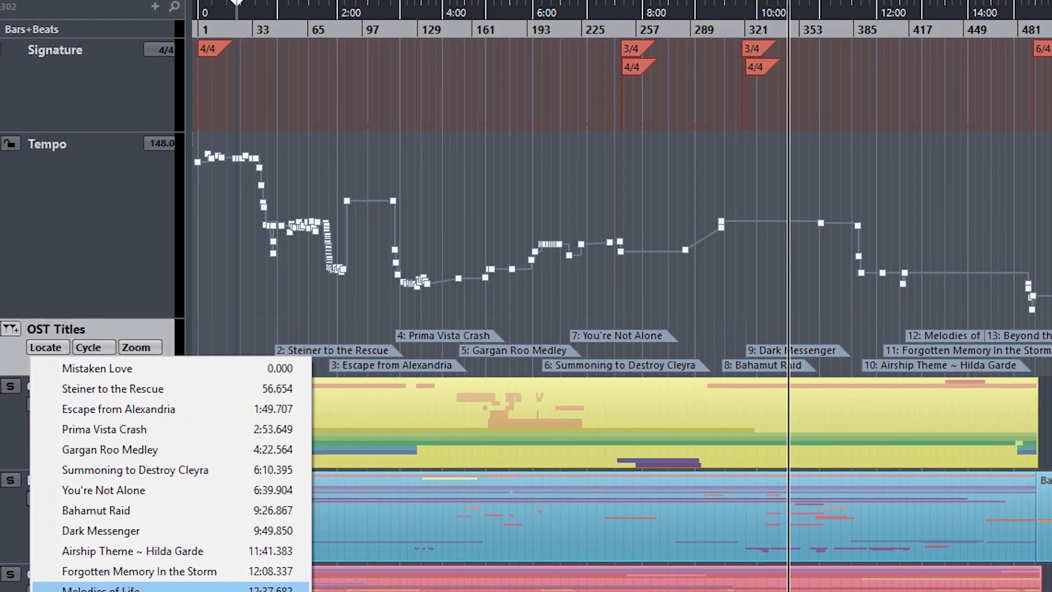
click(537, 131)
mouse_move(699, 14)
mouse_down()
mouse_move(573, 22)
mouse_move(606, 22)
mouse_up()
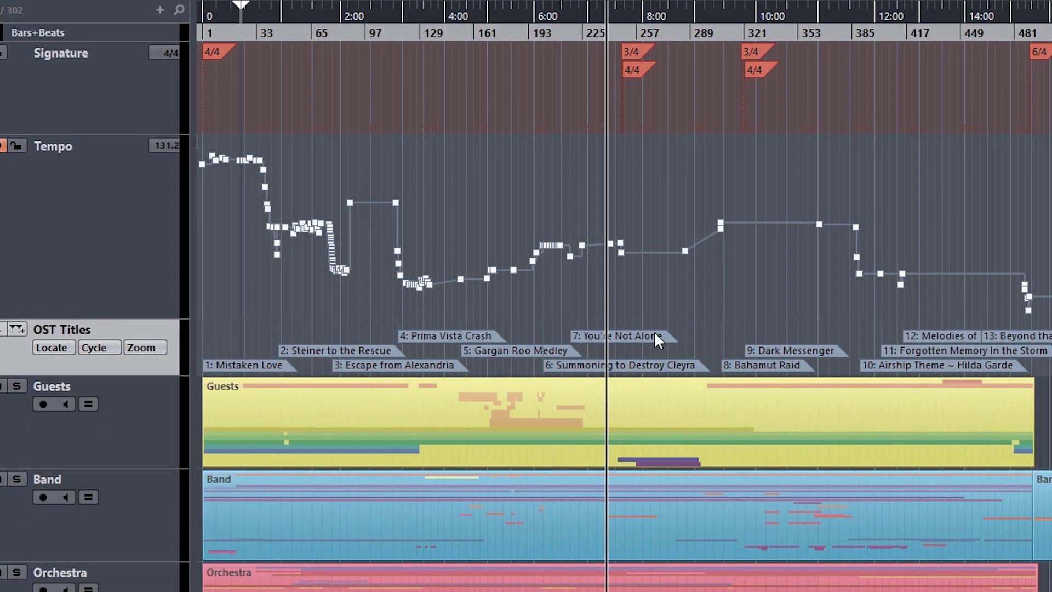
drag(774, 21, 784, 20)
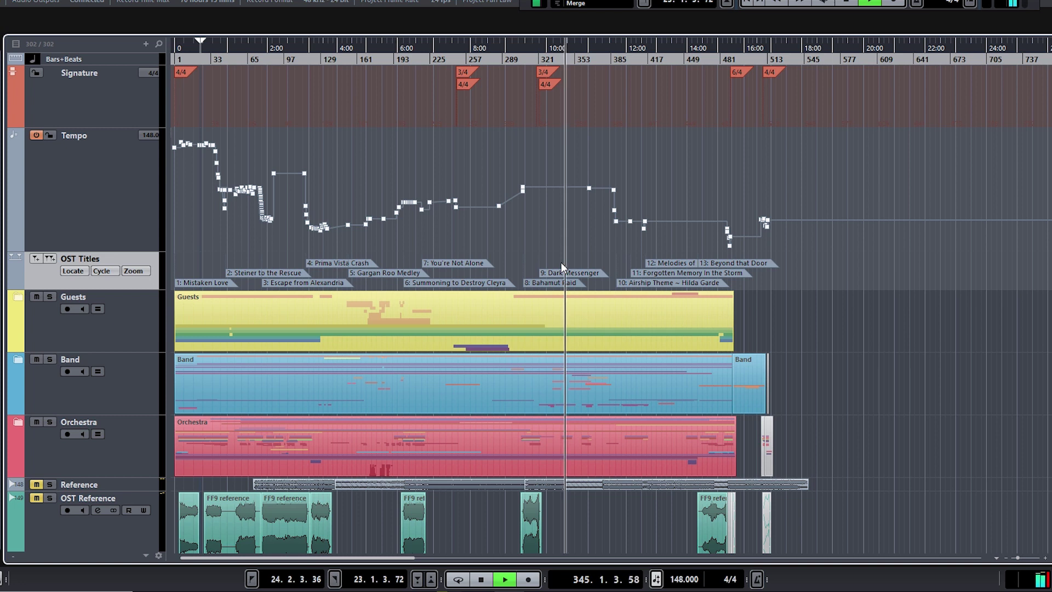
Step: Reduce the Tempo track's height to a narrow lane and select the Guests folder track
drag(102, 253, 100, 167)
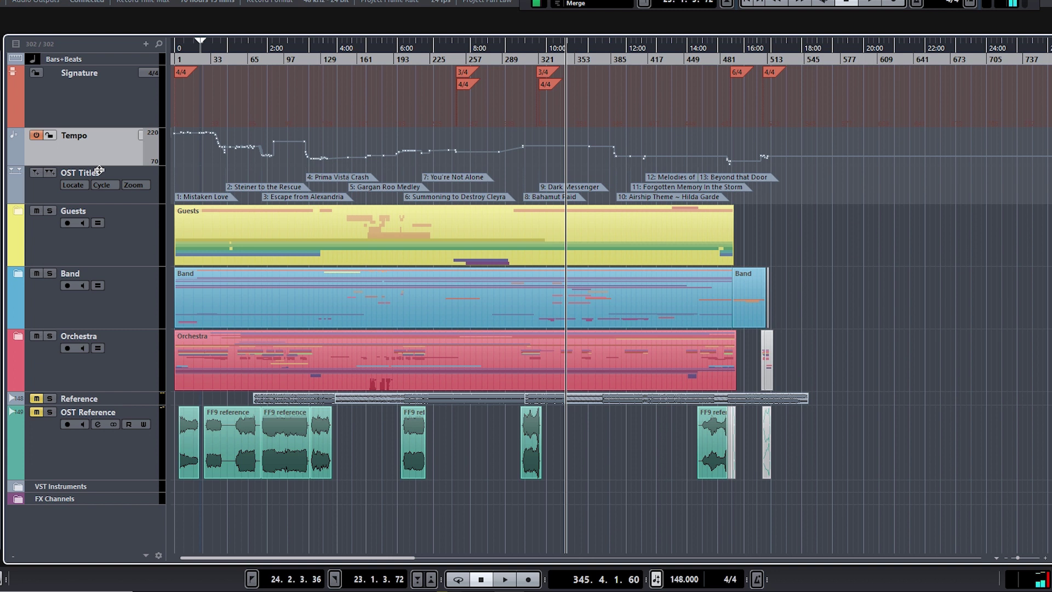
click(139, 240)
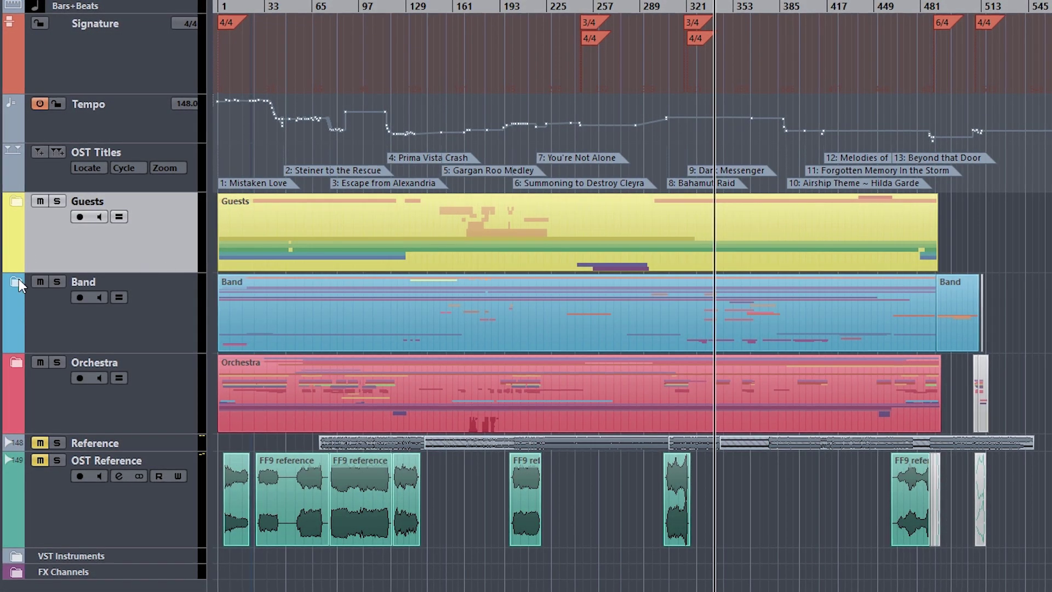
click(16, 281)
click(15, 282)
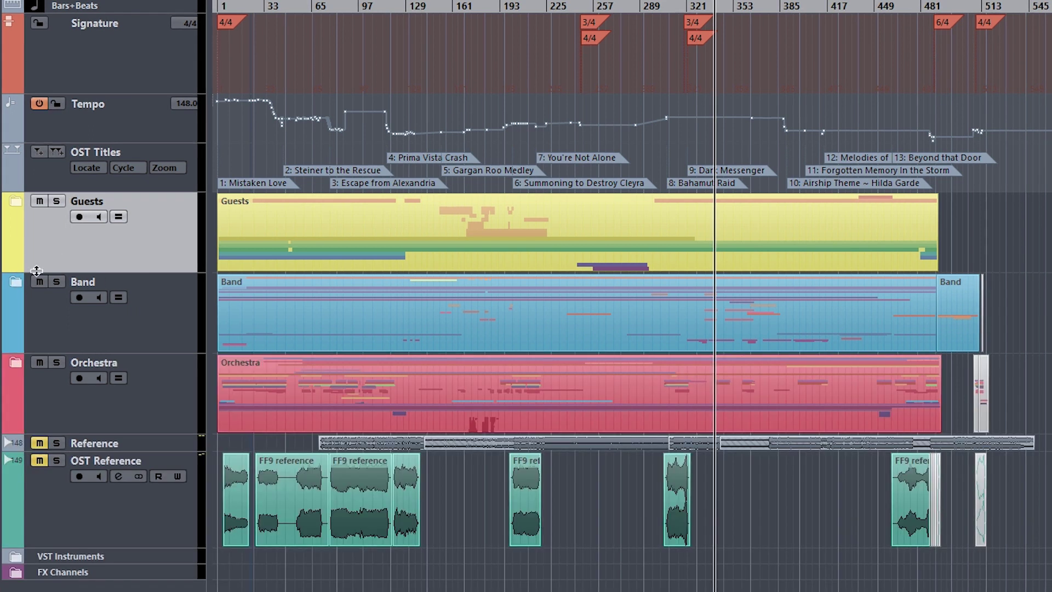
Step: Expand the Guests folder to examine its Violin, Songe, Piccolo and Flute tracks, then collapse it
click(16, 203)
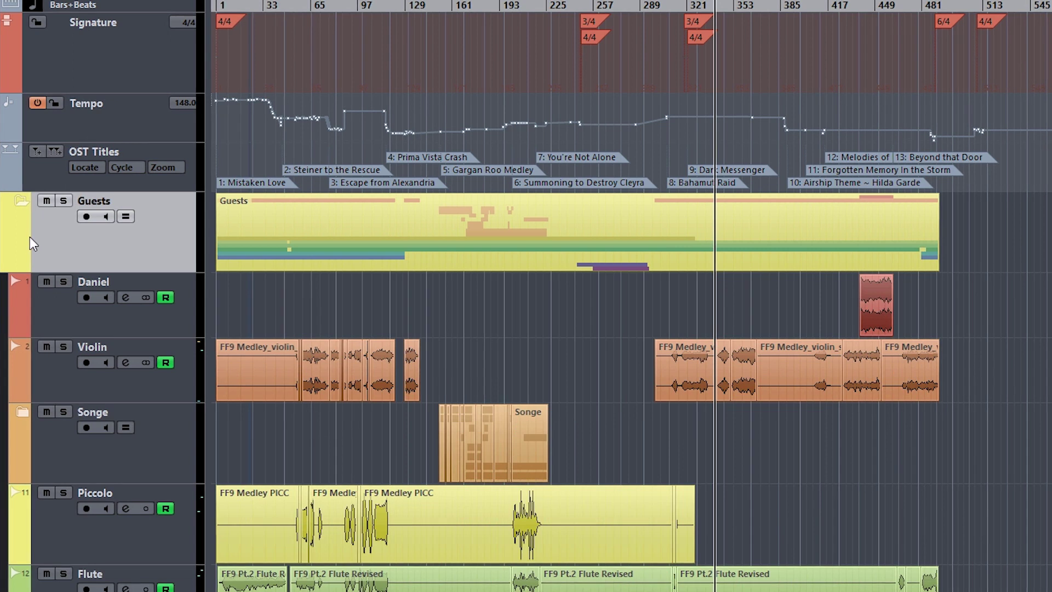
scroll(306, 299, down, 10)
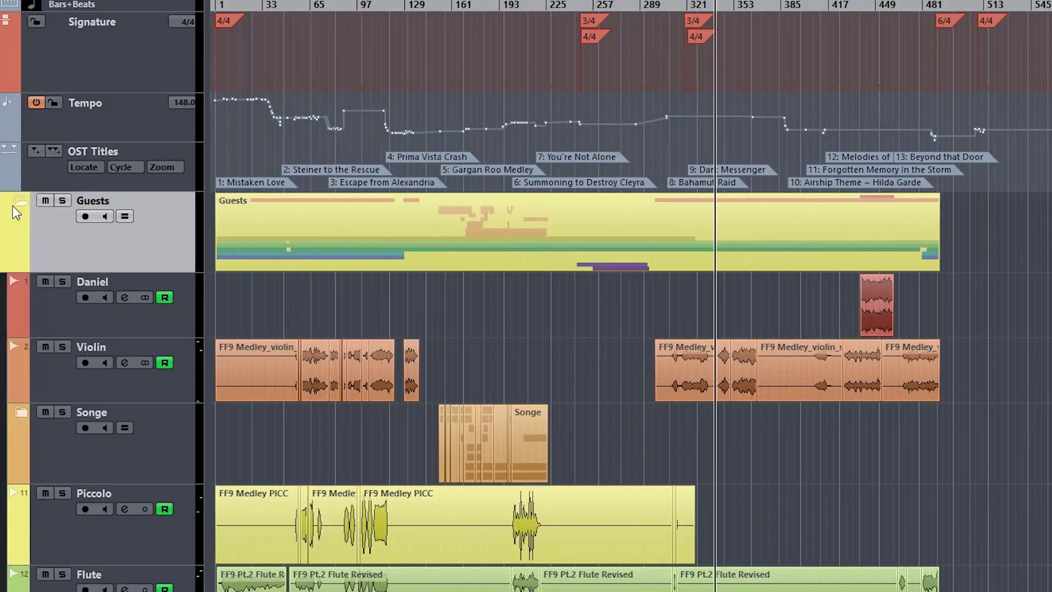
click(13, 207)
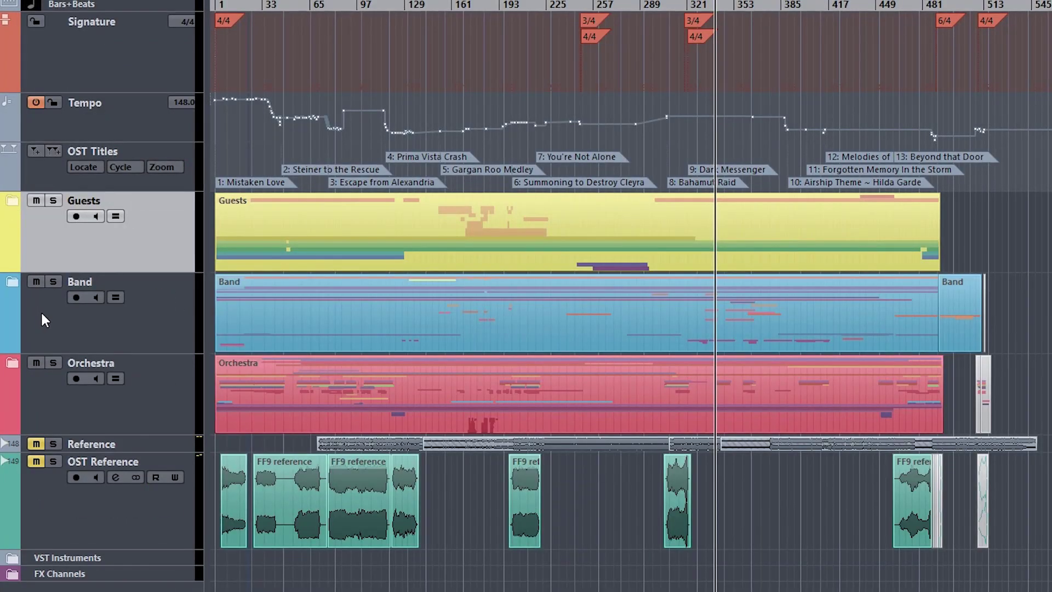
Step: Expand the Band folder and go through its Drums, Bass and Keys subfolders
click(12, 281)
scroll(115, 272, down, 3)
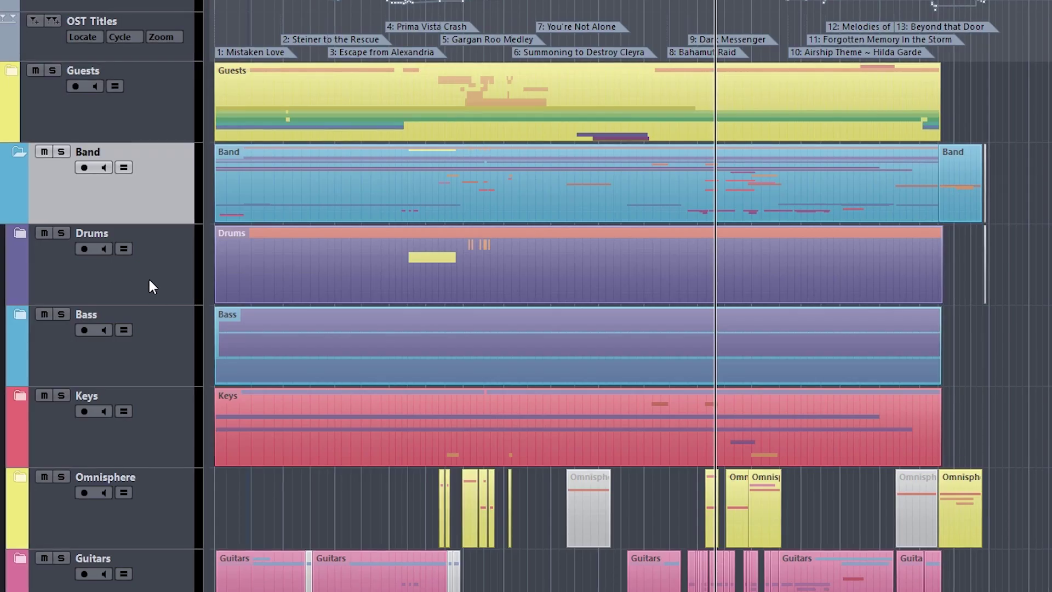
click(172, 335)
scroll(172, 336, down, 3)
click(172, 285)
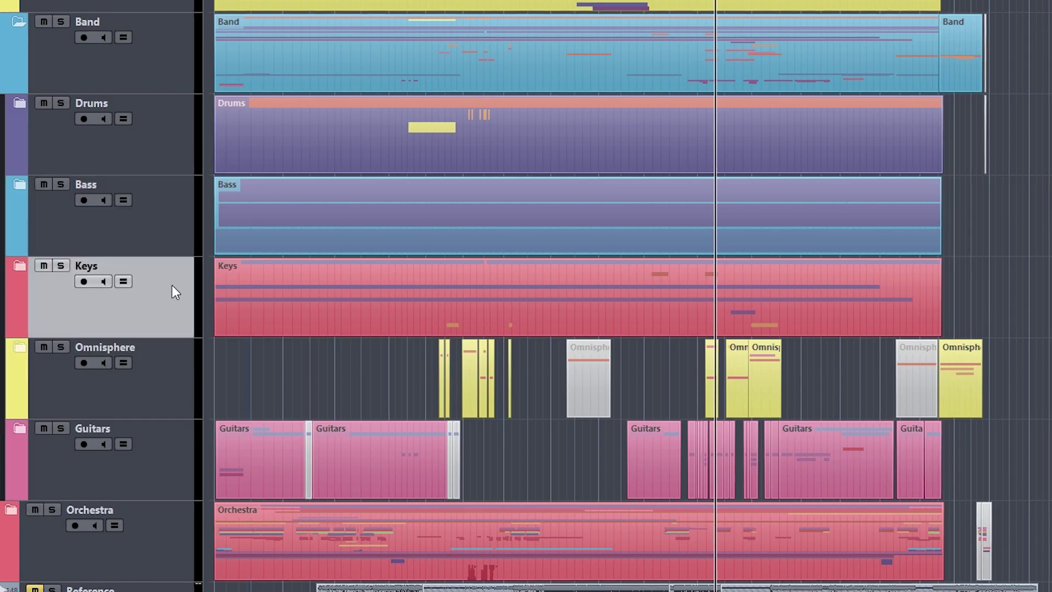
Step: Examine the Omnisphere and Guitars subfolders, then collapse the Band folder
click(172, 364)
click(384, 393)
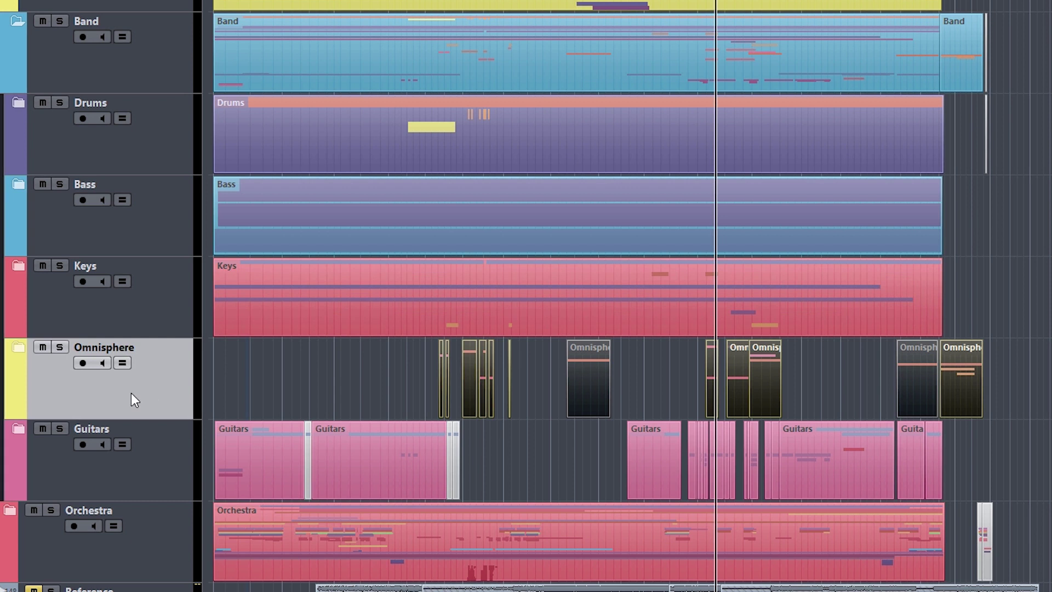
click(327, 383)
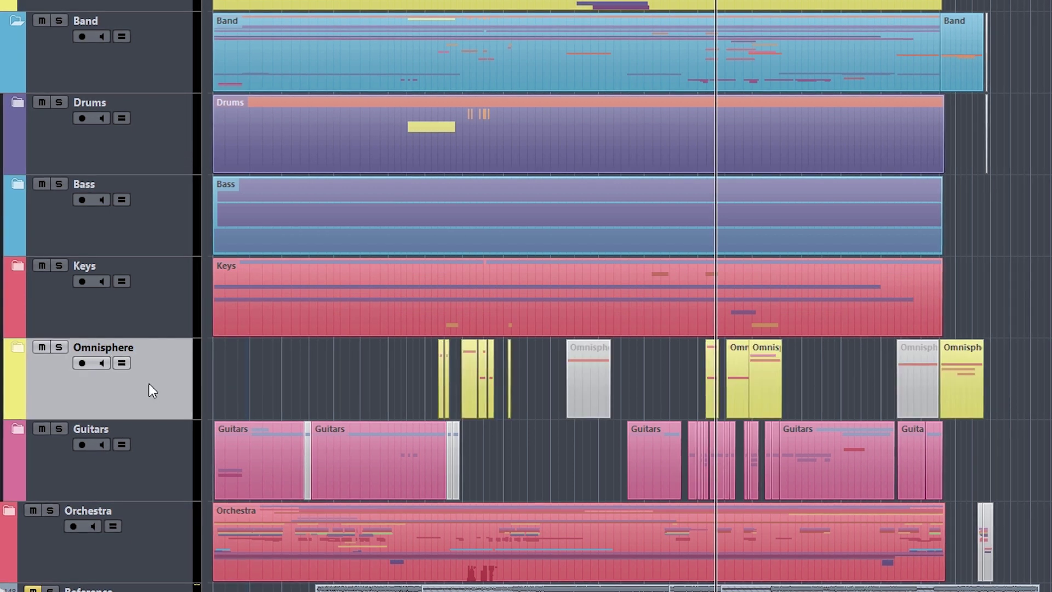
click(166, 475)
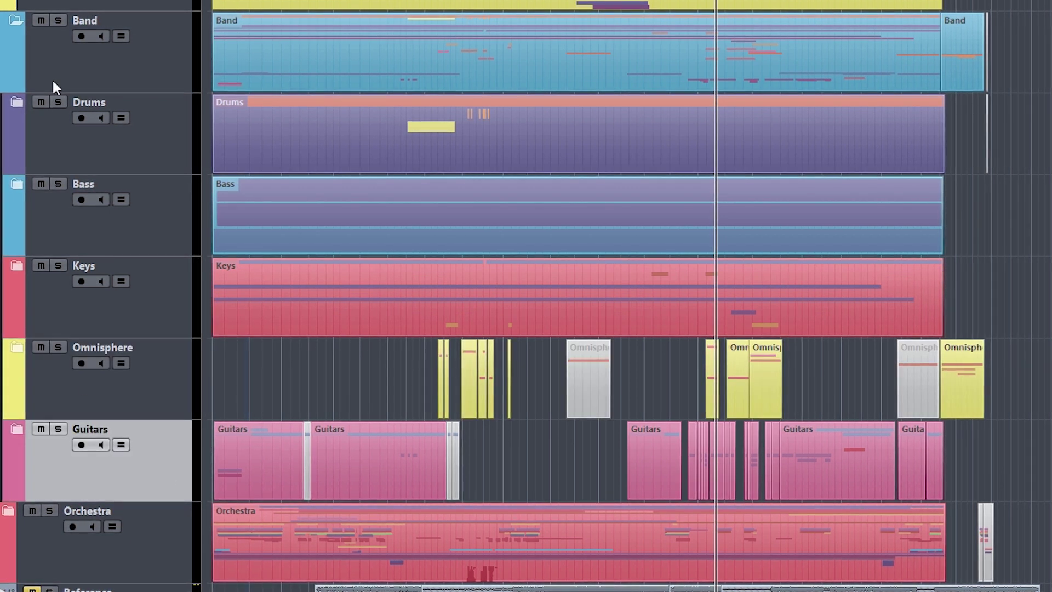
click(15, 22)
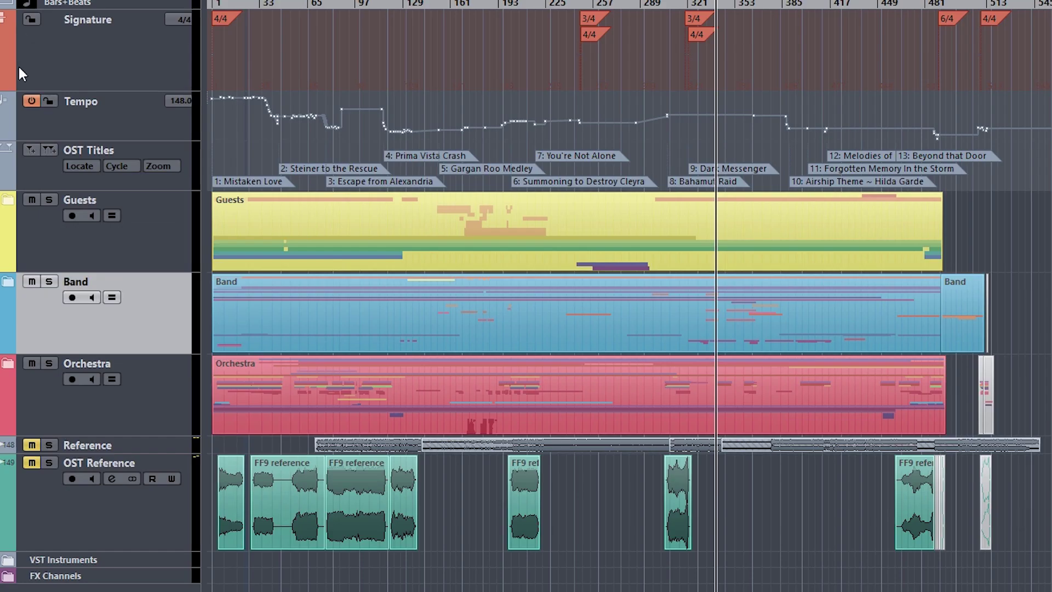
Step: Expand the Orchestra folder and examine the contents of its Strings subfolder
click(9, 365)
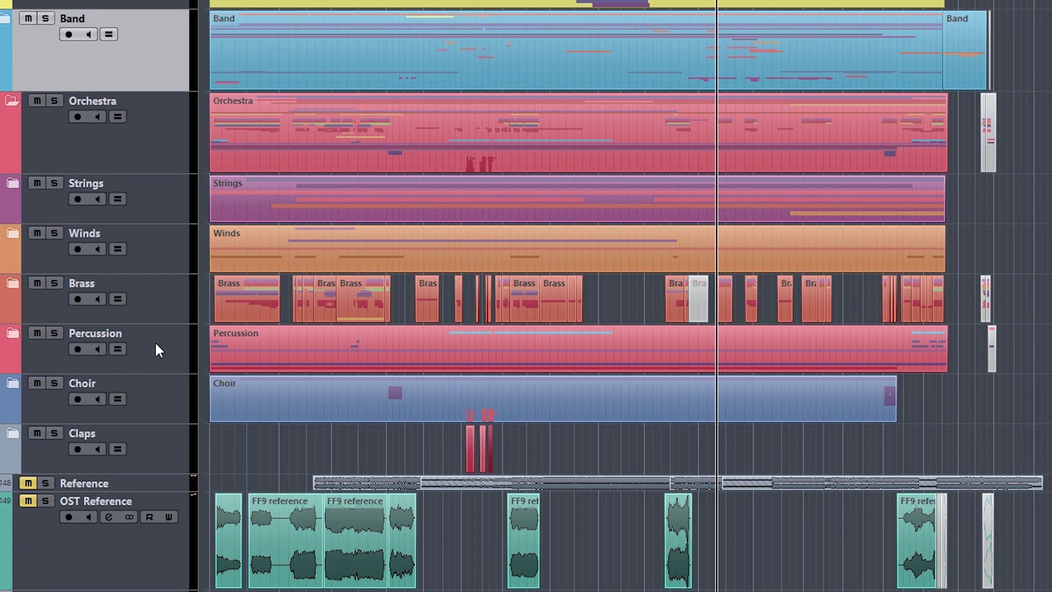
click(12, 184)
drag(986, 221, 339, 486)
click(18, 148)
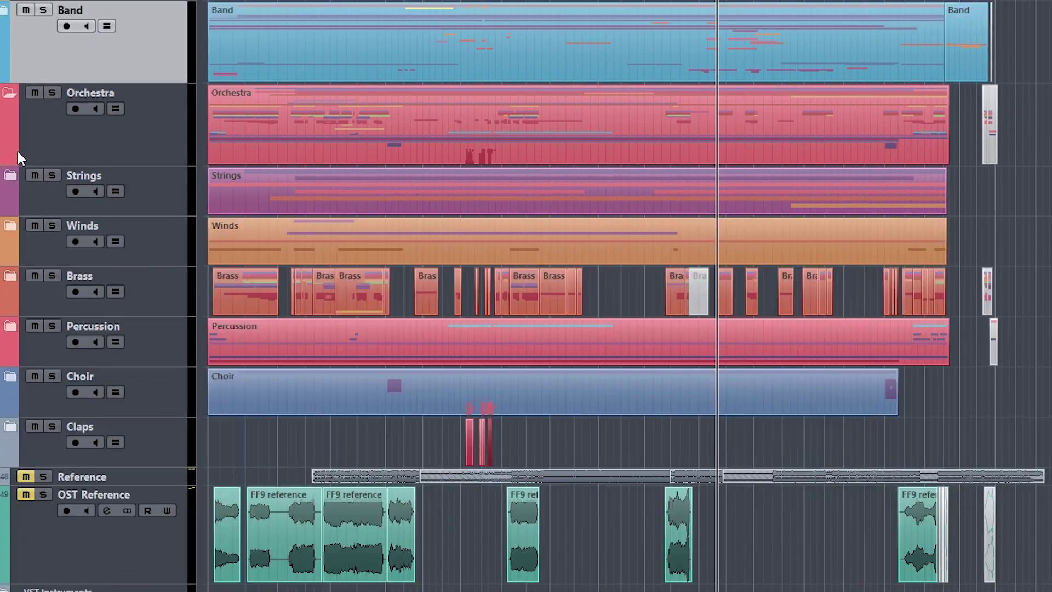
Step: Expand the Winds folder to view its Clarinet track, and look inside the nested Demos folder before collapsing it
click(146, 243)
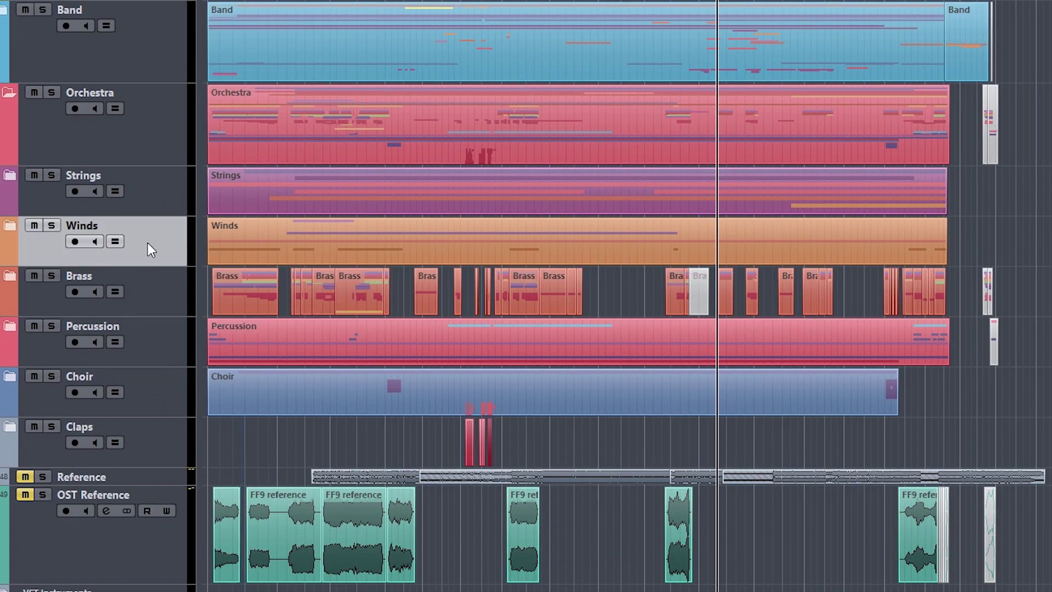
click(11, 226)
click(48, 318)
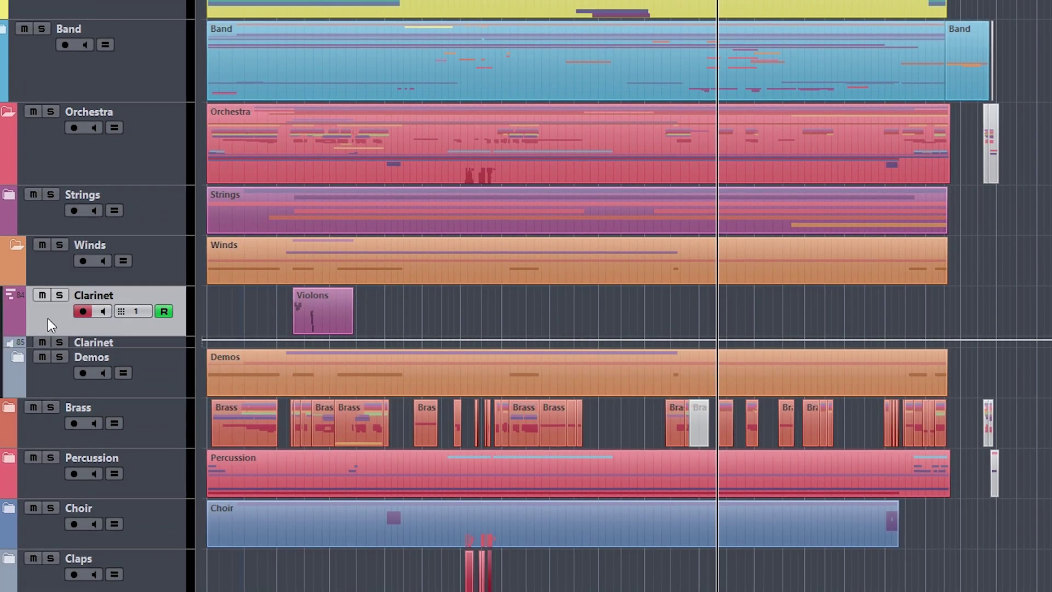
click(19, 359)
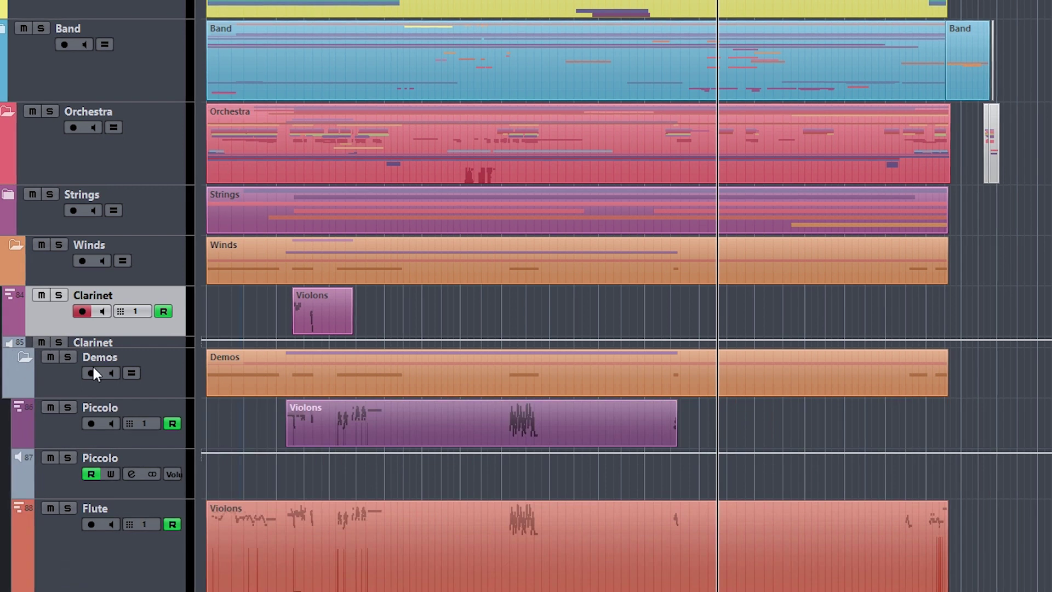
scroll(507, 335, down, 3)
click(22, 225)
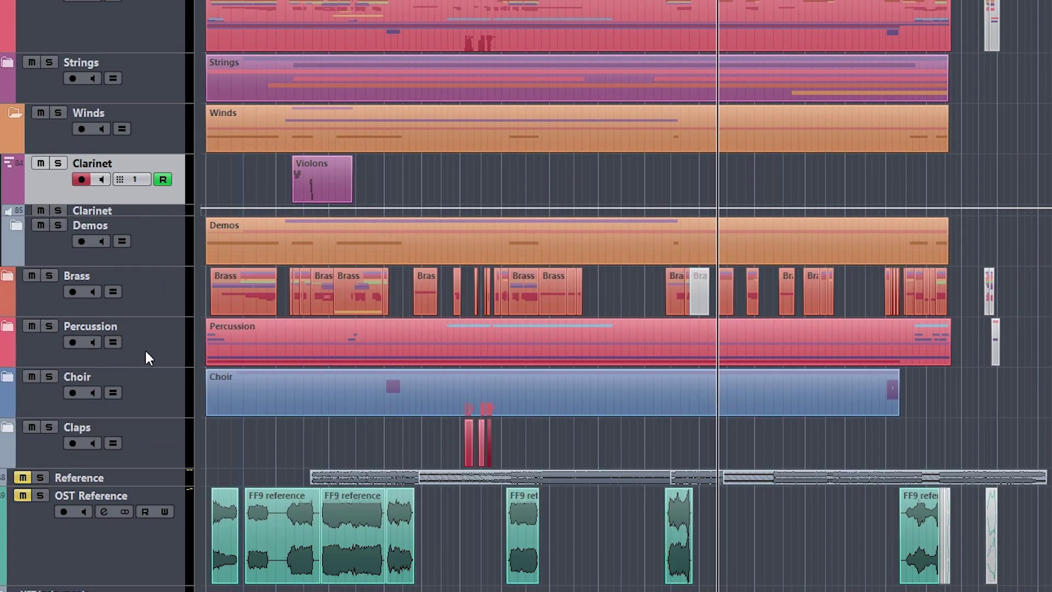
Step: Compare the Guests folder part with the Violons part on the Clarinet track by selecting each one
scroll(146, 353, up, 6)
click(356, 96)
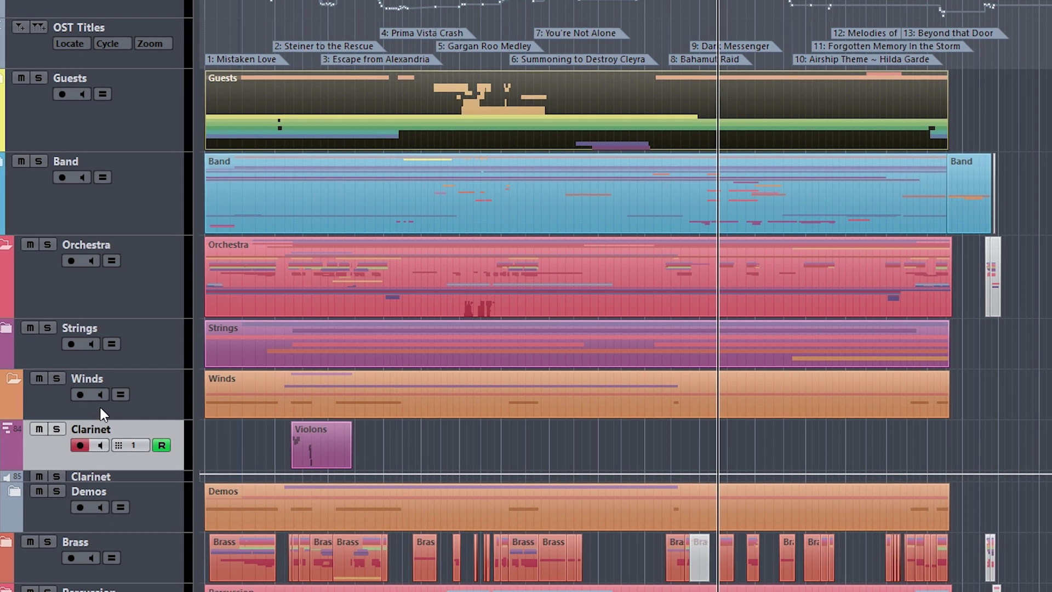
scroll(82, 378, down, 3)
drag(386, 304, 251, 319)
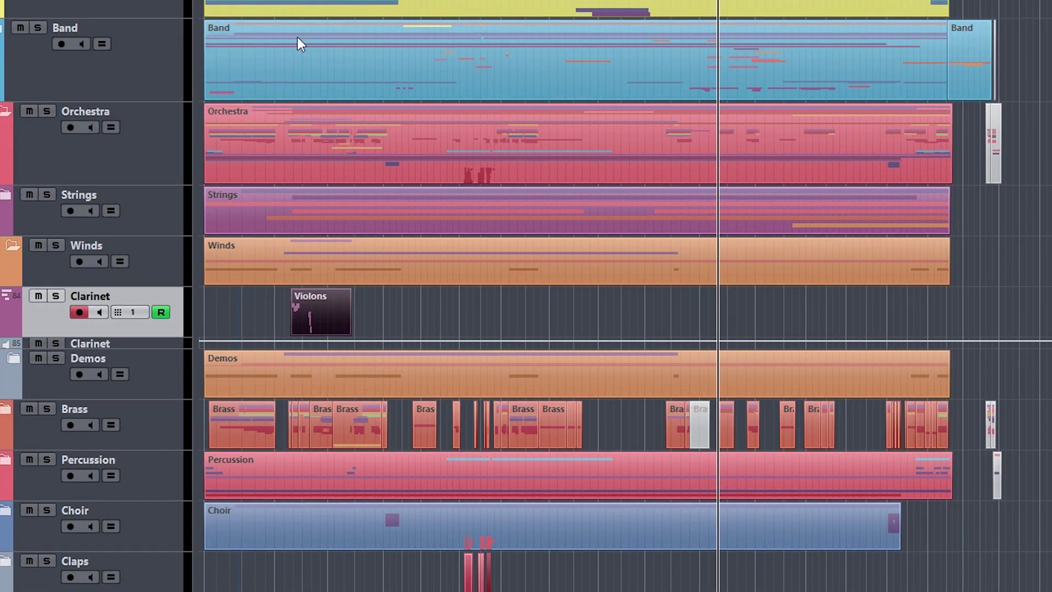
drag(346, 332, 312, 333)
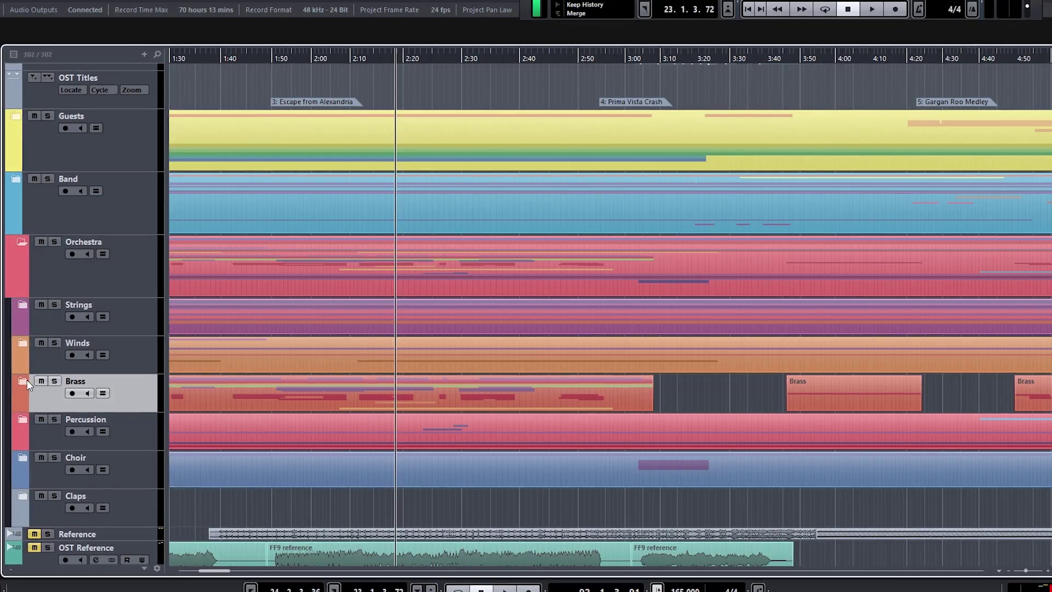
Step: Expand the Brass folder inside Orchestra, then select its Horns subfolder and look inside it
click(23, 380)
scroll(101, 370, down, 2)
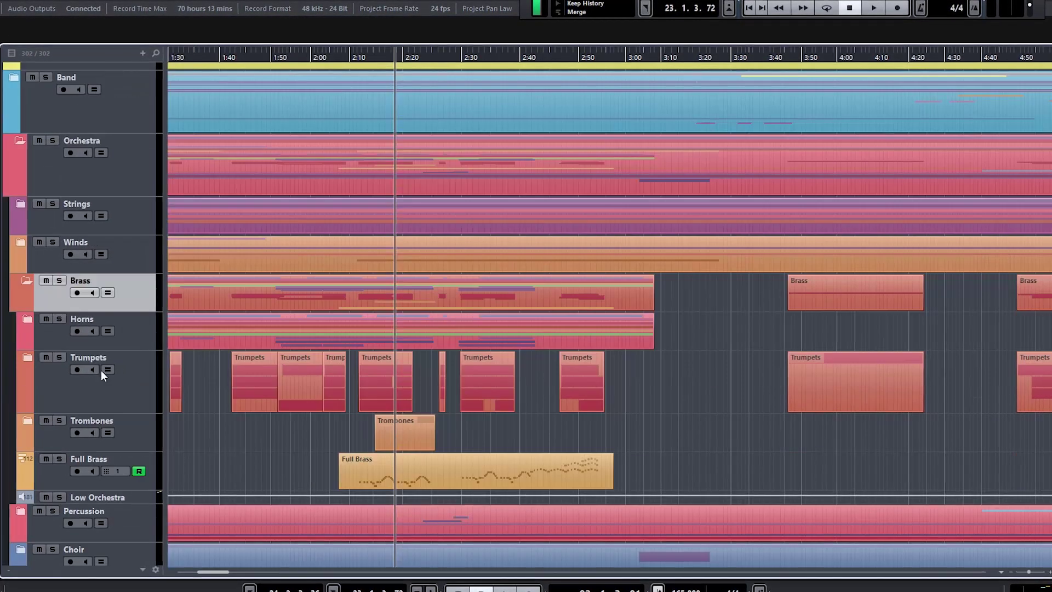
click(60, 336)
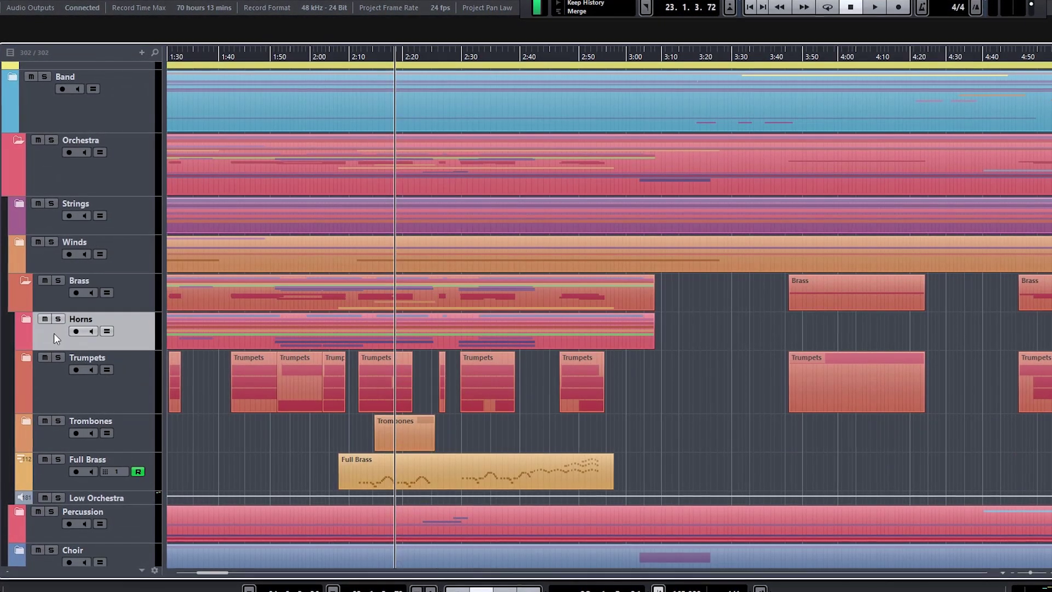
click(25, 321)
click(31, 317)
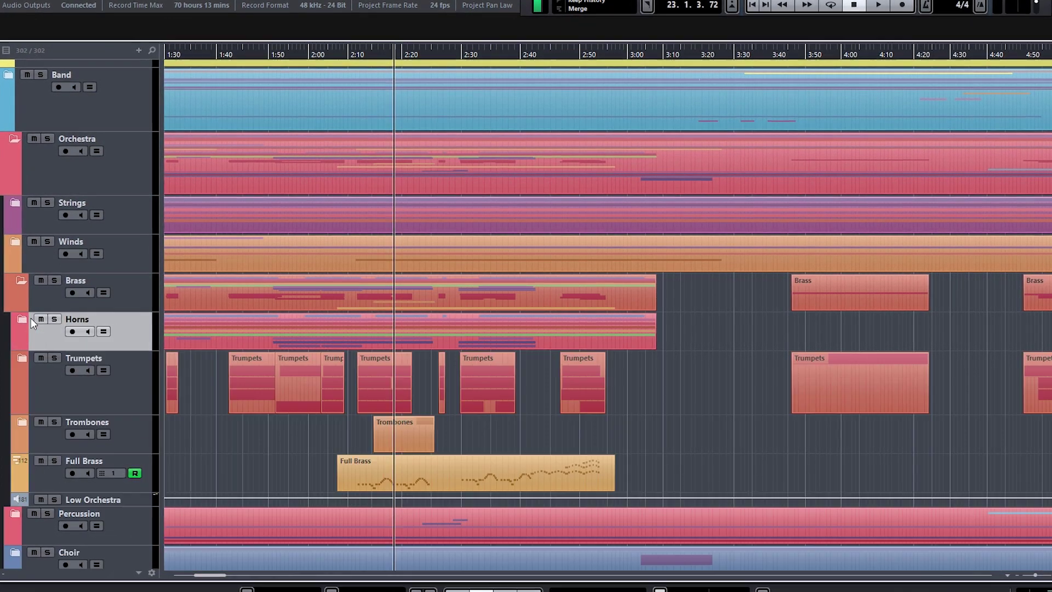
Step: Go through the remaining Brass contents by selecting Trumpets, Trombones and Full Brass in turn
scroll(102, 322, down, 2)
click(51, 286)
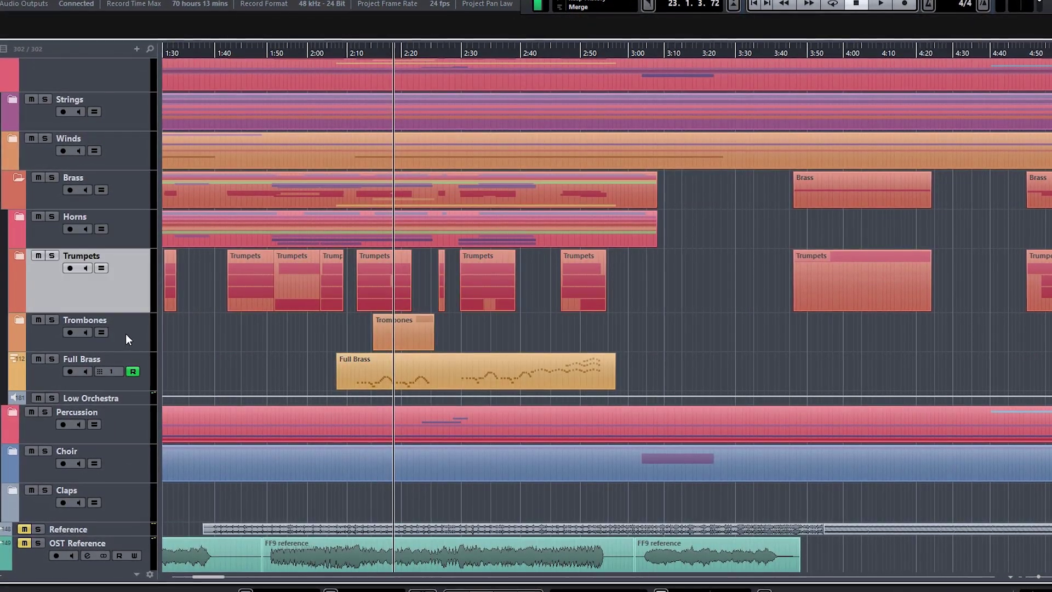
click(126, 334)
click(47, 375)
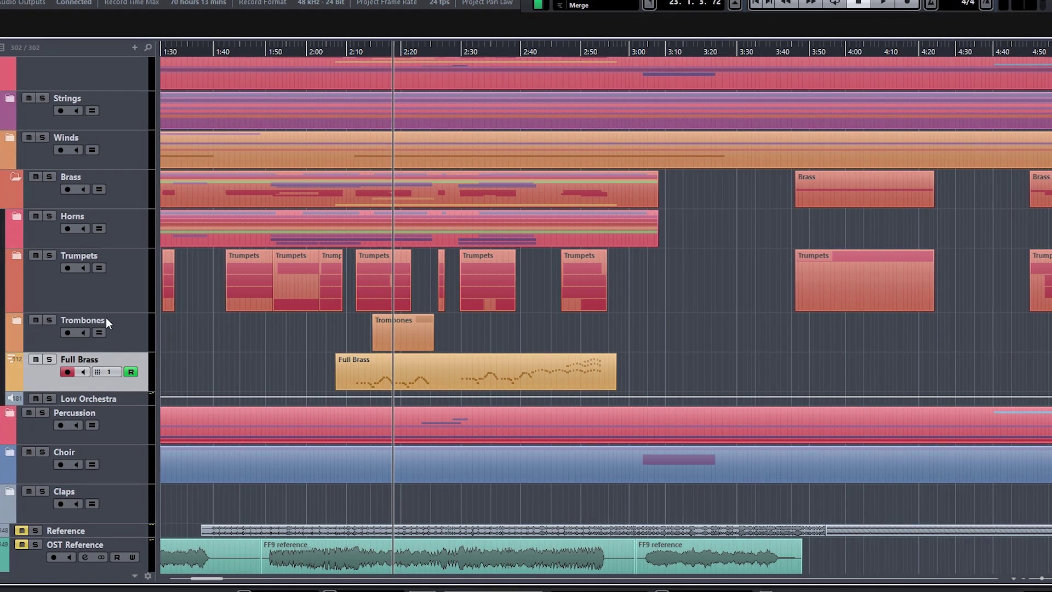
Step: Audition the Full Brass track soloed from about 2:14, compare it with the whole Brass folder soloed, and clear the solo
key(h)
key(h)
key(h)
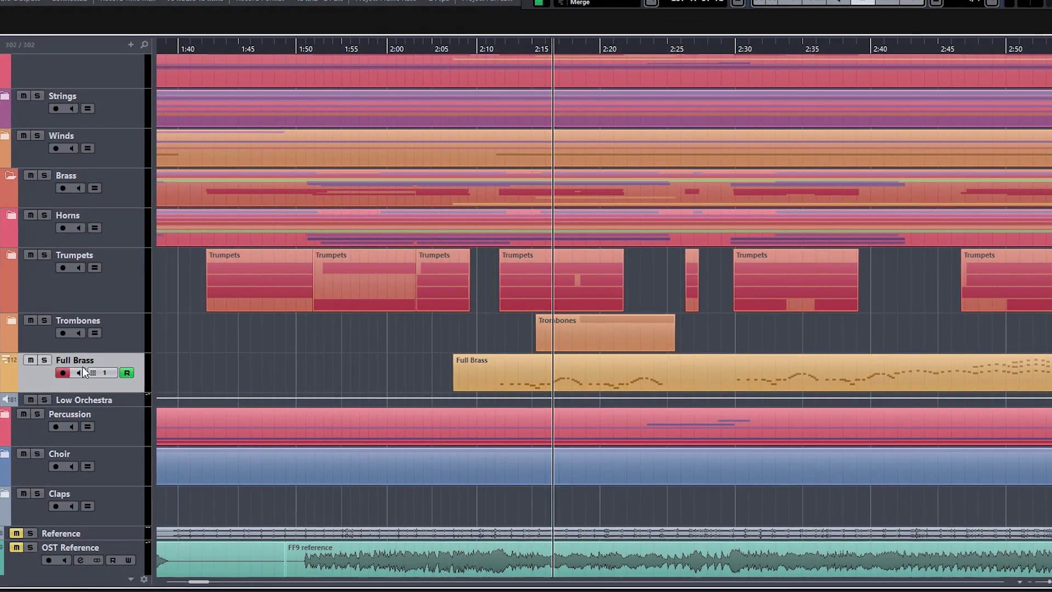
click(43, 360)
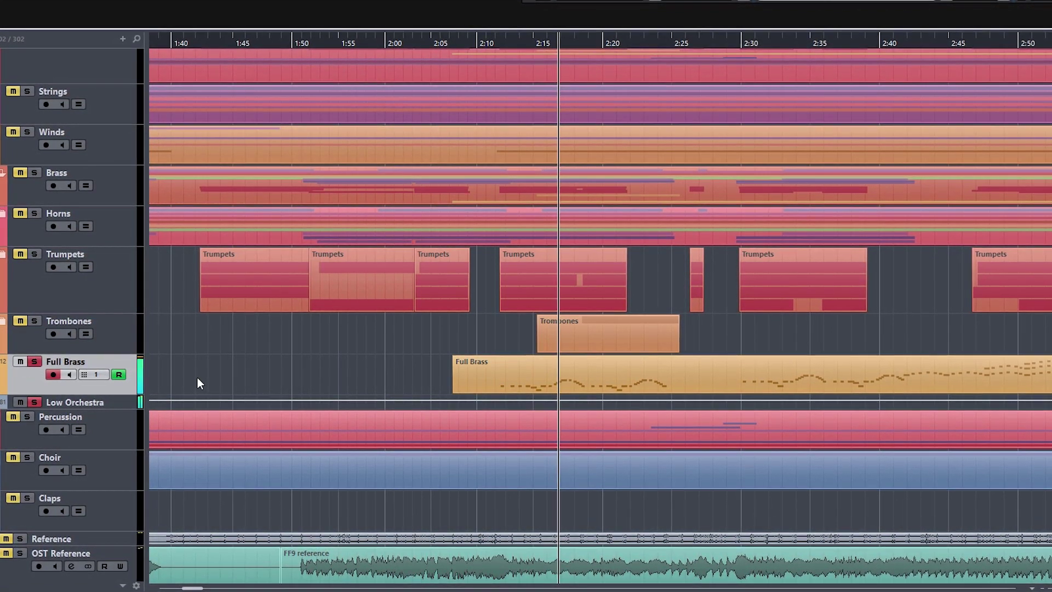
click(536, 39)
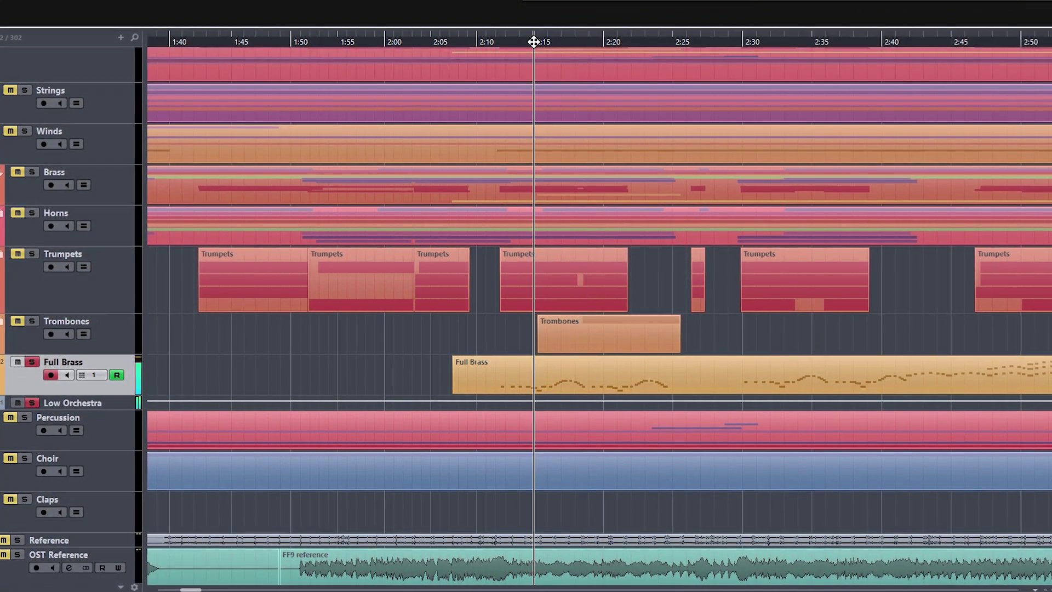
click(31, 172)
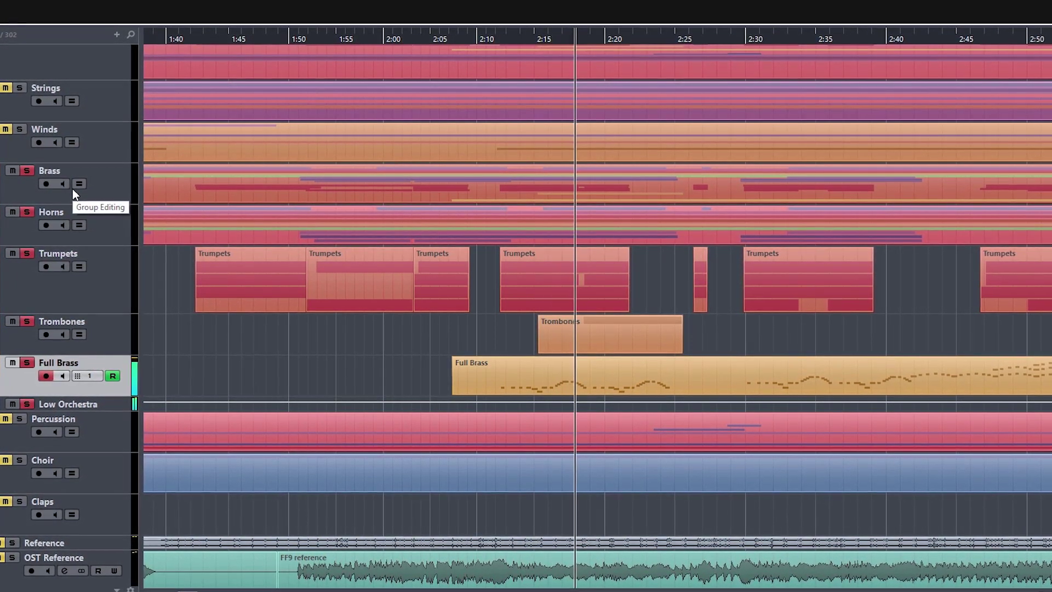
click(24, 167)
Step: View the Percussion and Choir folders by selecting each one, with more of the timeline in sight
scroll(125, 291, down, 3)
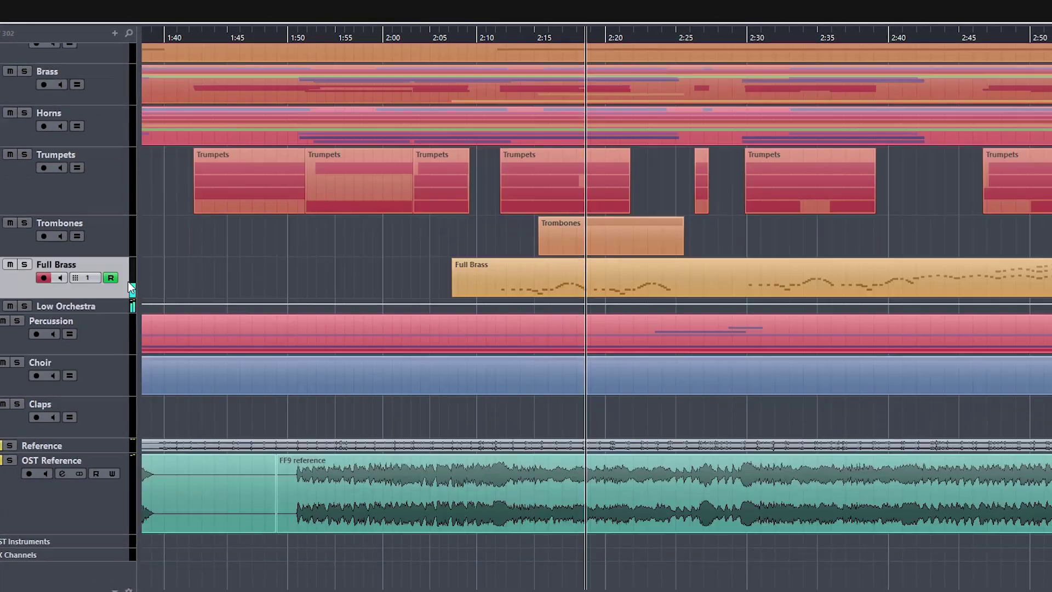
click(110, 333)
click(107, 381)
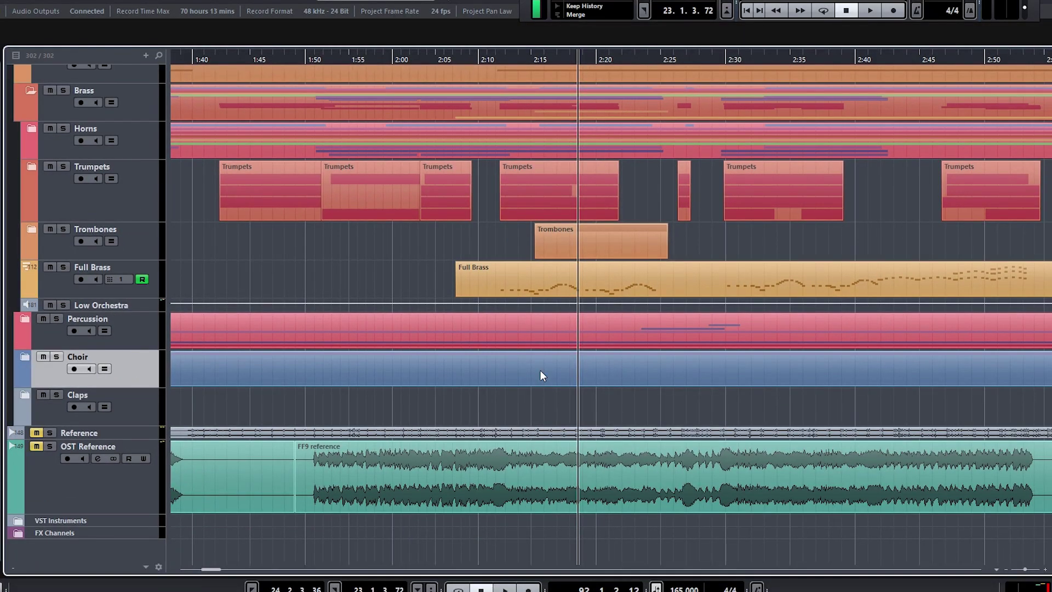
scroll(535, 370, down, 6)
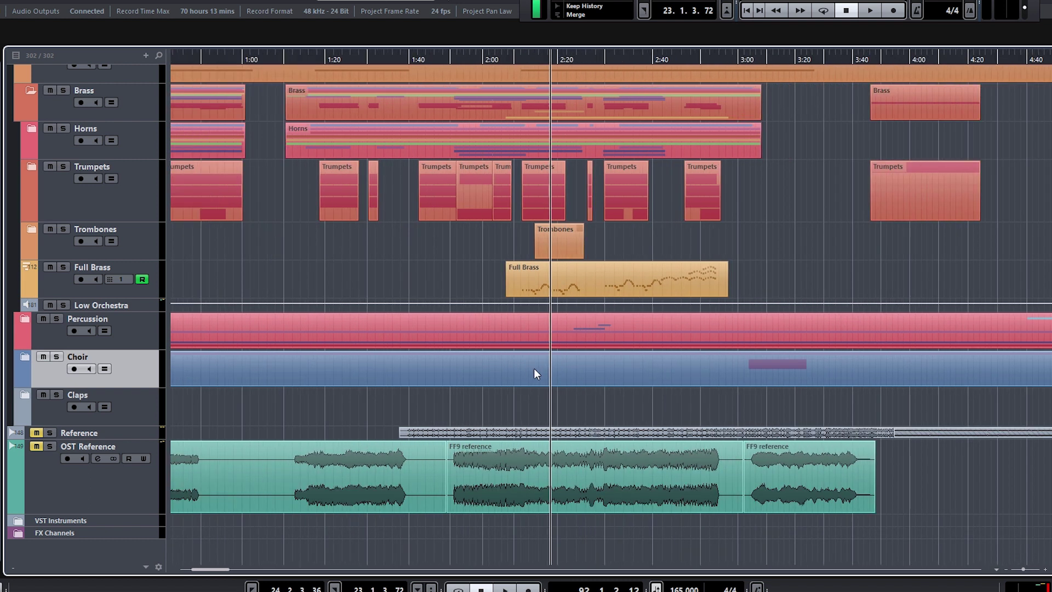
Step: Collapse the Brass folder and its parent Orchestra folder
click(25, 89)
scroll(87, 184, up, 5)
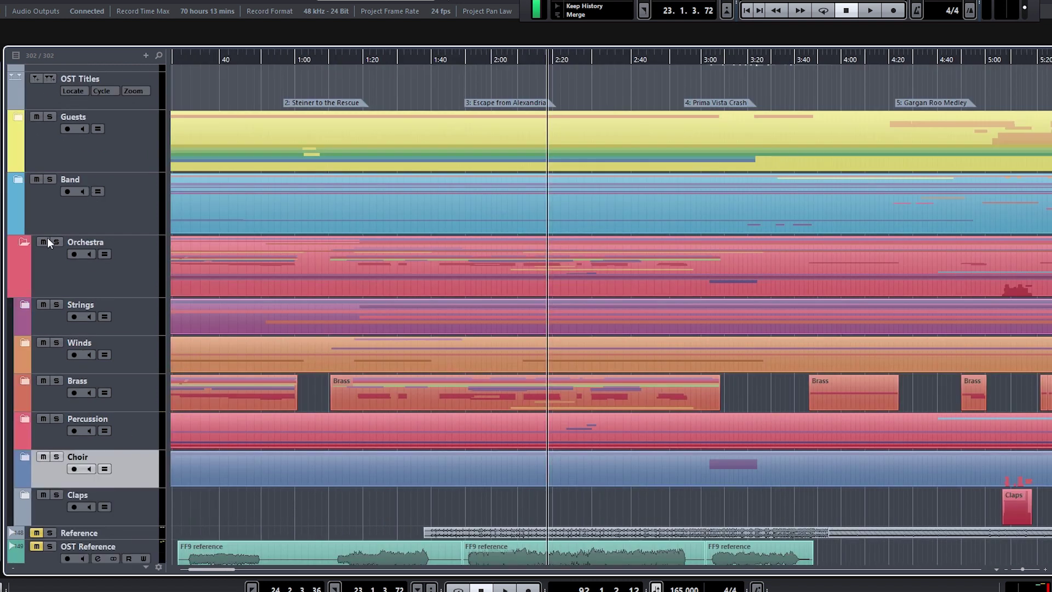
click(21, 245)
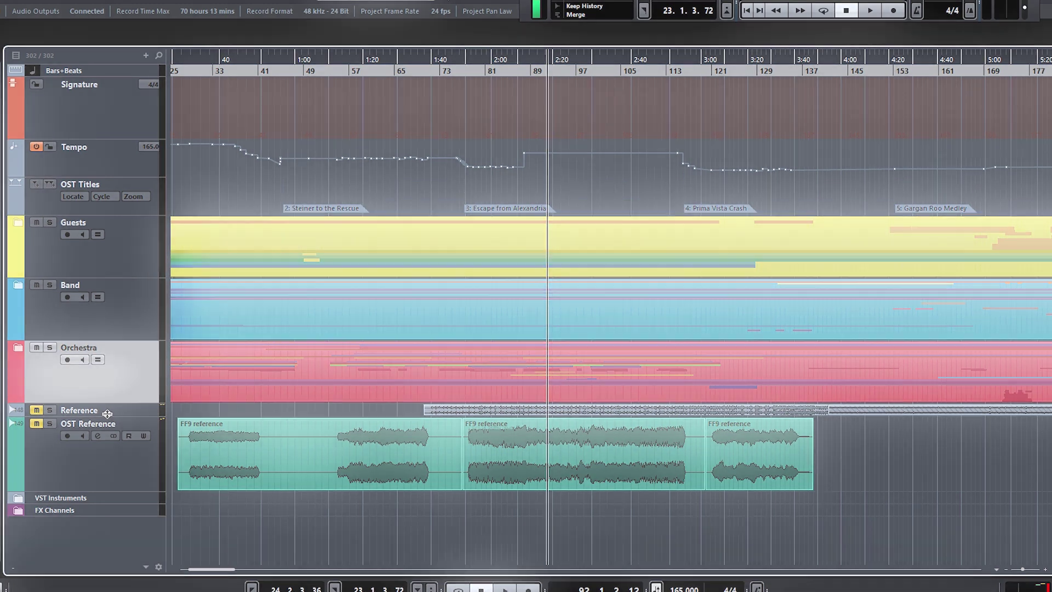
Step: Select the Reference track and extend the start of its first drums1 clip to an earlier position, near the Steiner to the Rescue marker
click(389, 411)
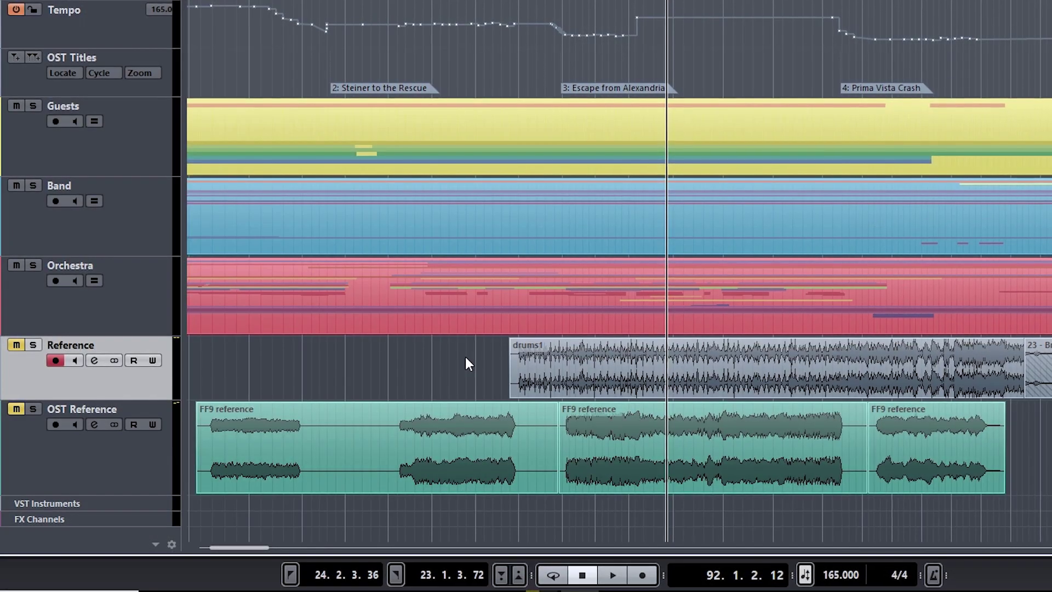
scroll(465, 356, down, 8)
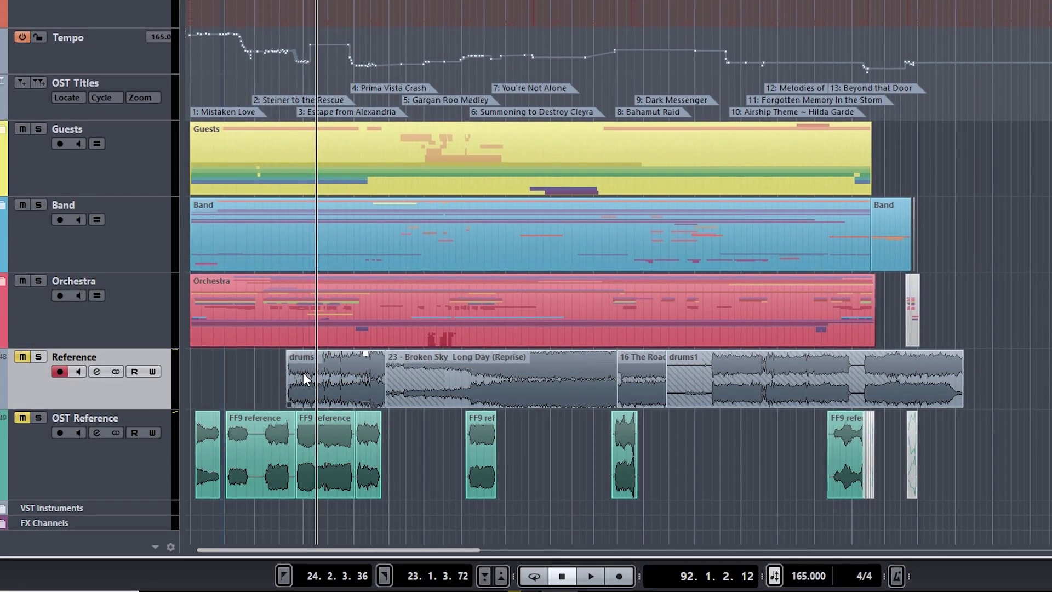
mouse_move(304, 375)
mouse_down()
mouse_move(337, 389)
mouse_move(292, 389)
mouse_up()
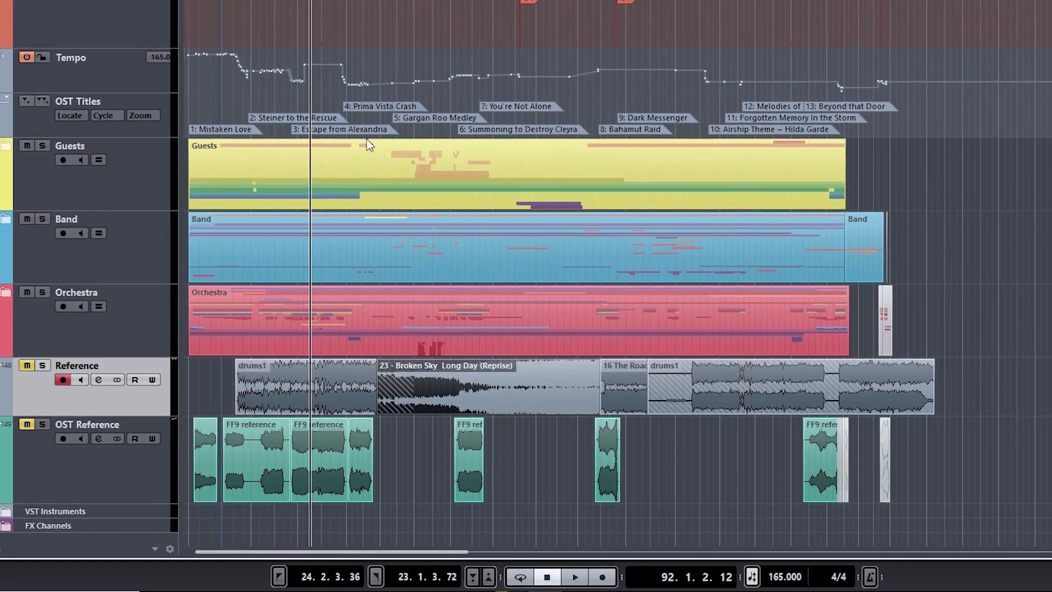
Step: Select the OST Reference track and all of its clips to show them across the timeline, then clear the clip selection
click(116, 469)
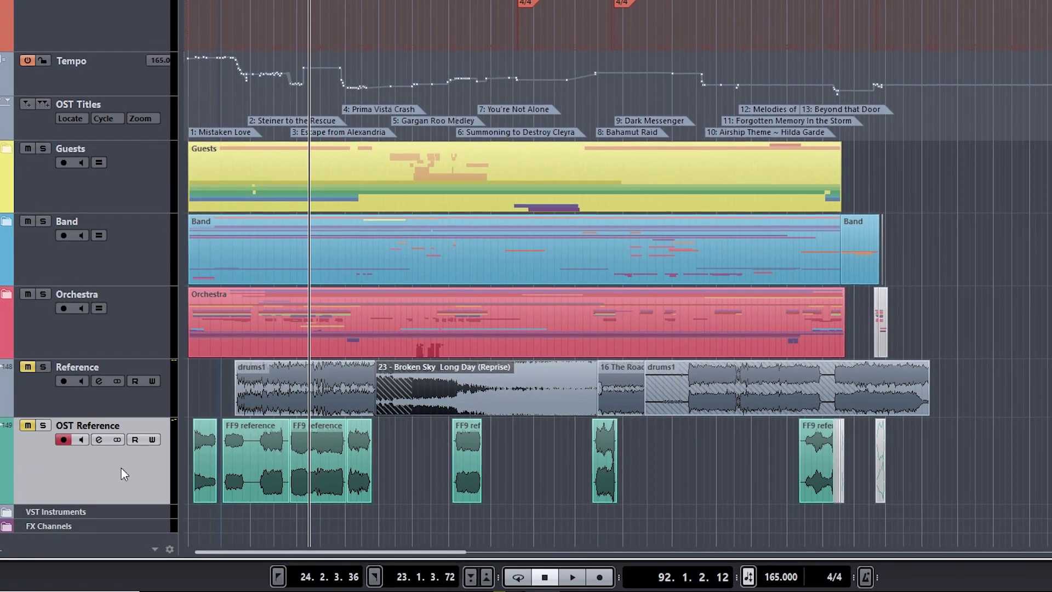
drag(933, 443, 192, 465)
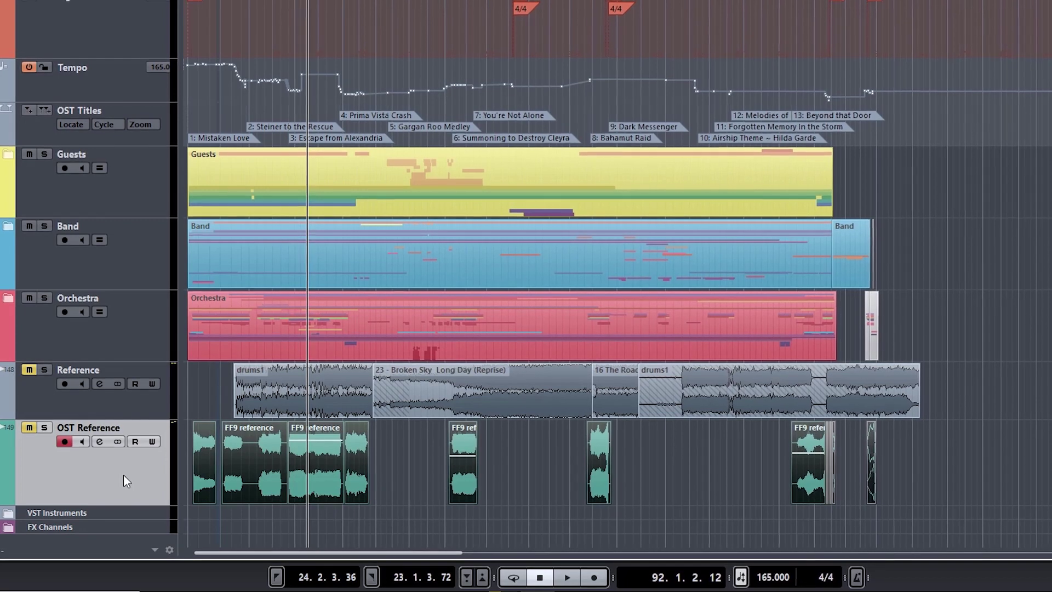
click(392, 464)
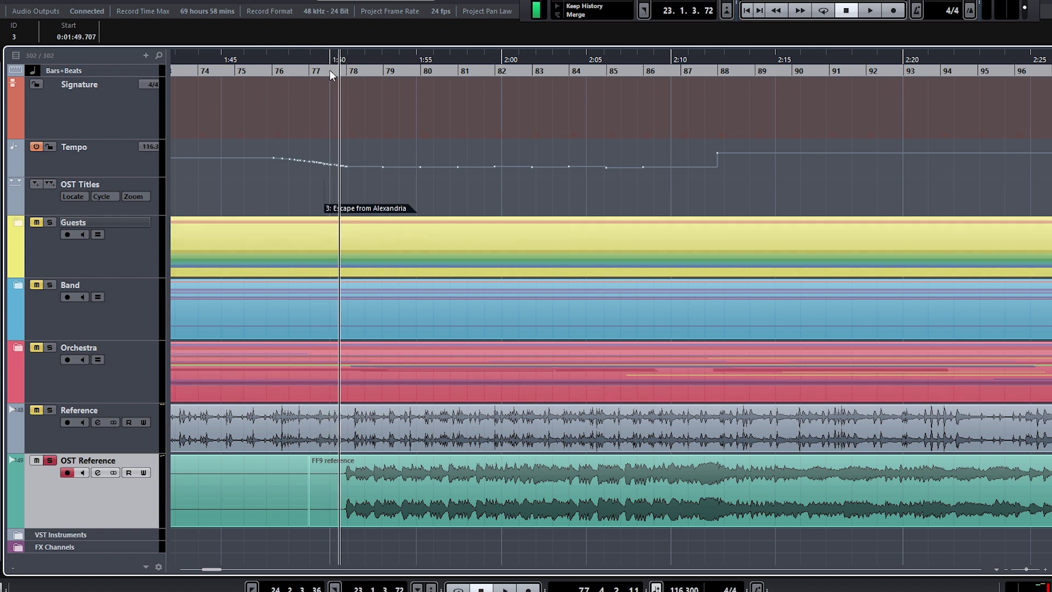
Step: Play the soloed OST Reference track from the start of Escape from Alexandria for a few bars and stop
key(space)
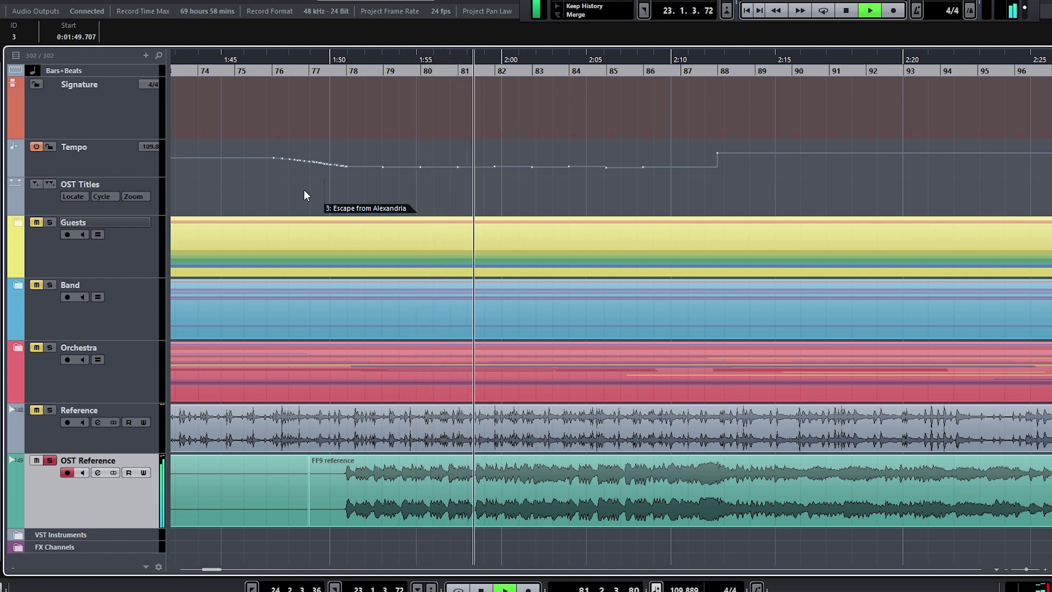
key(space)
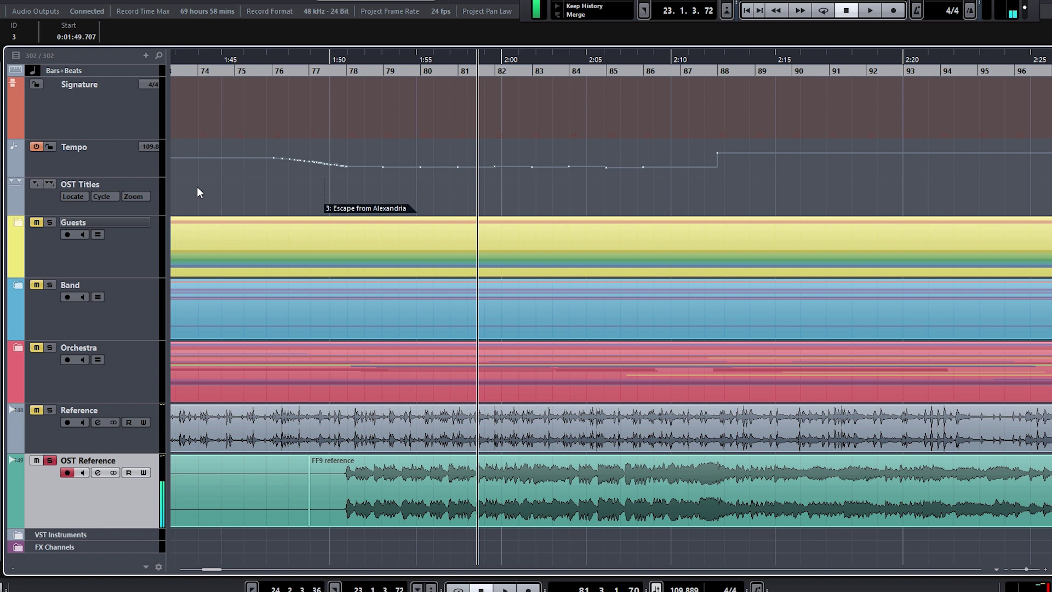
Step: Make the Tempo track taller and switch to the Time Warp tool
drag(113, 176, 113, 230)
scroll(405, 233, down, 1)
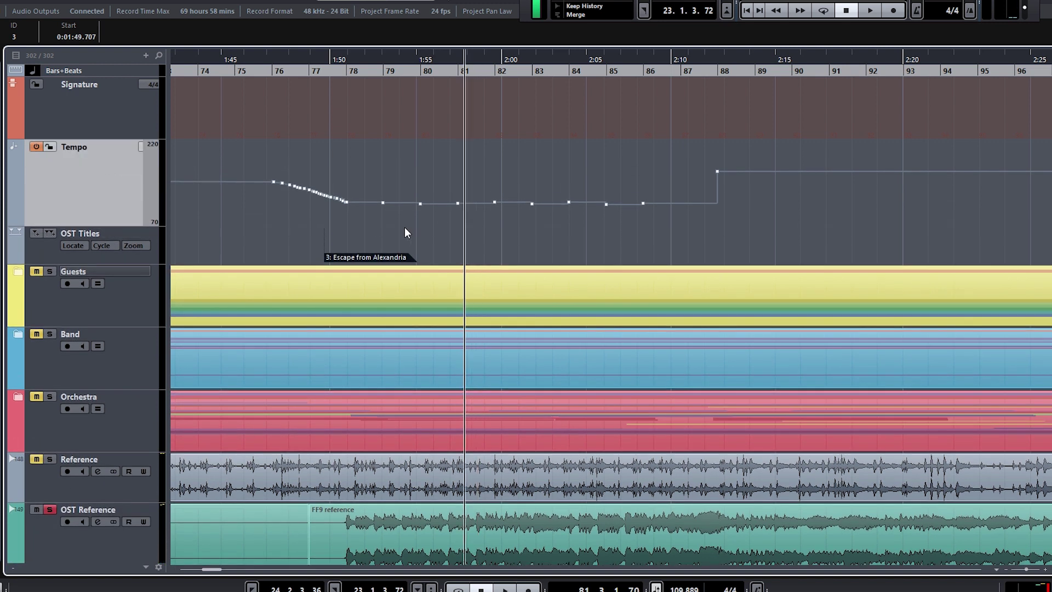
right_click(419, 154)
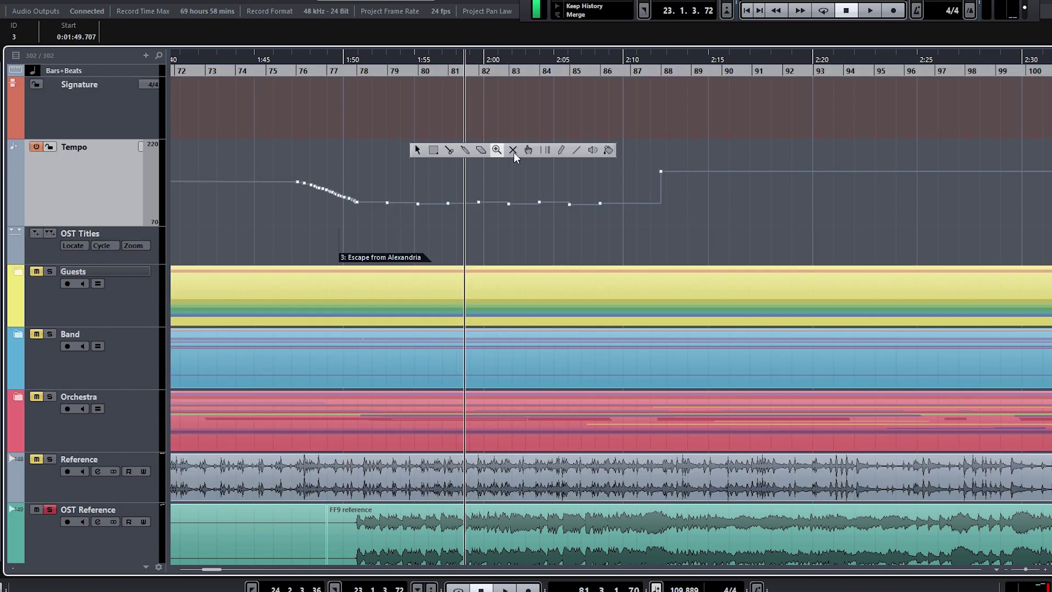
click(537, 153)
Step: Place the playhead at bar 79 and examine the tempo events around Escape from Alexandria against the OST Reference waveform
drag(395, 62, 386, 86)
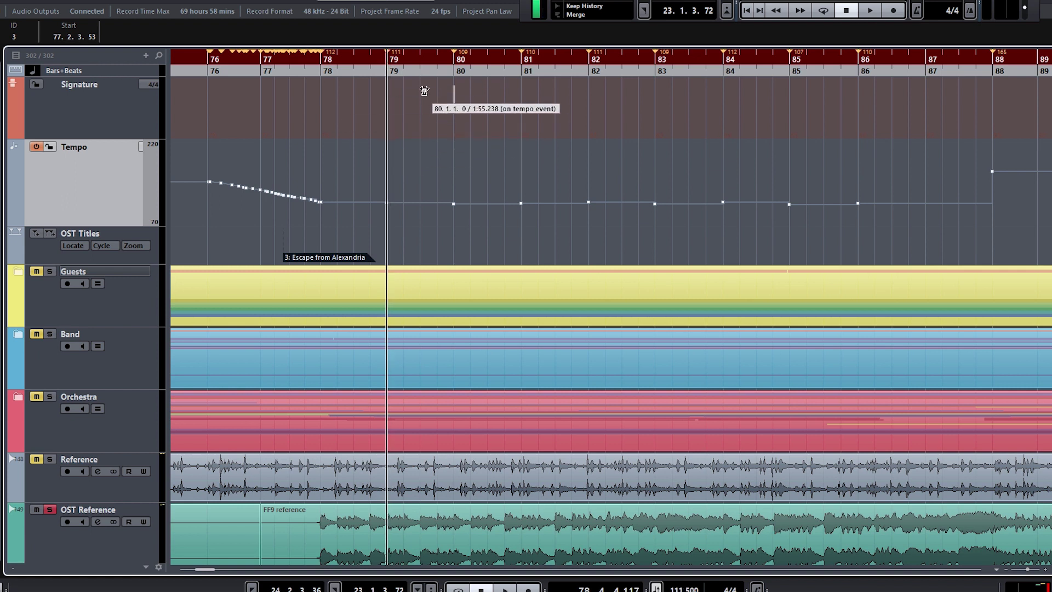
scroll(541, 202, down, 2)
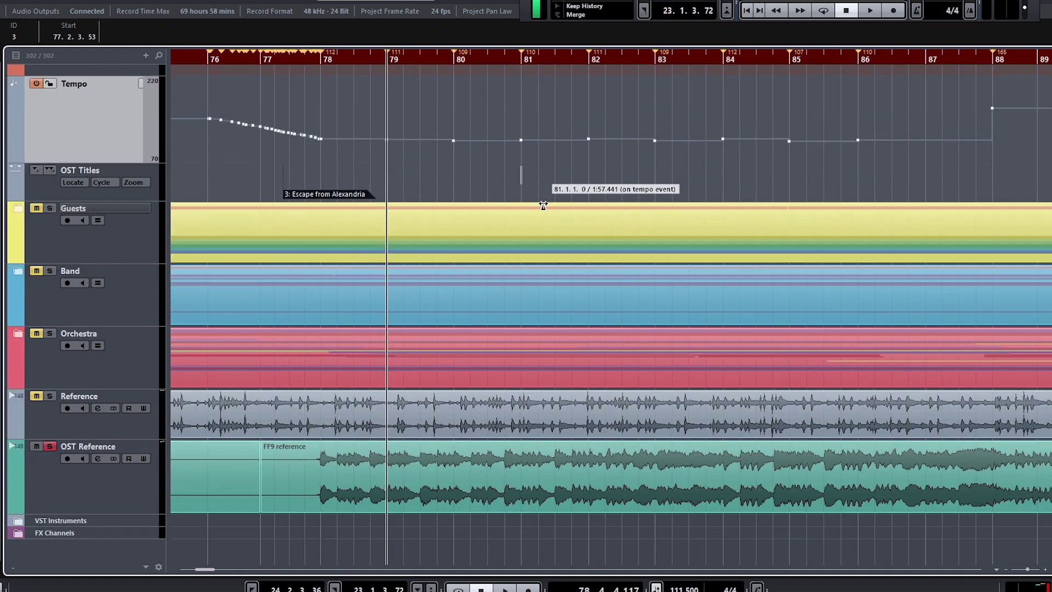
ctrl+scroll(529, 336, down, 4)
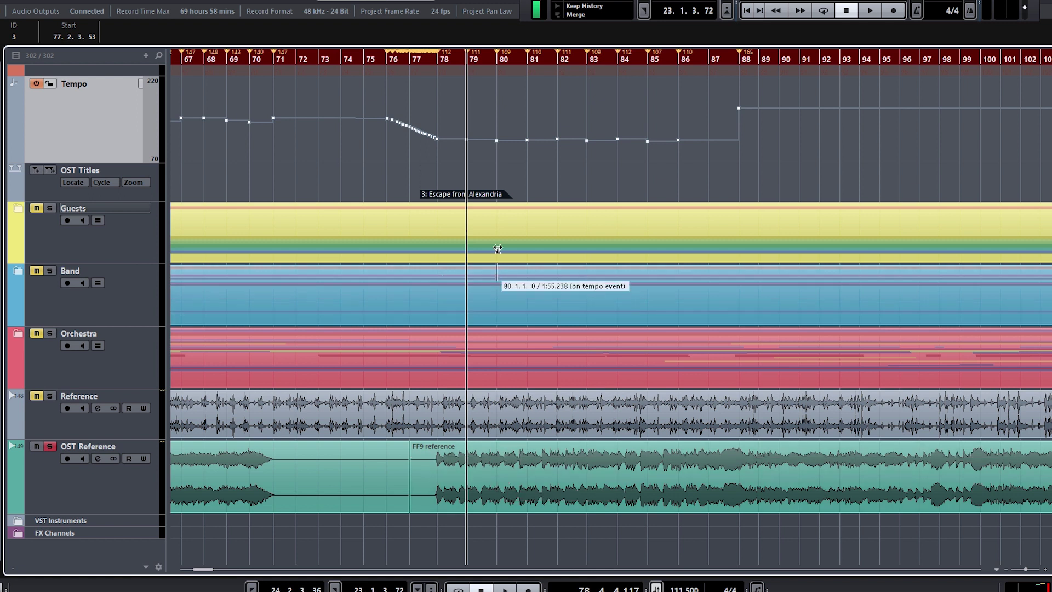
scroll(470, 122, up, 2)
scroll(469, 126, up, 3)
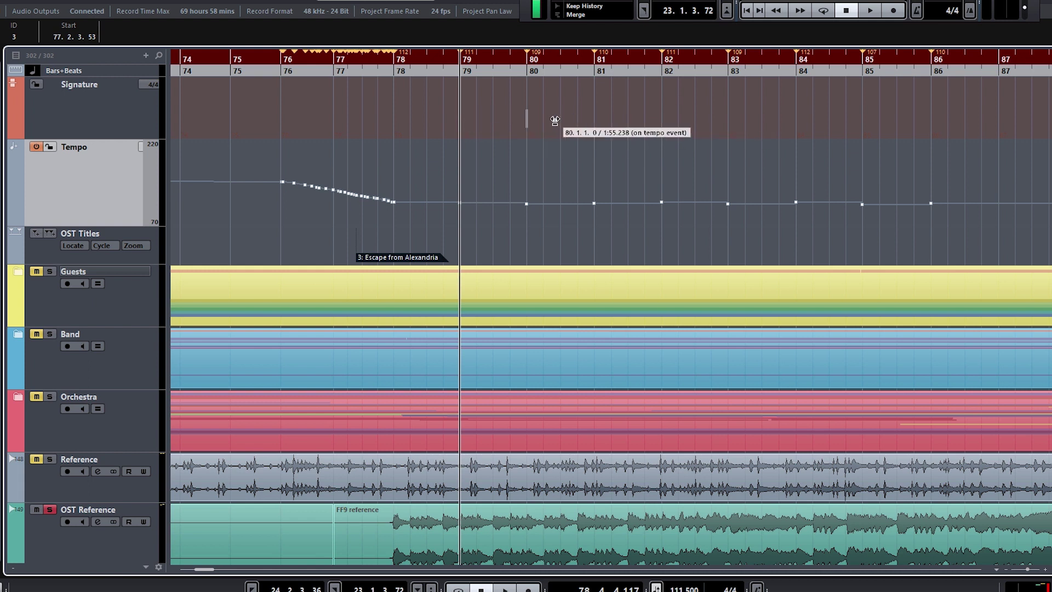
Step: Try warping bar 80 to 1:55.302 on the timeline, then undo the tempo change
drag(538, 126, 528, 129)
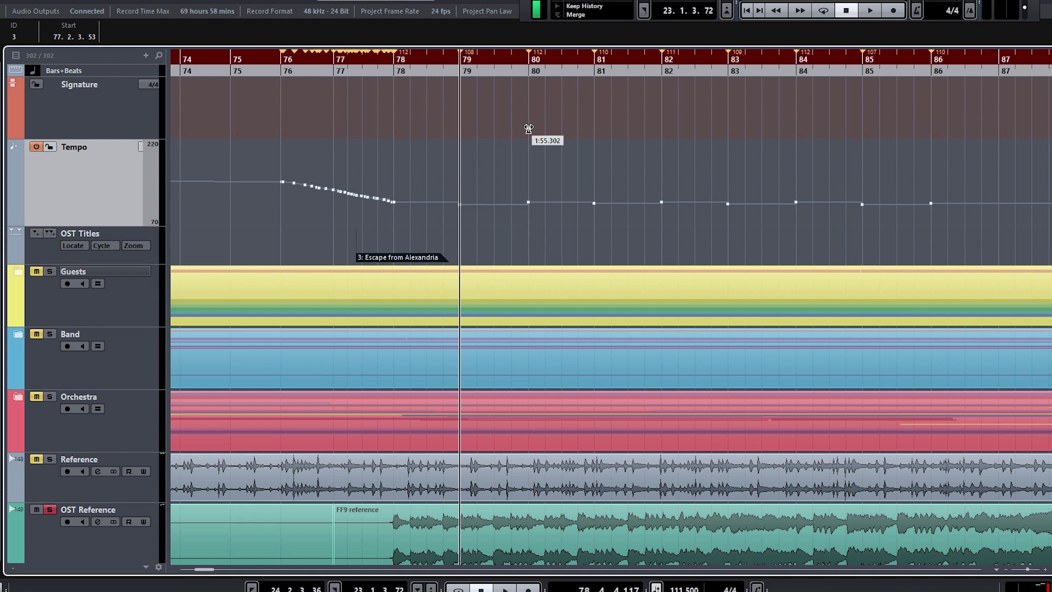
key(ctrl+z)
Step: Turn on the metronome click, play the OST Reference from bar 79 against it, and return the playhead to bar 79
scroll(526, 153, up, 2)
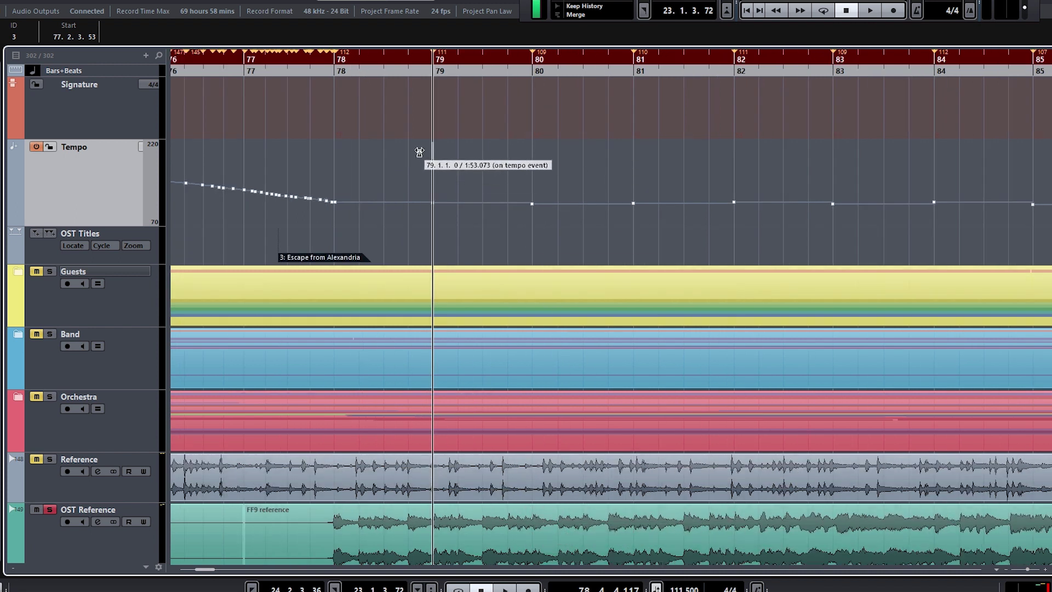
key(c)
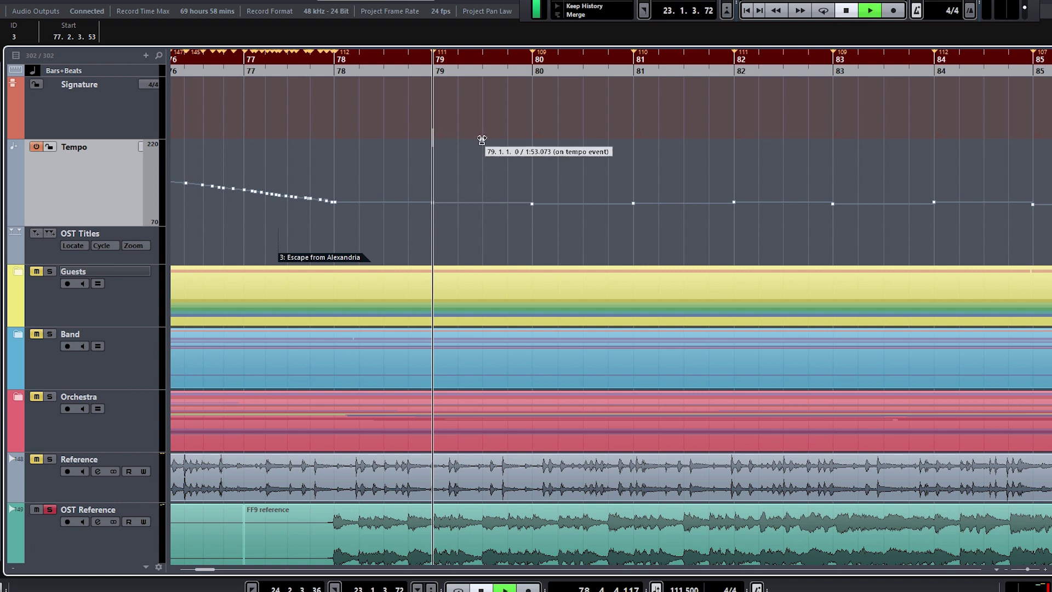
scroll(538, 180, down, 2)
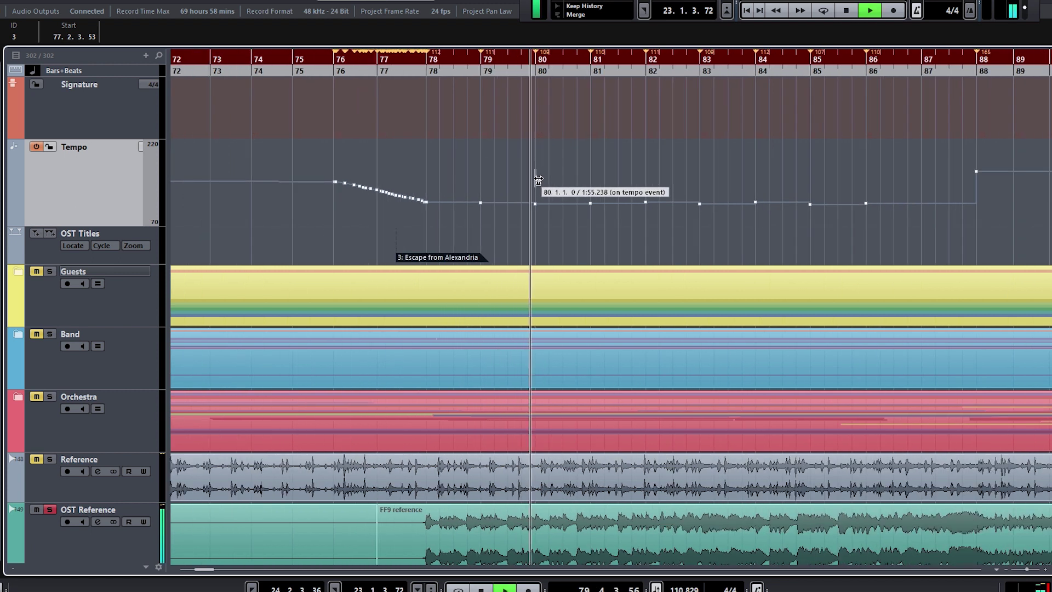
scroll(538, 179, up, 1)
scroll(535, 180, up, 2)
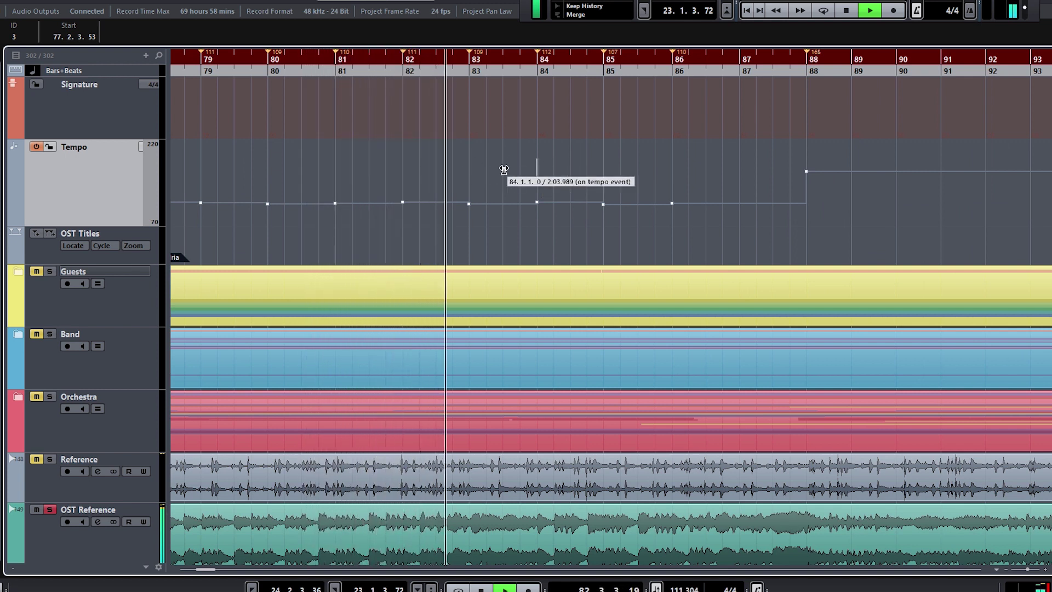
scroll(425, 179, down, 2)
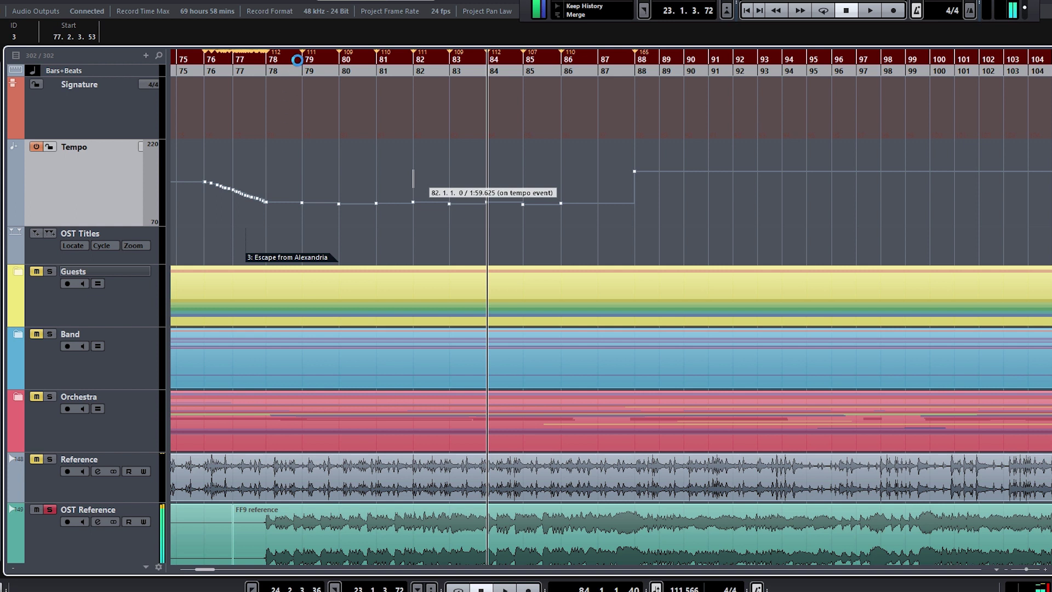
click(301, 60)
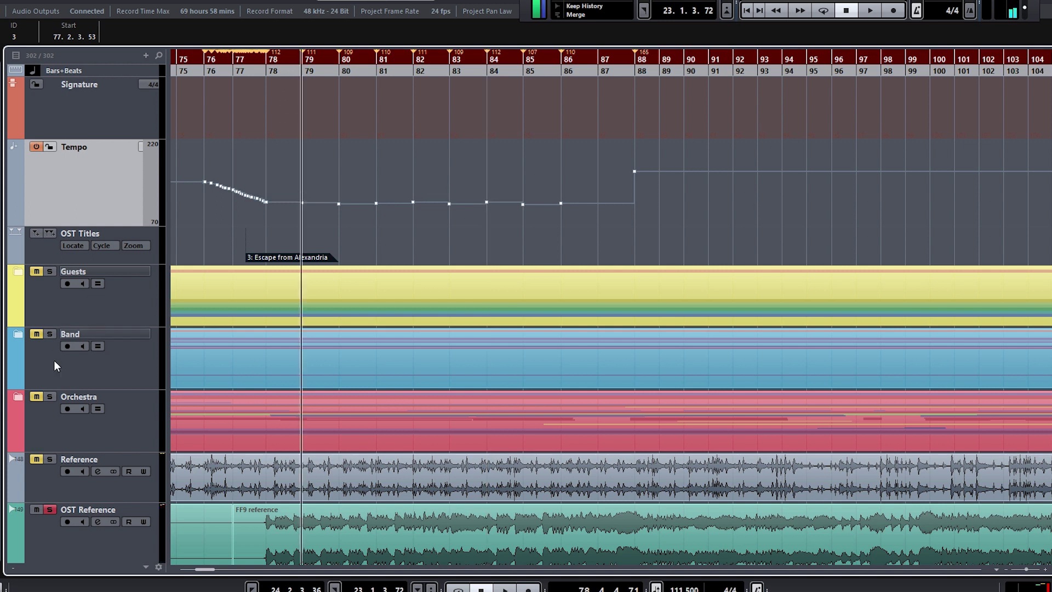
Step: Expand the Band folder, solo Drums alongside the OST Reference, and play from bar 79 to compare them
click(18, 337)
scroll(87, 364, down, 3)
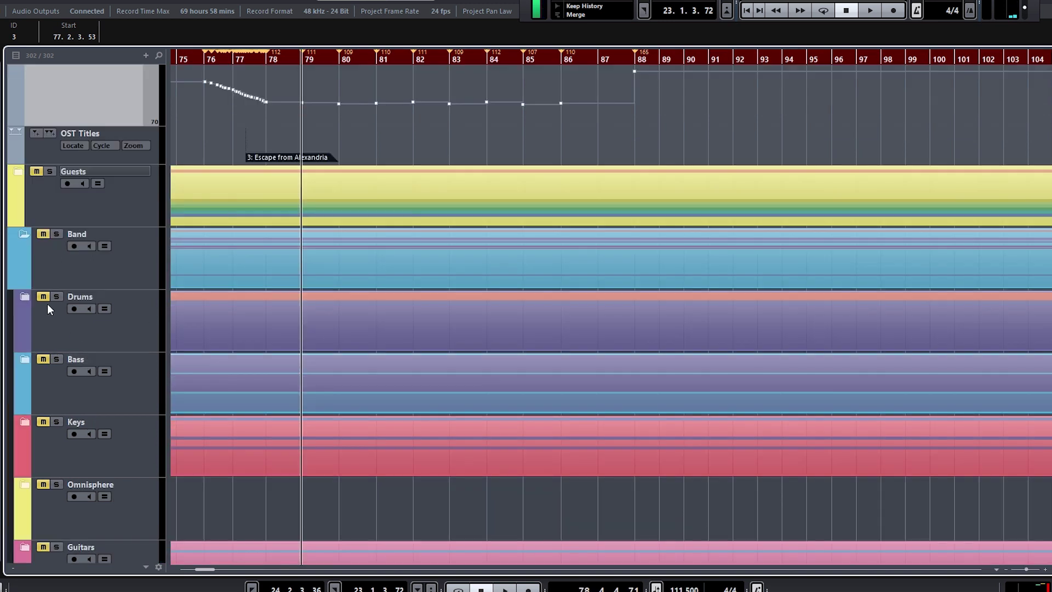
scroll(201, 291, down, 8)
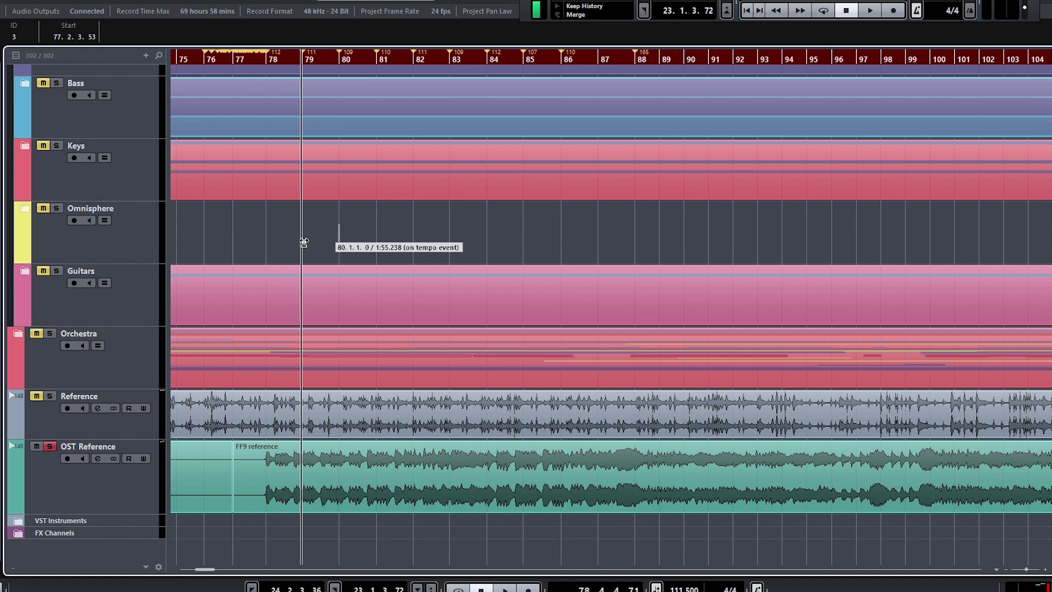
scroll(150, 244, up, 3)
scroll(156, 244, down, 3)
key(space)
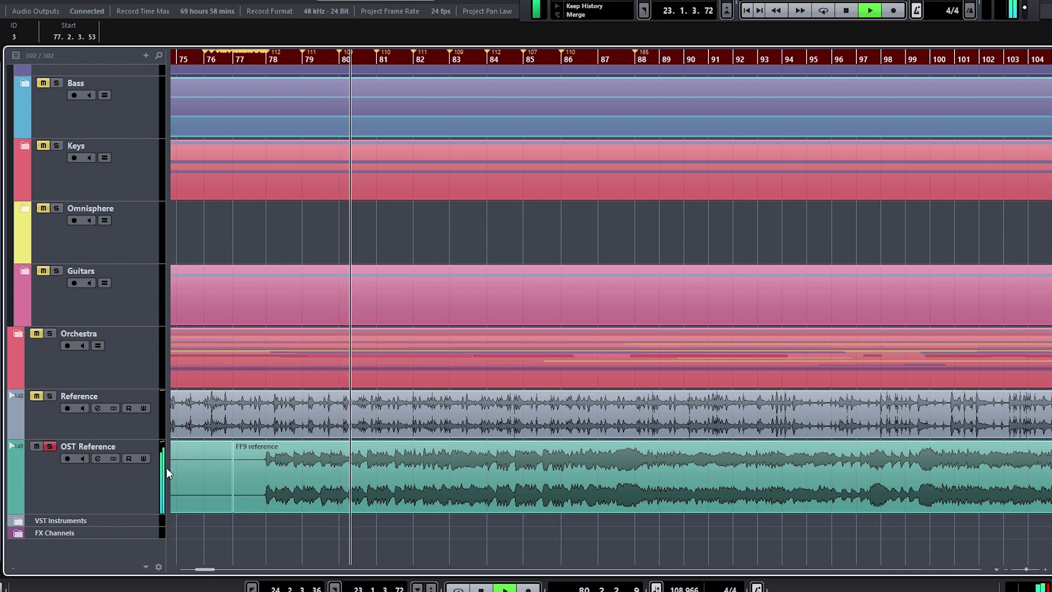
scroll(271, 419, up, 6)
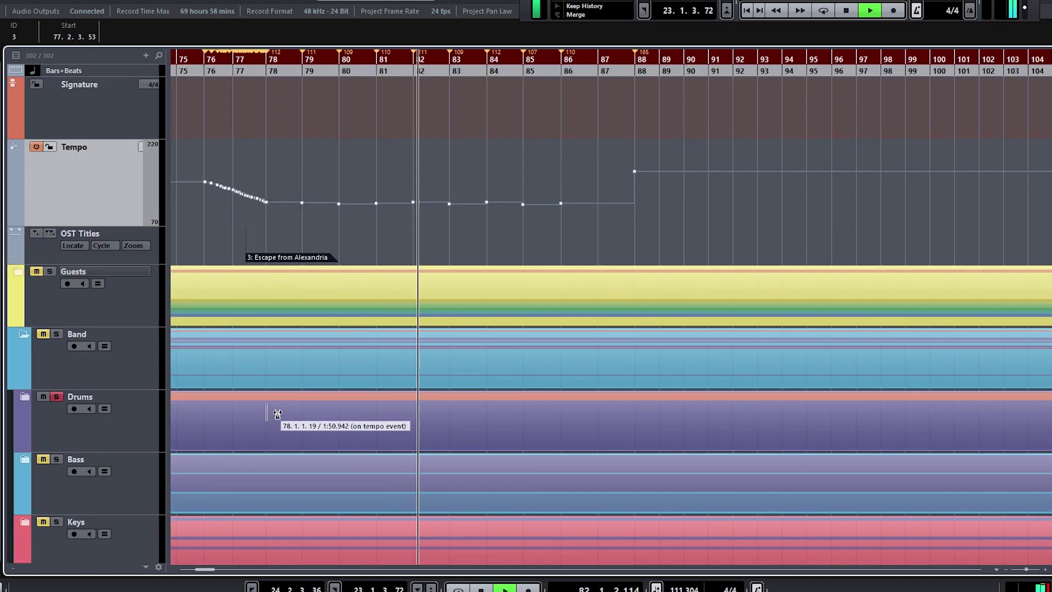
Step: Stop playback, expand the Bass folder inside Band, and select its MIDI Bass track
ctrl+scroll(277, 413, down, 2)
scroll(278, 413, down, 6)
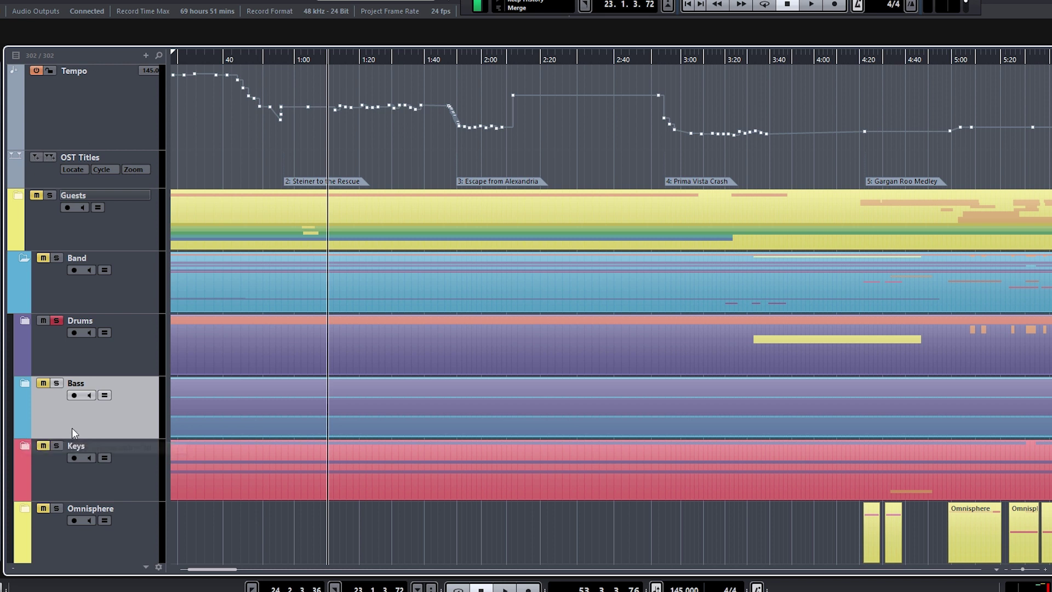
click(25, 384)
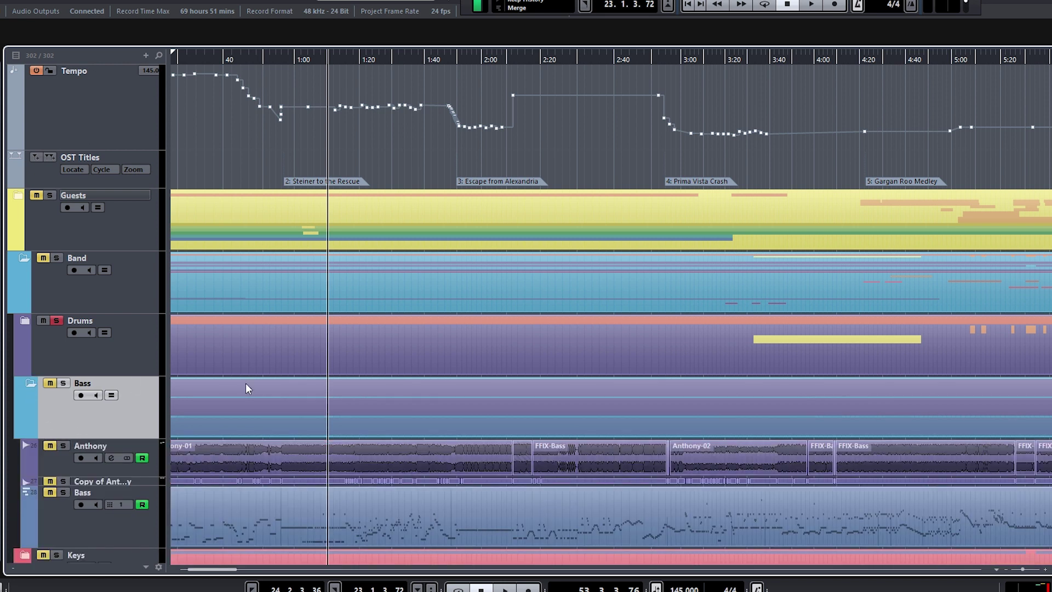
scroll(246, 383, down, 3)
click(139, 334)
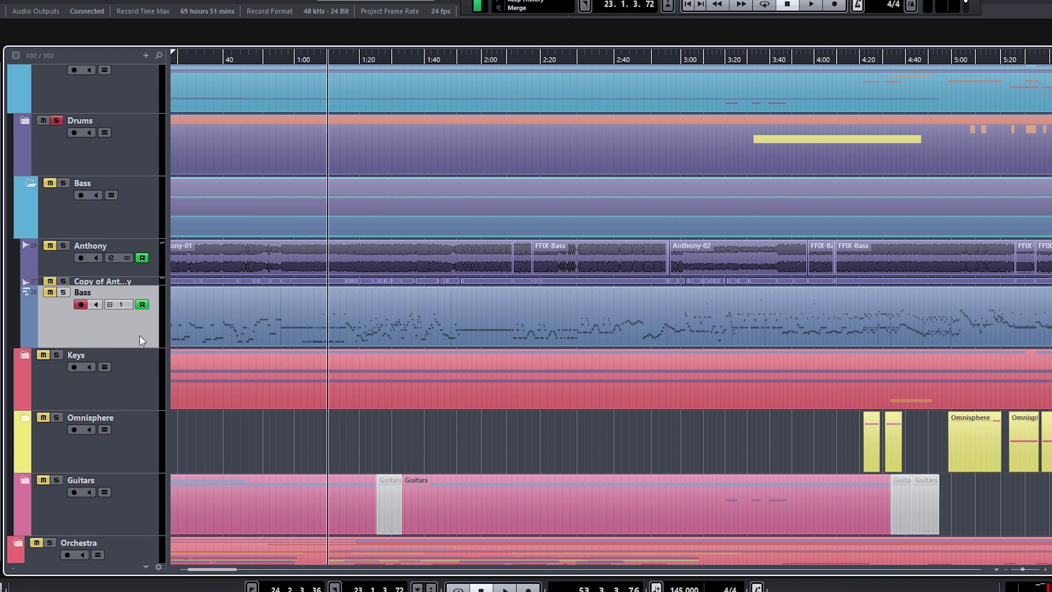
Step: Open the MIDI Bass part in the note editor in its own window and examine its notes across the medley
drag(280, 57, 241, 303)
double_click(249, 325)
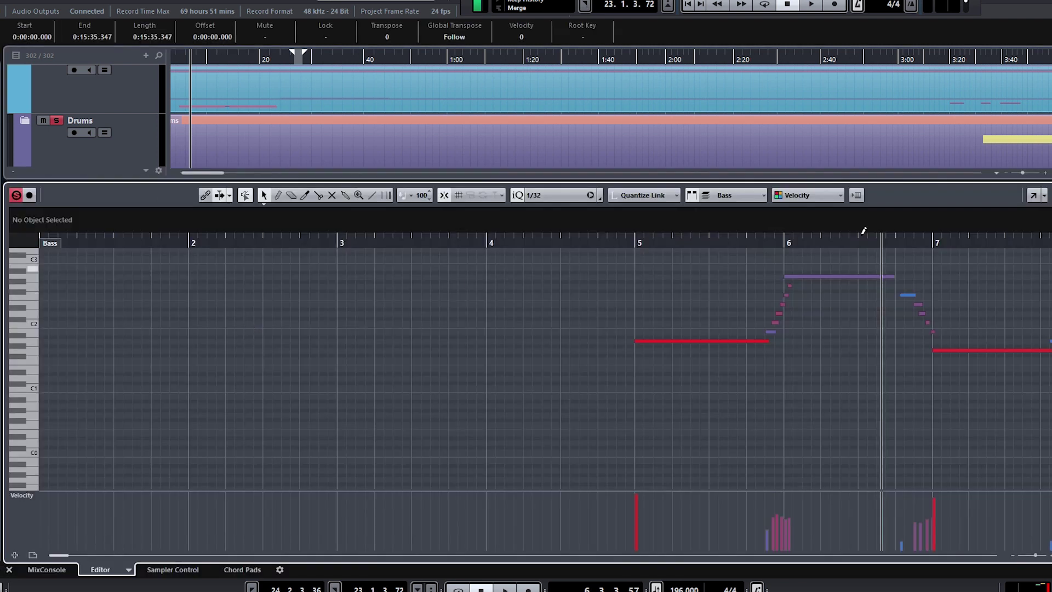
click(1033, 196)
scroll(162, 350, right, 10)
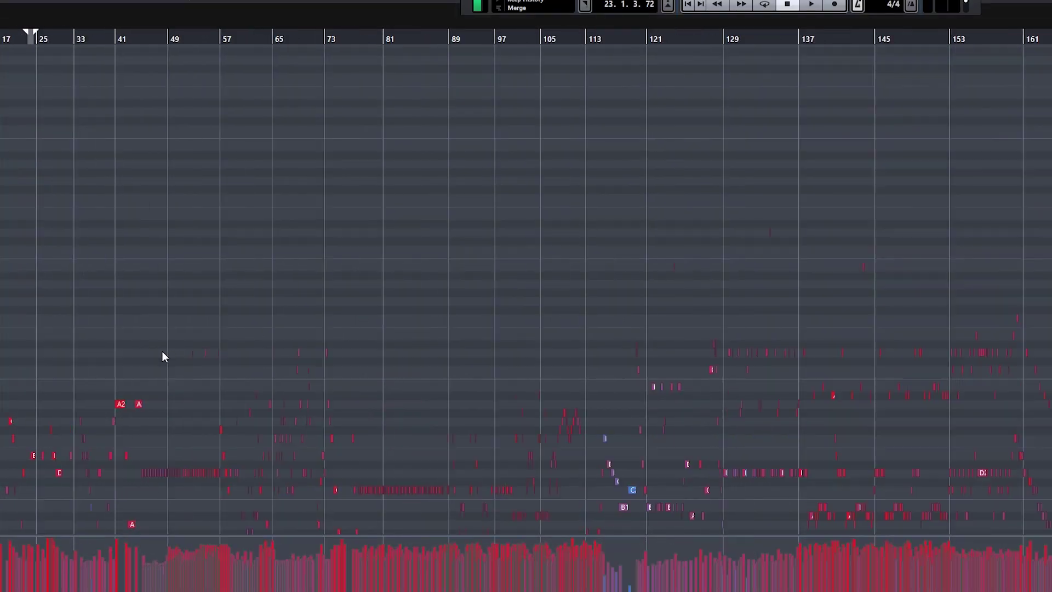
scroll(179, 364, up, 10)
scroll(164, 249, up, 5)
scroll(303, 241, left, 15)
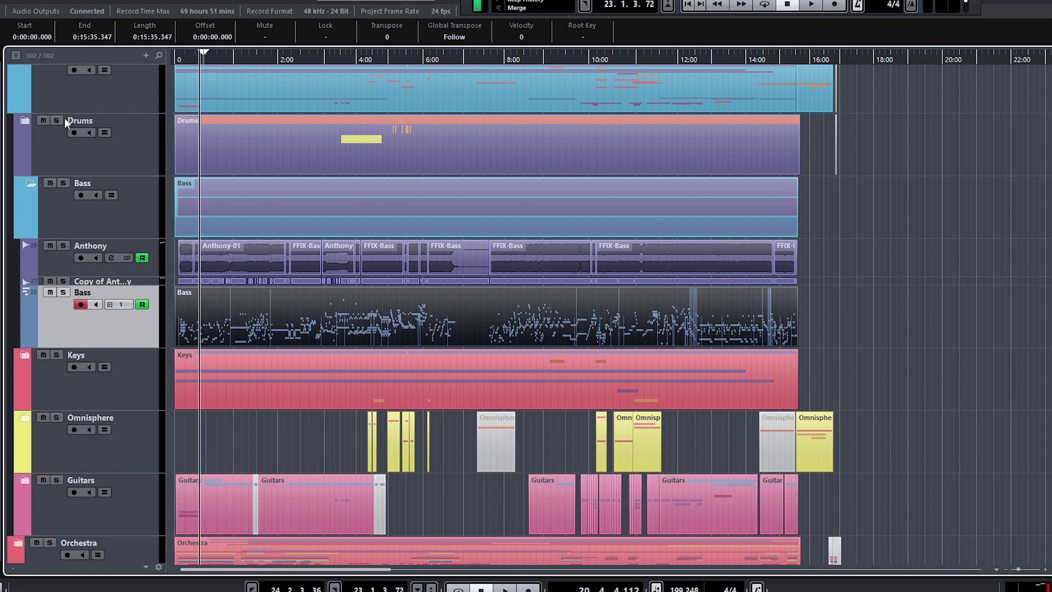
Step: Solo the Drums and Bass folders with the OST Reference and play the medley from around the 2:00 mark
click(62, 183)
scroll(46, 471, down, 4)
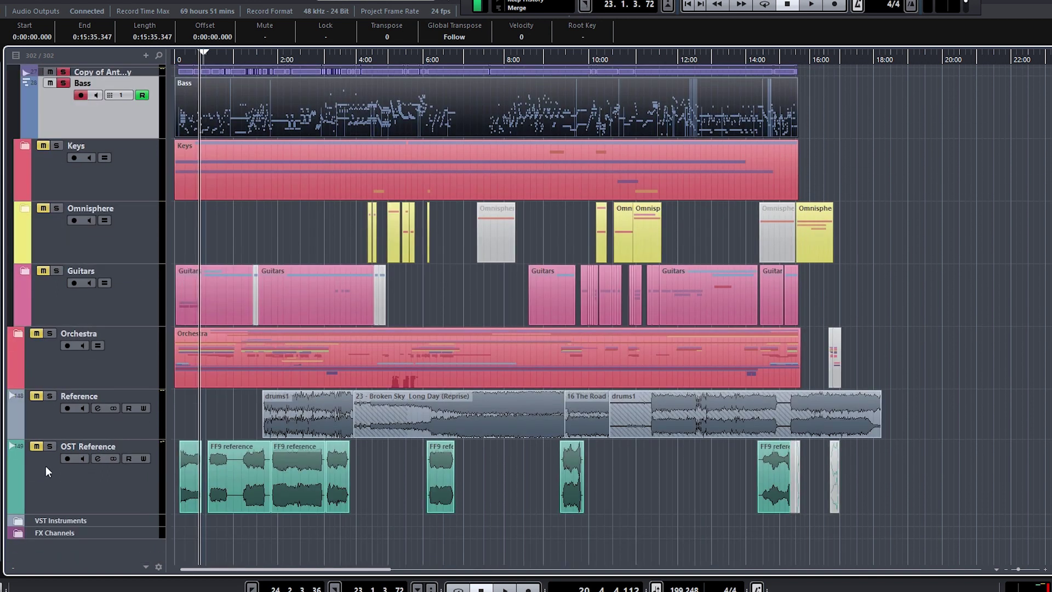
double_click(289, 57)
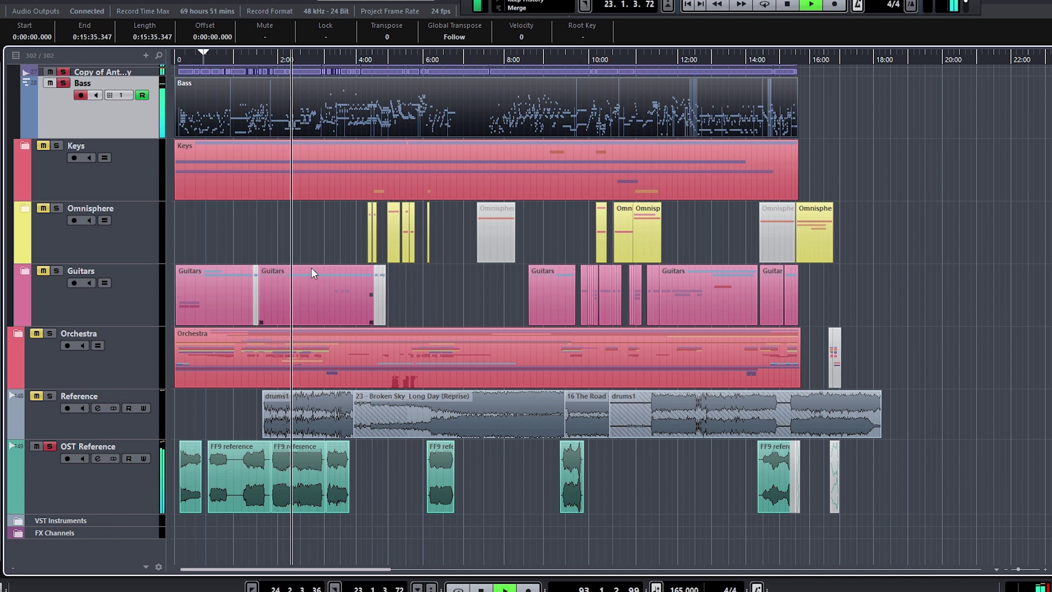
scroll(272, 234, up, 3)
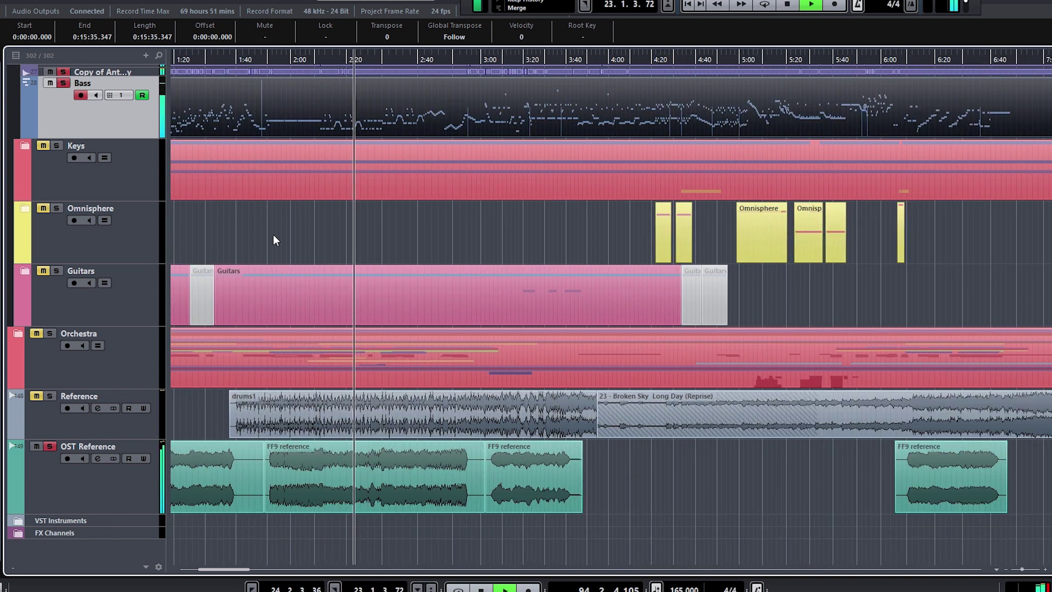
scroll(298, 238, up, 1)
scroll(299, 238, up, 4)
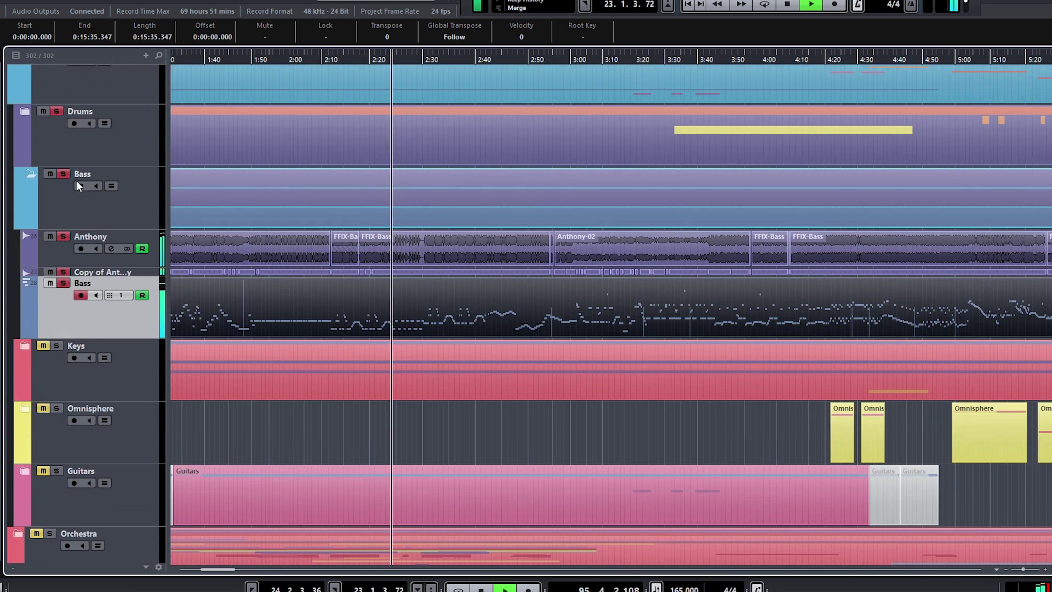
Step: Collapse the Bass folder and toggle the OST Reference mute during playback to compare it with the bass and drums
click(27, 171)
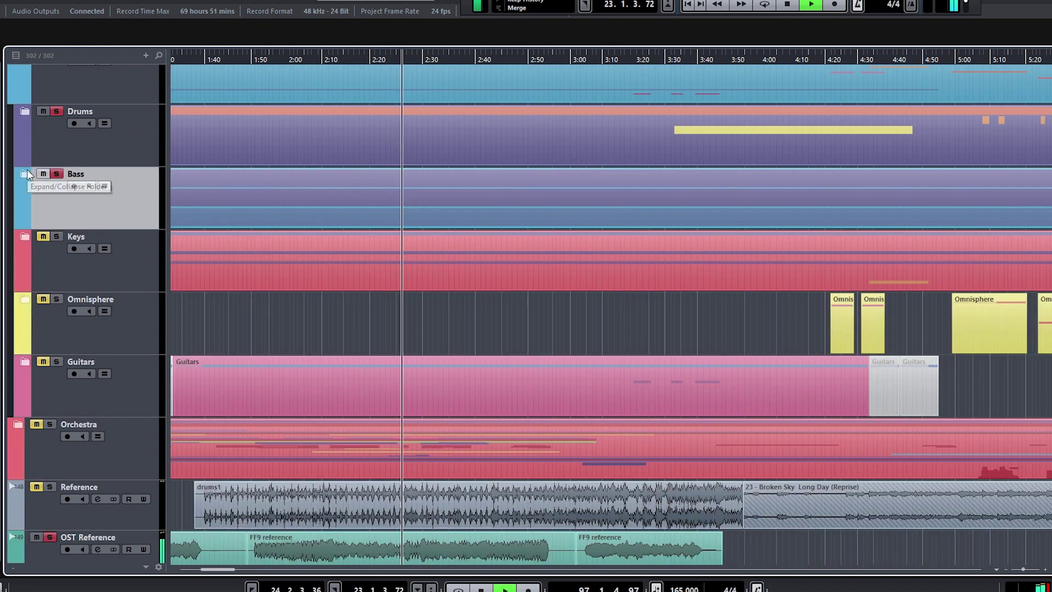
scroll(304, 251, down, 2)
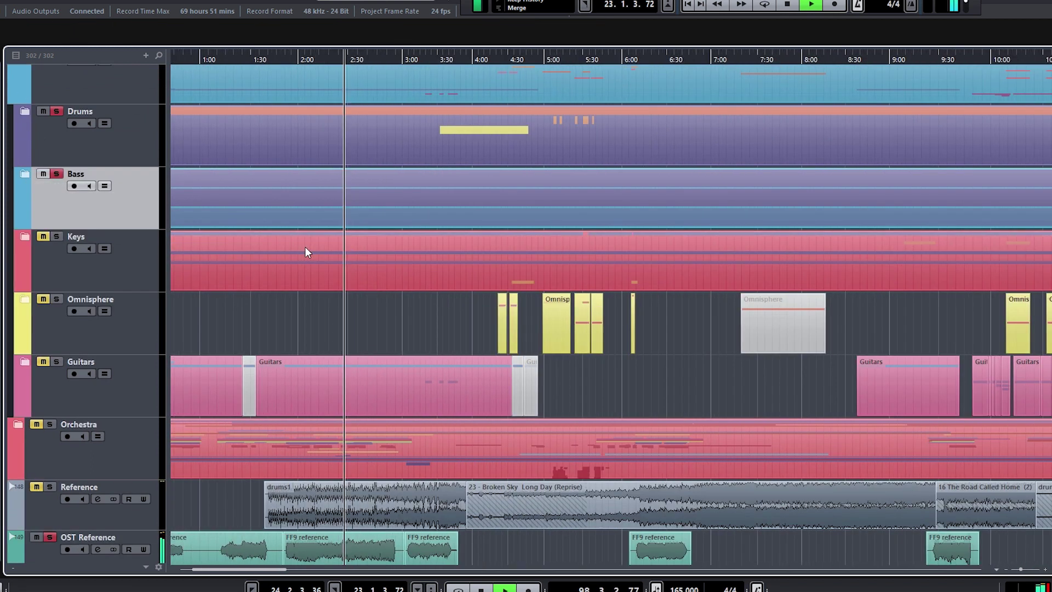
scroll(68, 422, down, 2)
click(35, 445)
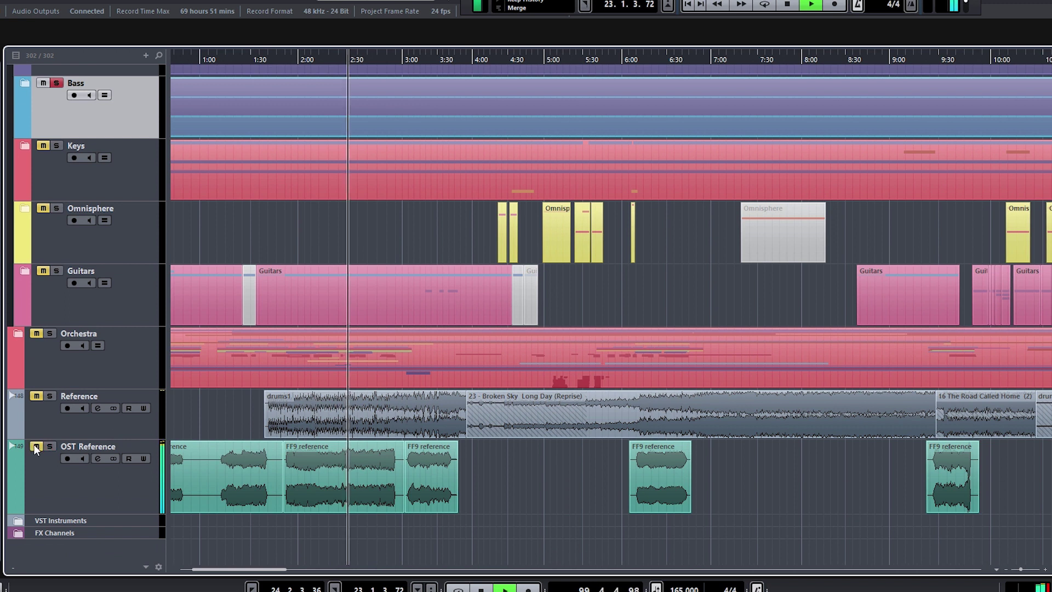
click(36, 445)
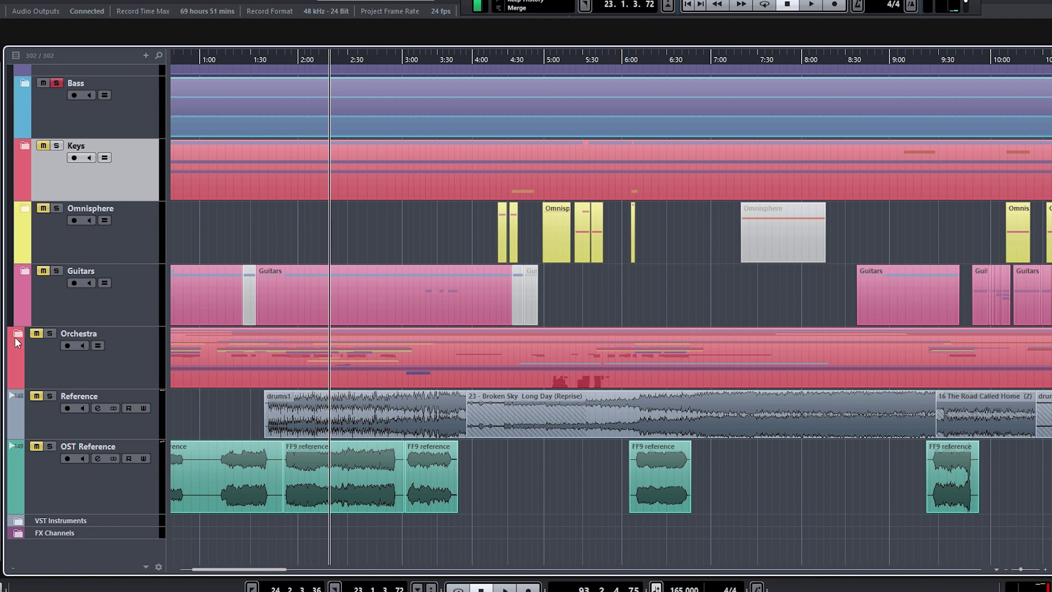
Step: Expand the Orchestra folder, solo Strings, and play from just before the 2:00 mark
right_click(122, 481)
click(82, 487)
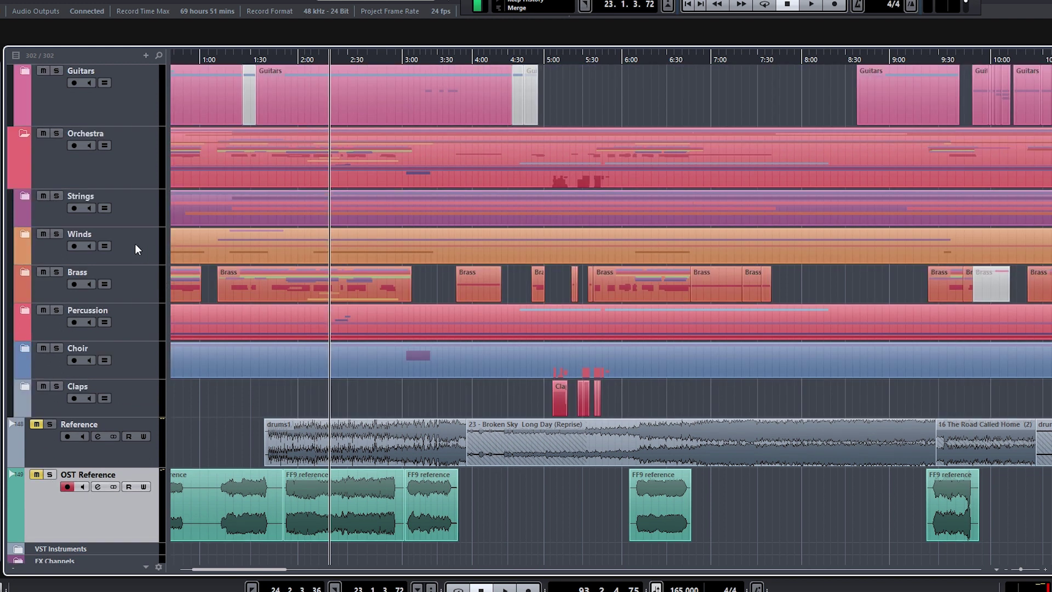
click(290, 56)
key(space)
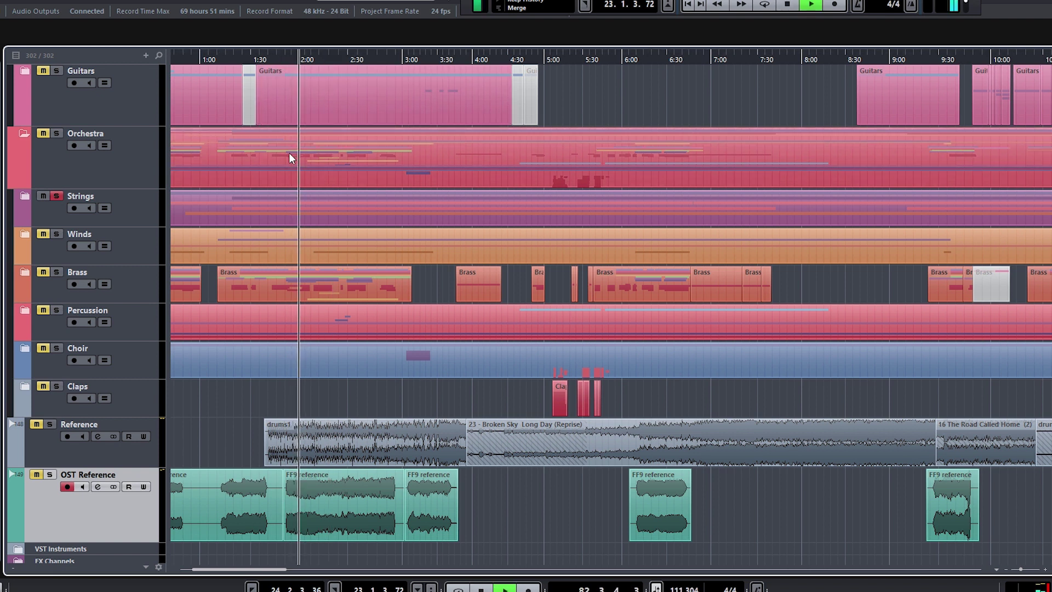
Step: Solo Brass, Guests and Winds alongside Strings during playback, then clear the orchestral section solos
click(57, 272)
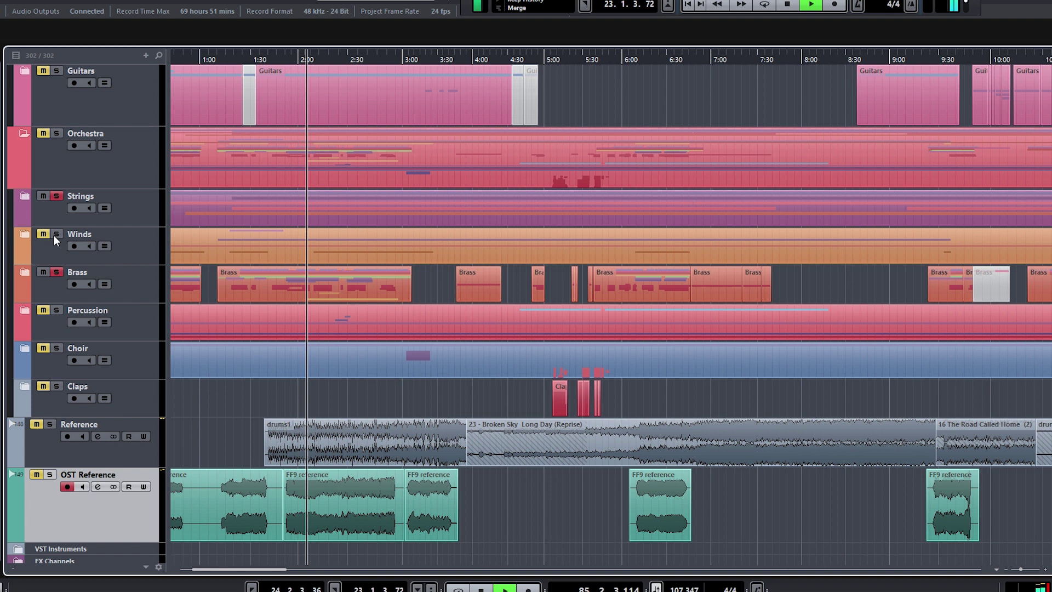
scroll(114, 268, up, 10)
click(49, 271)
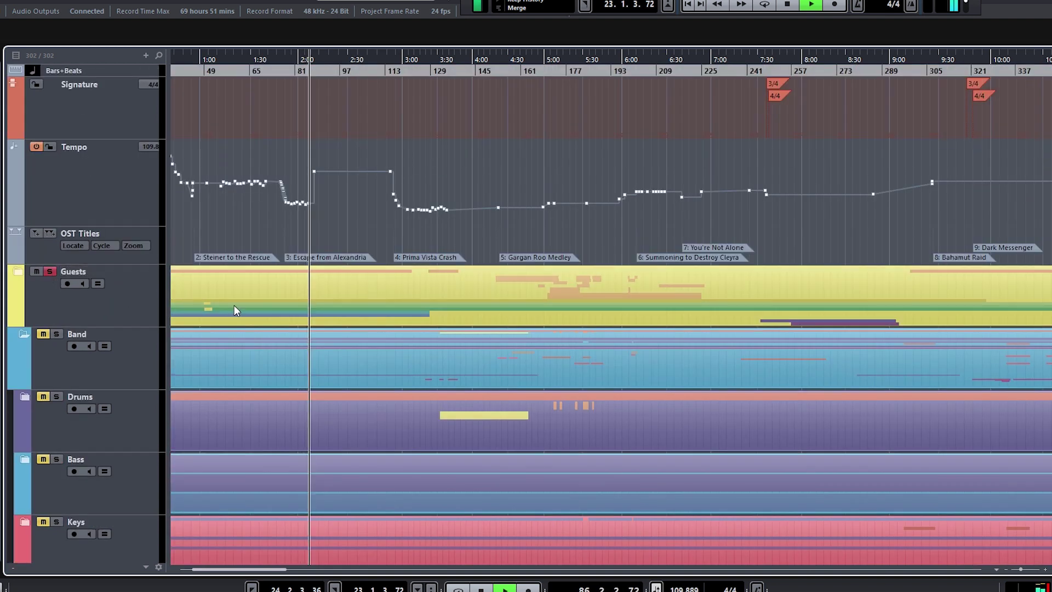
scroll(234, 305, down, 10)
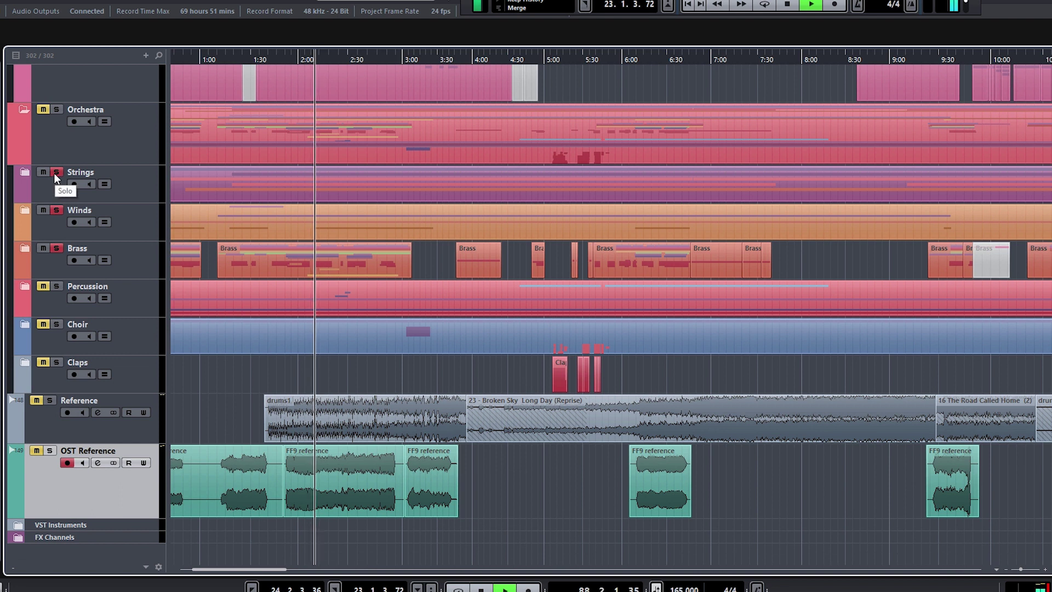
click(56, 210)
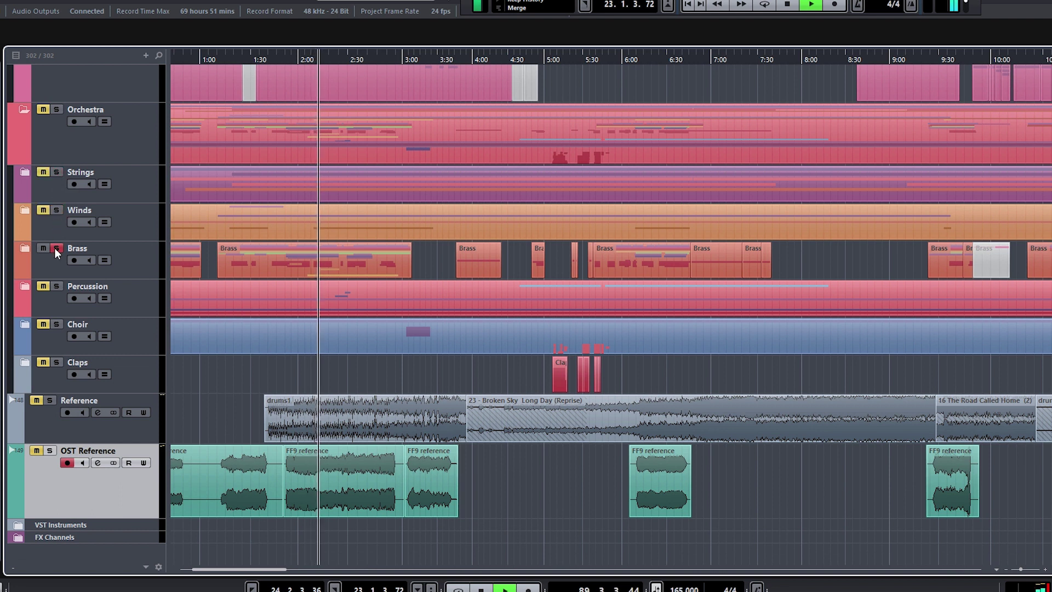
click(54, 247)
Step: Solo Strings, Winds and Brass together during playback, then clear all solos to hear the full mix
scroll(162, 264, up, 2)
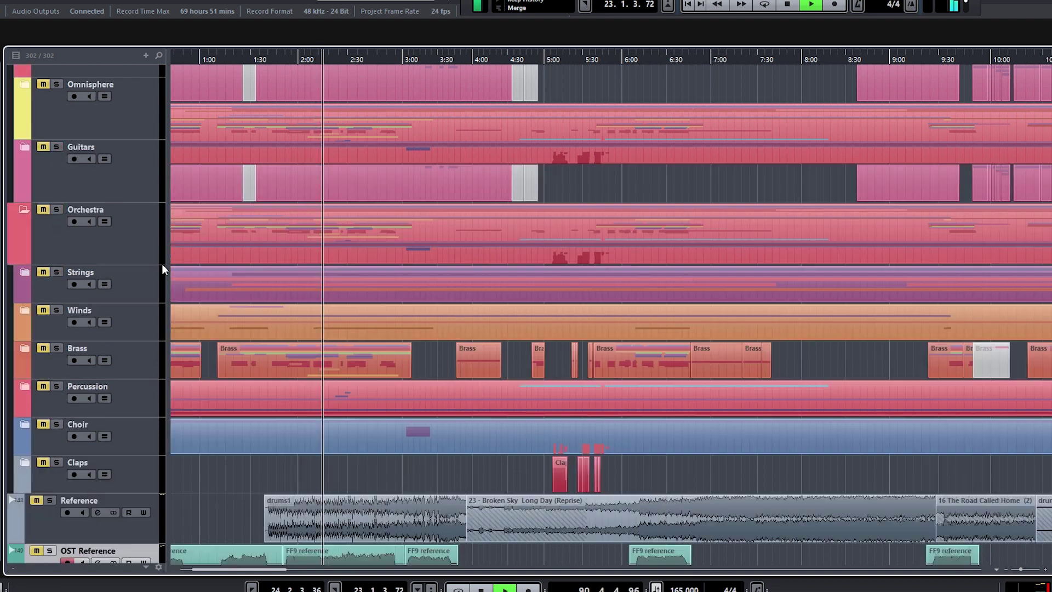
scroll(162, 264, up, 3)
scroll(219, 247, down, 3)
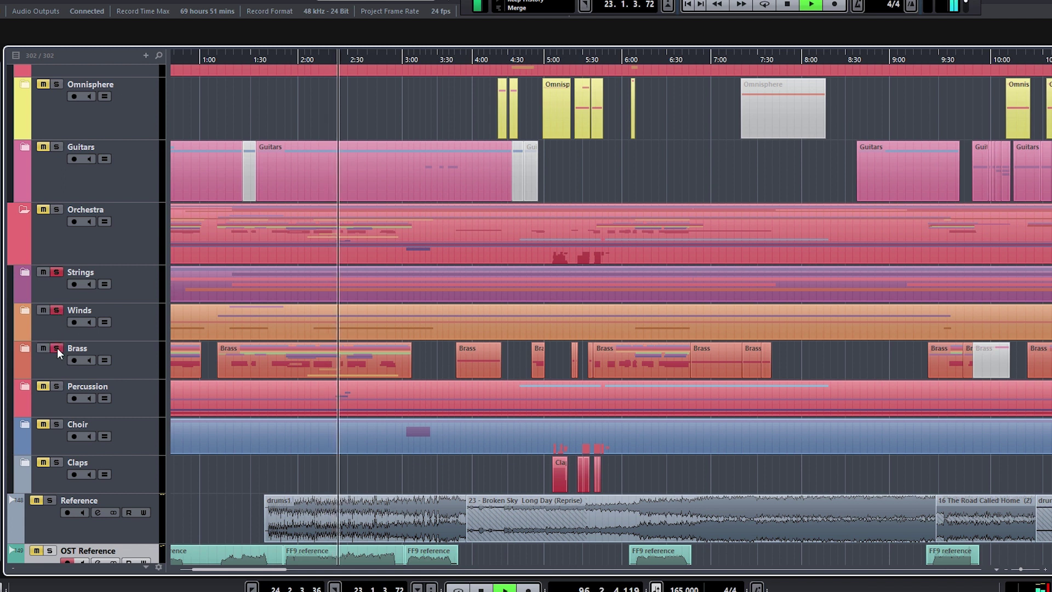
scroll(61, 345, up, 3)
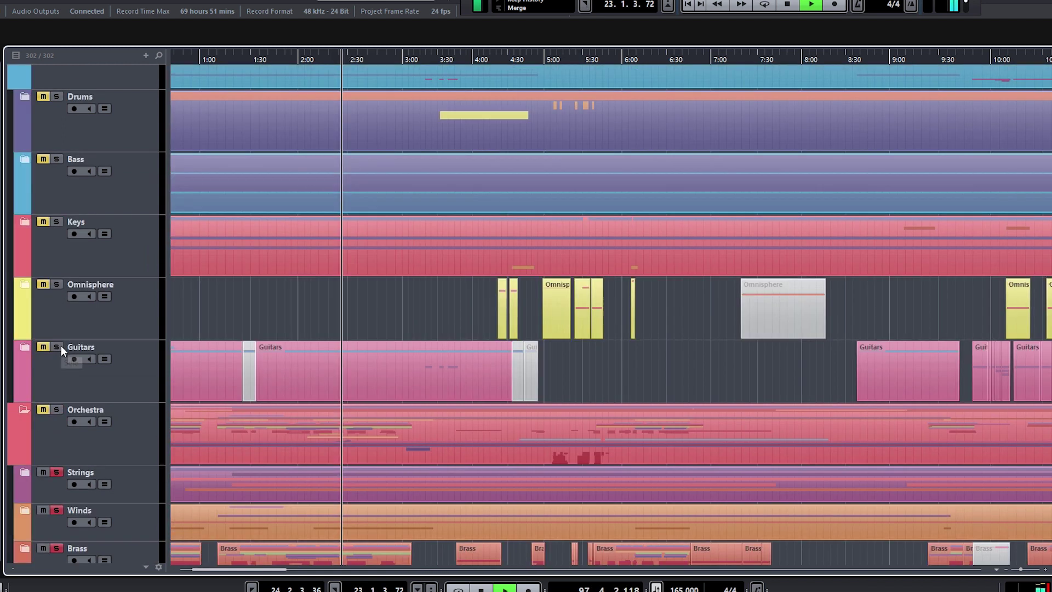
scroll(61, 345, up, 2)
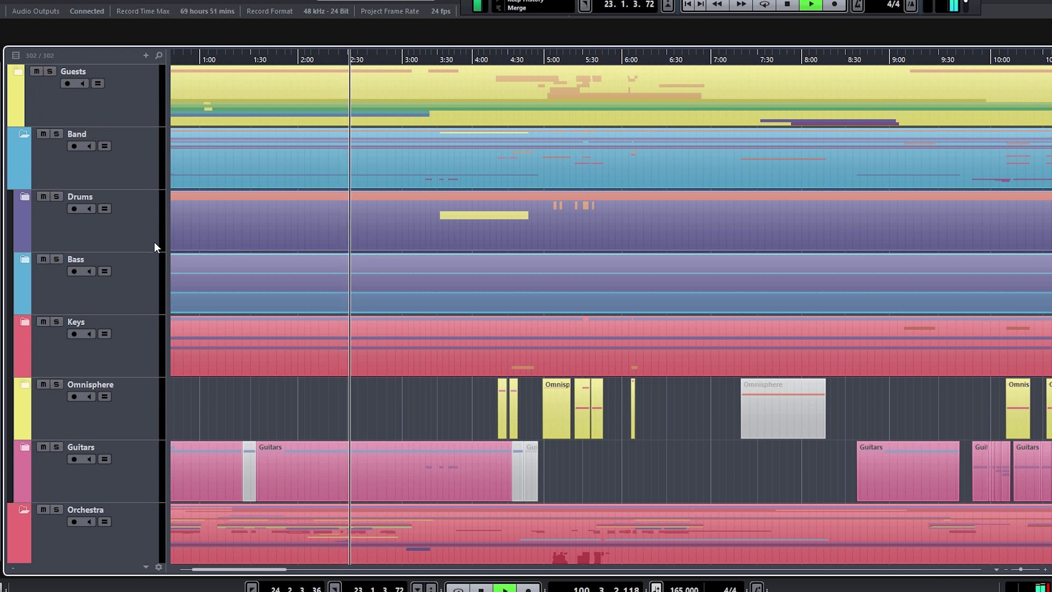
Step: Collapse the Band folder and toggle the OST Reference solo and mute to compare it with the full mix
click(24, 134)
scroll(215, 270, down, 2)
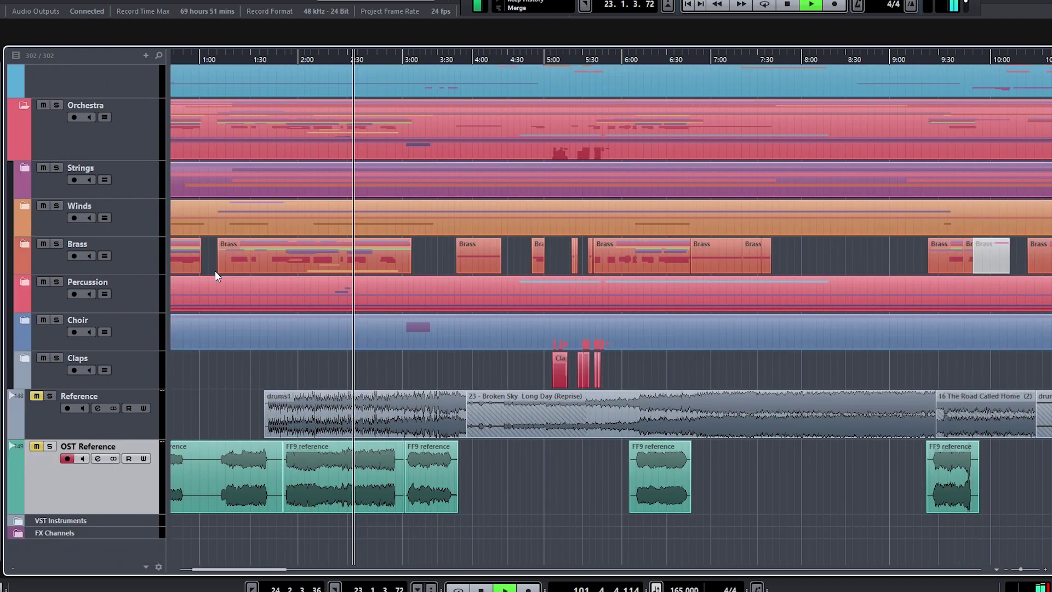
click(49, 446)
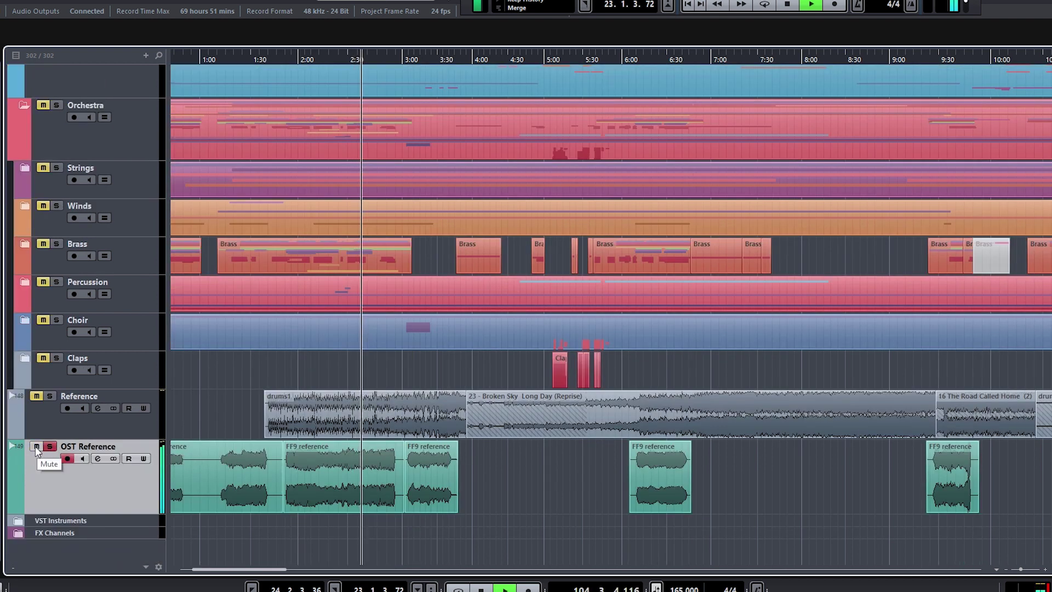
click(36, 446)
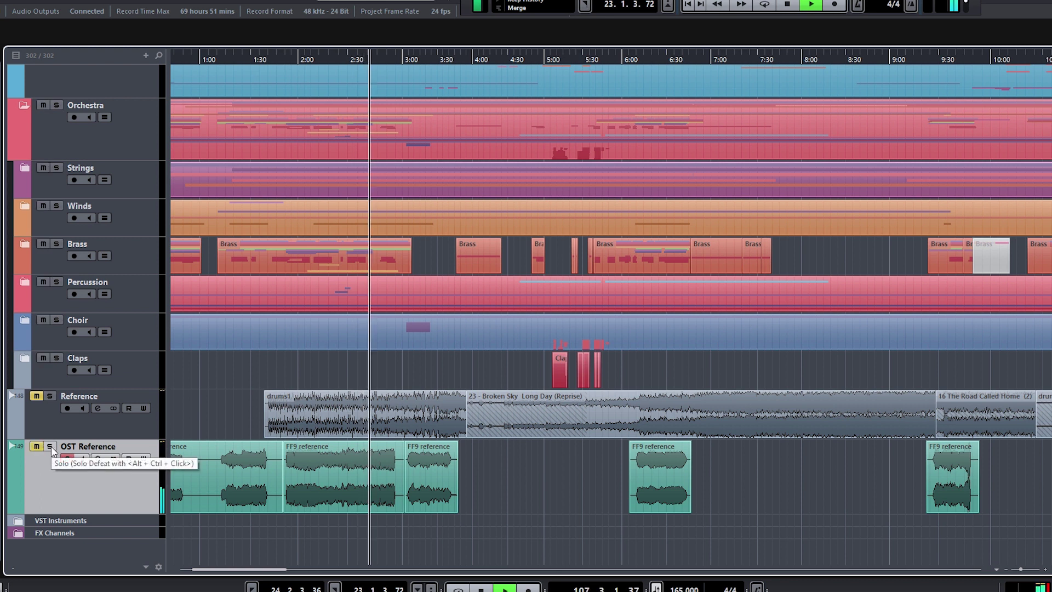
click(50, 446)
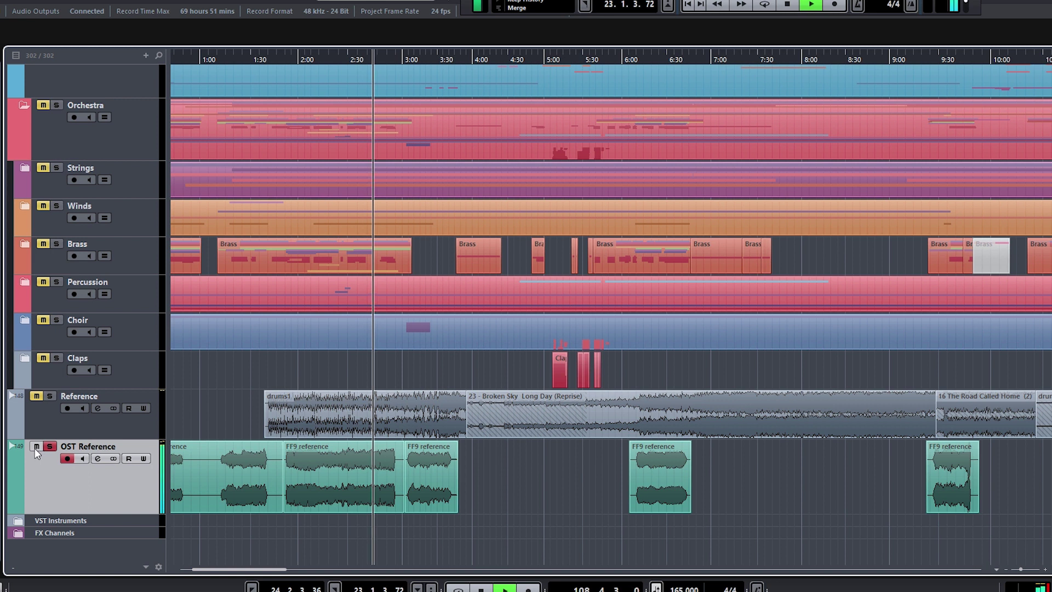
click(37, 446)
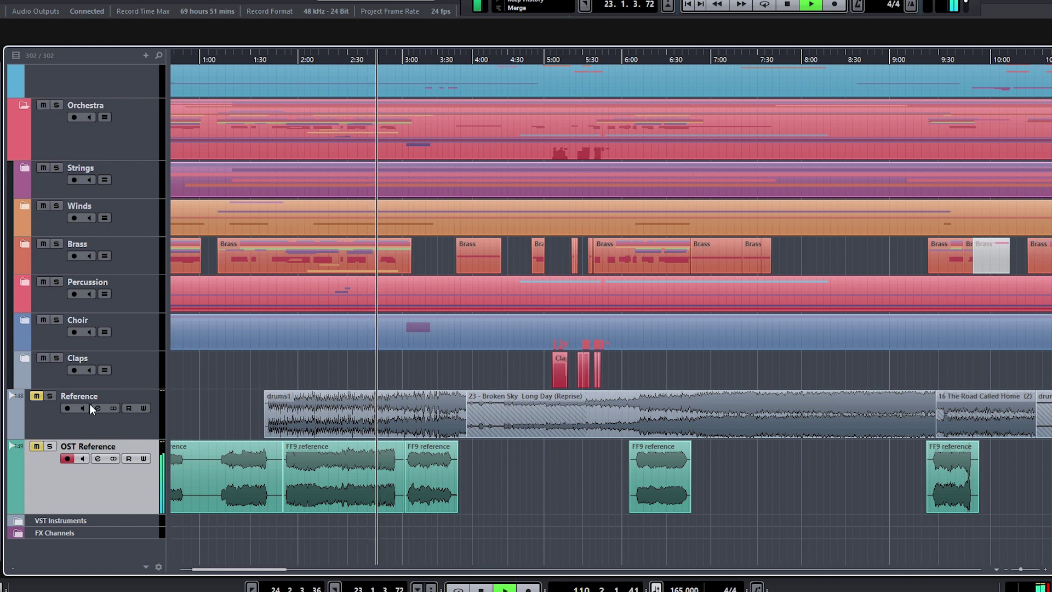
Step: Solo the Orchestra, Guests and Band folders together and collapse the Orchestra folder
click(56, 106)
scroll(82, 208, up, 4)
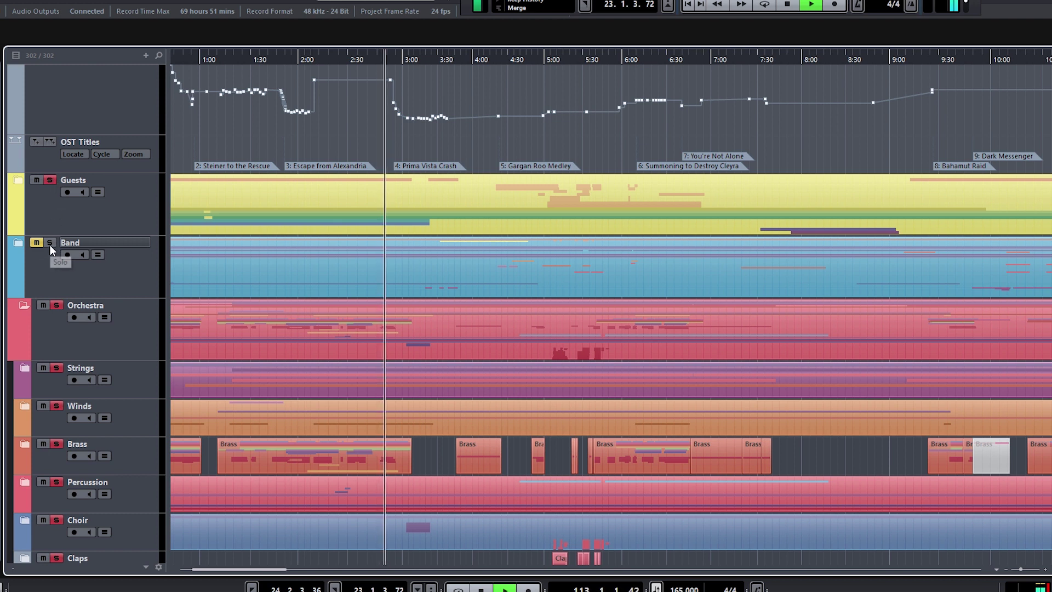
click(24, 305)
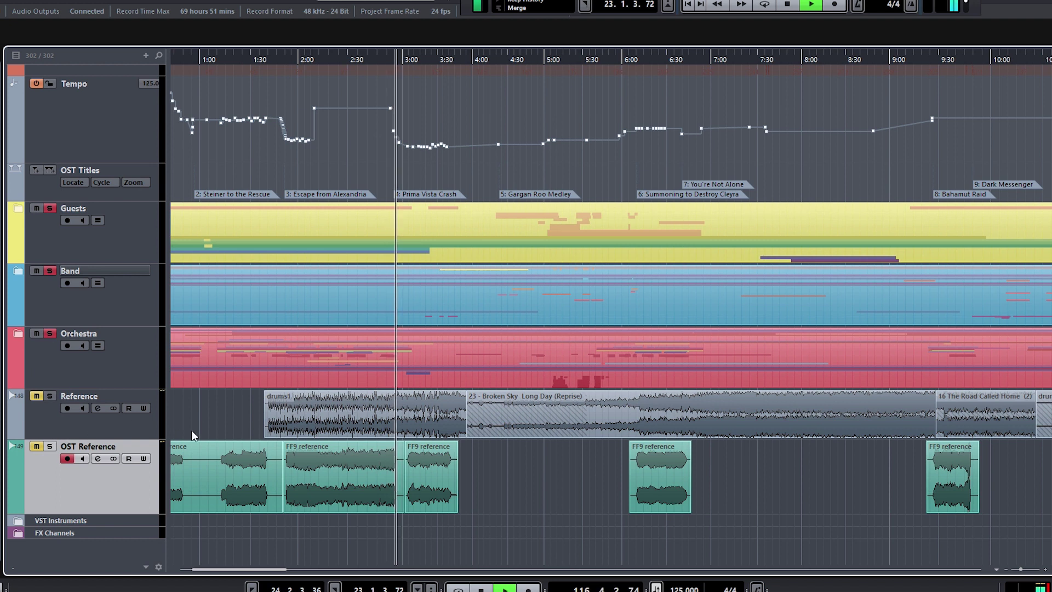
Step: Toggle the mute of the Band folder during playback of the Prima Vista Crash section
scroll(433, 415, up, 6)
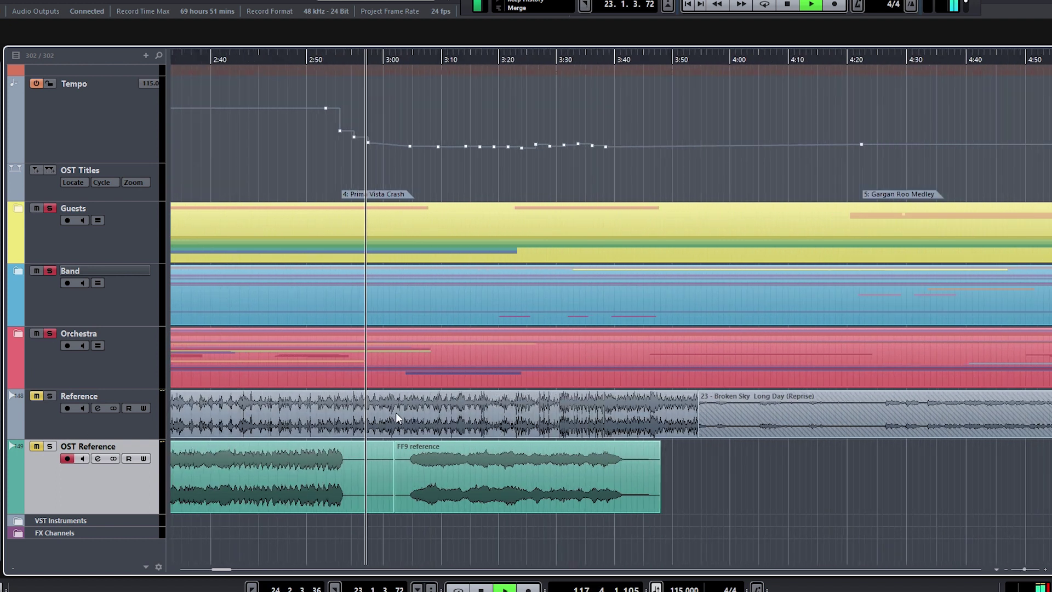
scroll(387, 358, up, 2)
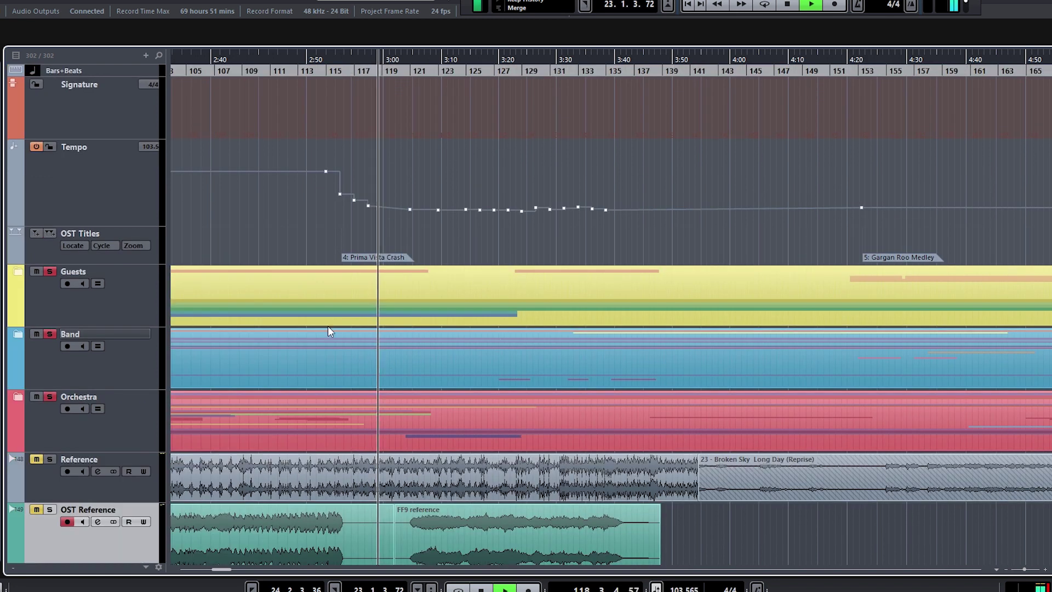
click(36, 334)
scroll(73, 382, down, 2)
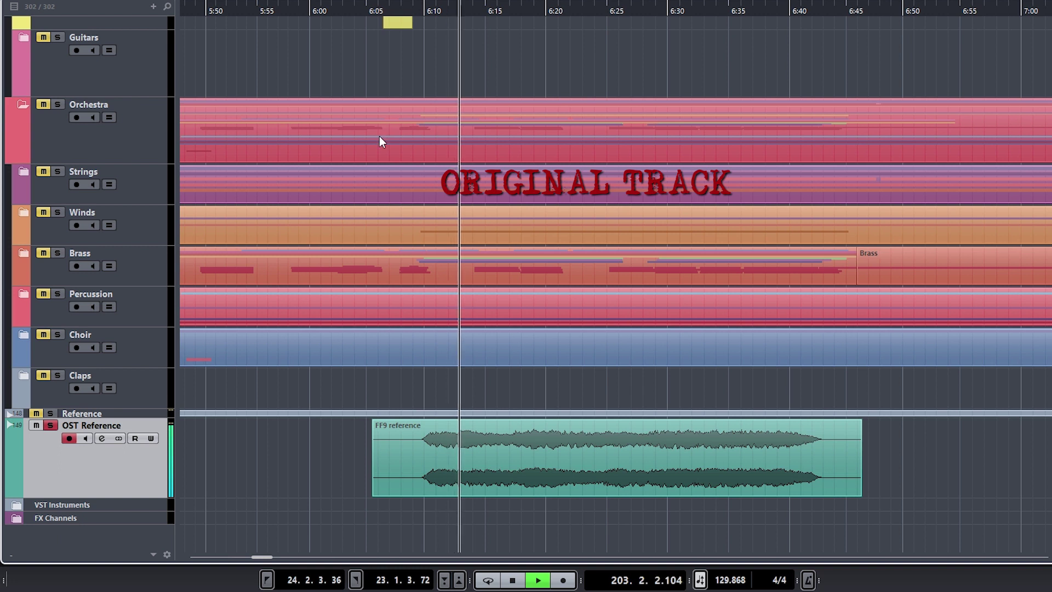
Step: Solo the Drums and Bass folders alongside the OST Reference in the Summoning to Destroy Cleyra section
scroll(350, 195, up, 8)
click(54, 196)
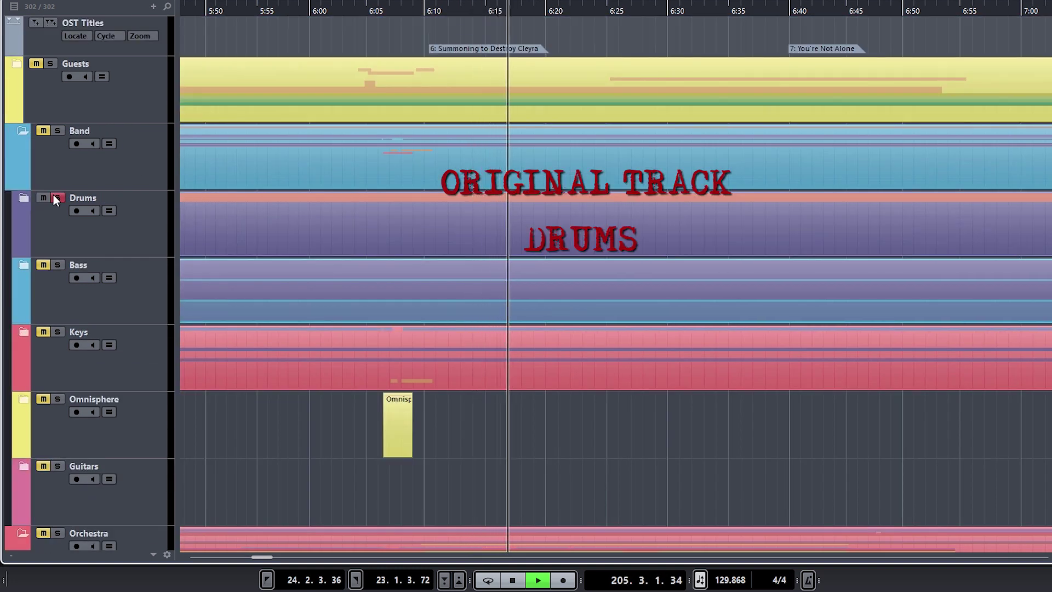
scroll(95, 191, down, 2)
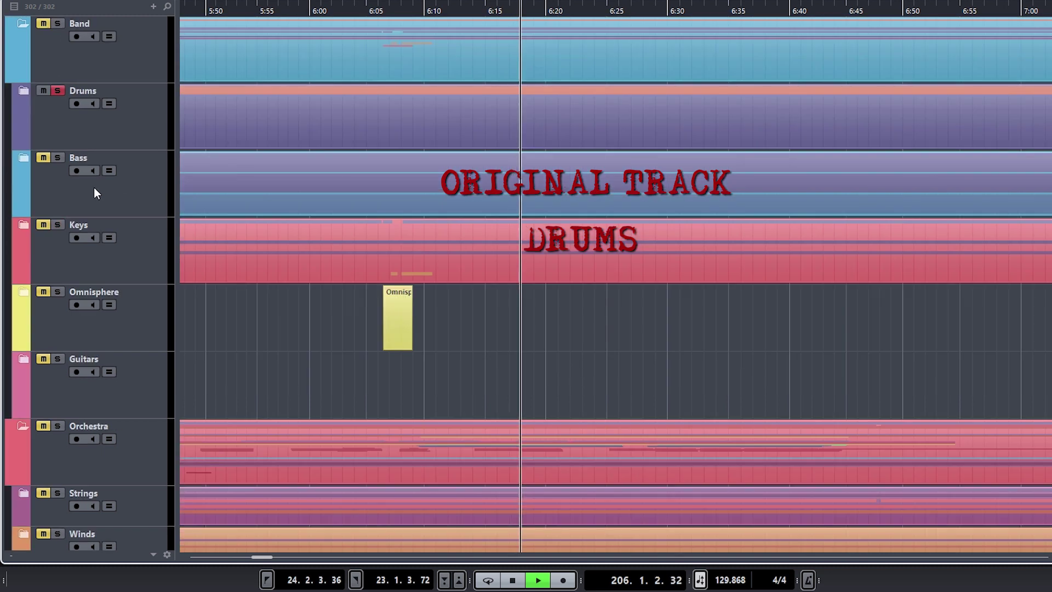
click(58, 159)
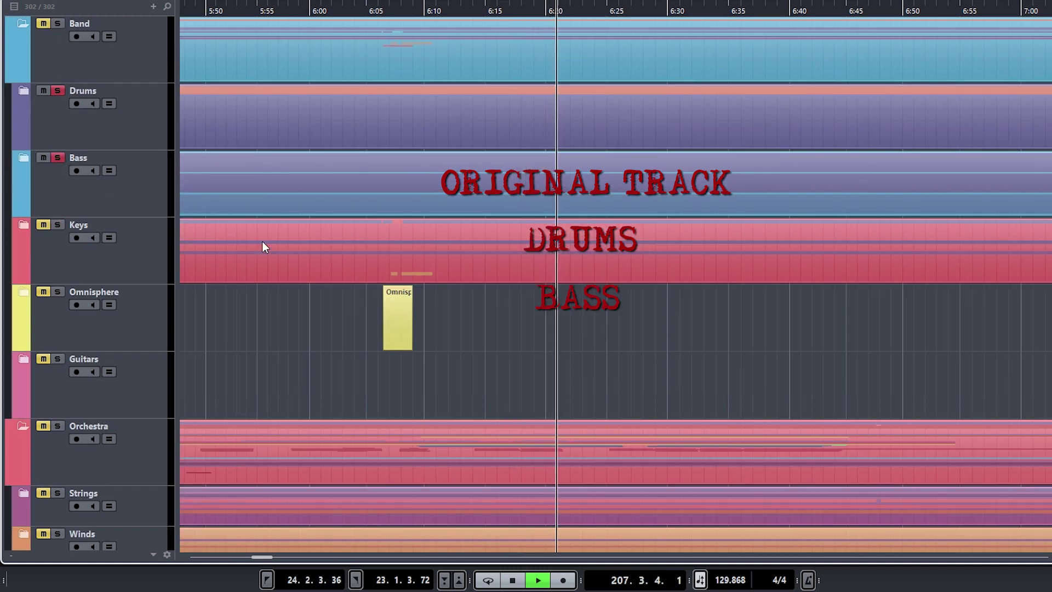
Step: Take the OST Reference out of the solo by muting it, and solo the Orchestra folder with Drums and Bass
scroll(262, 241, down, 5)
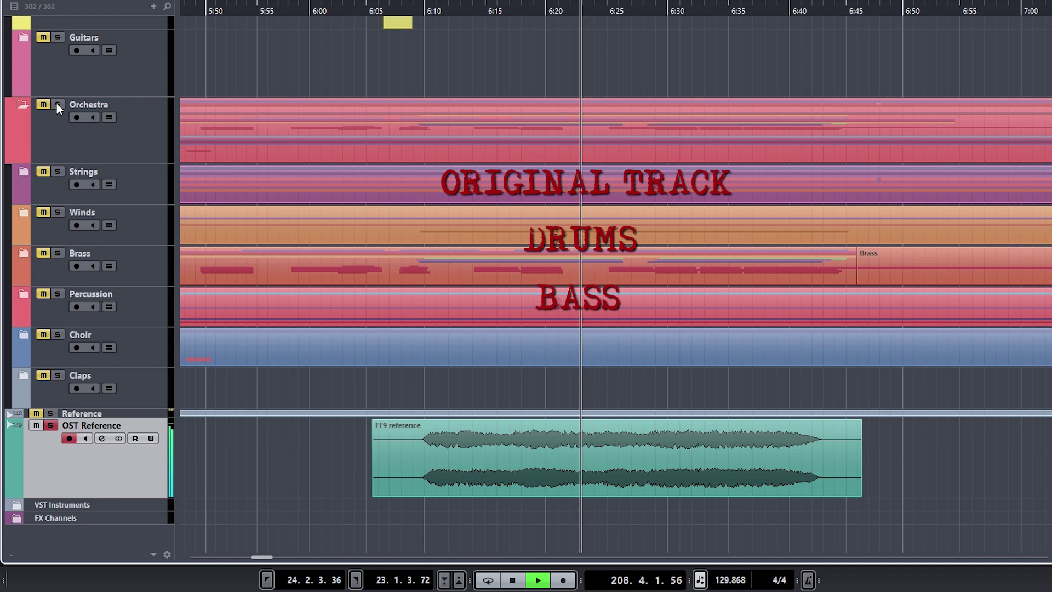
click(50, 425)
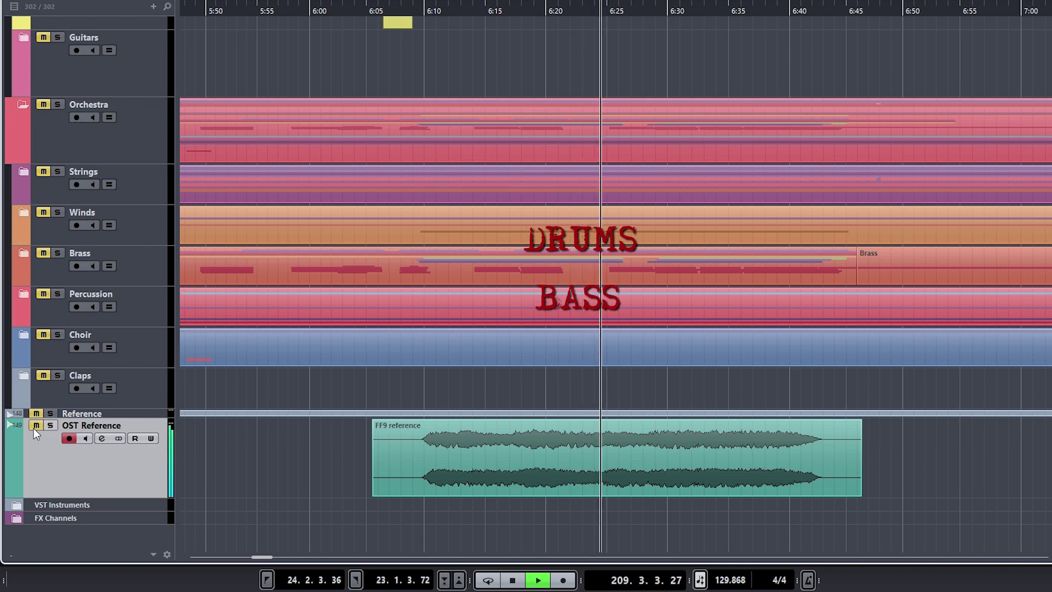
click(58, 104)
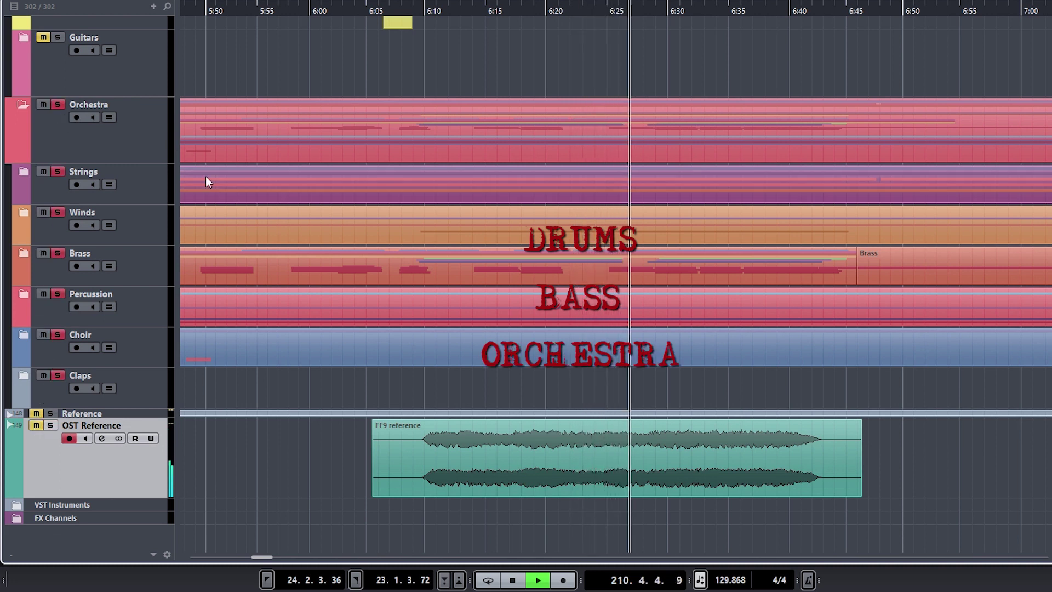
Step: Add the Guests folder to the soloed Drums, Bass and Orchestra, and expand it to show its individual instrument tracks
scroll(205, 176, up, 8)
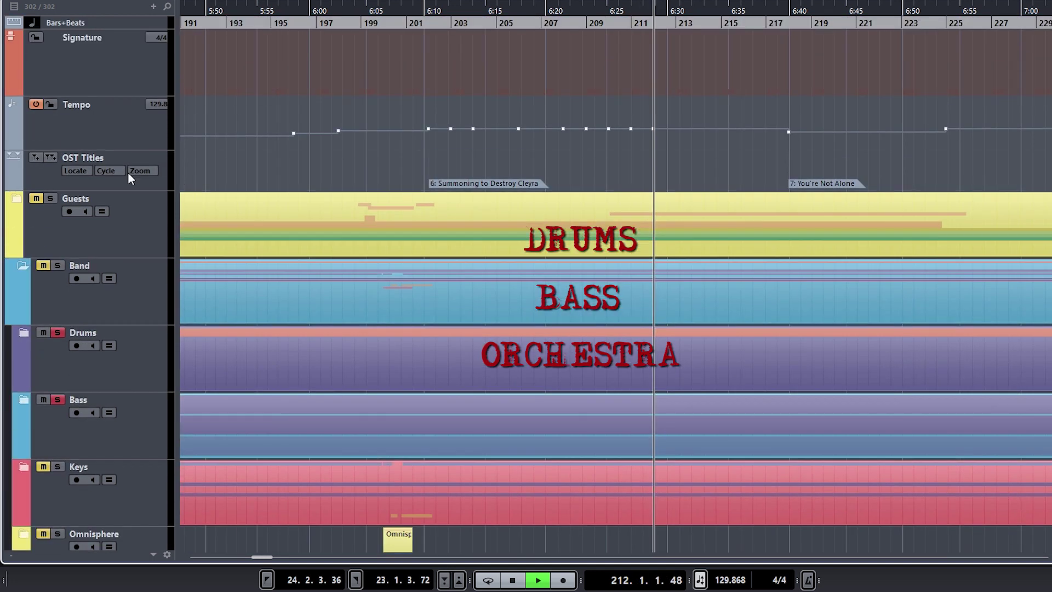
click(51, 199)
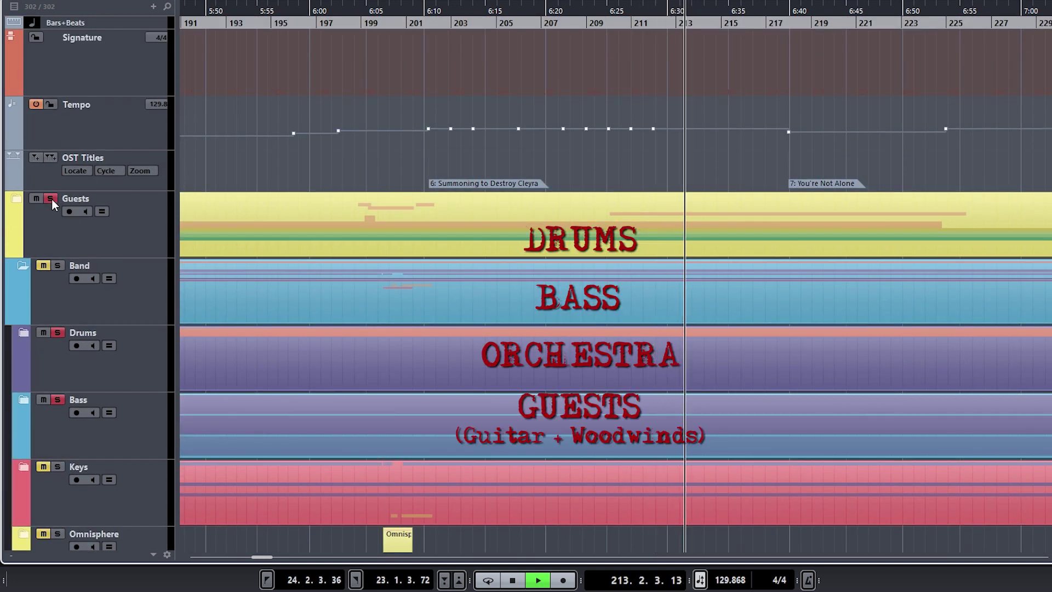
click(19, 203)
scroll(335, 186, down, 4)
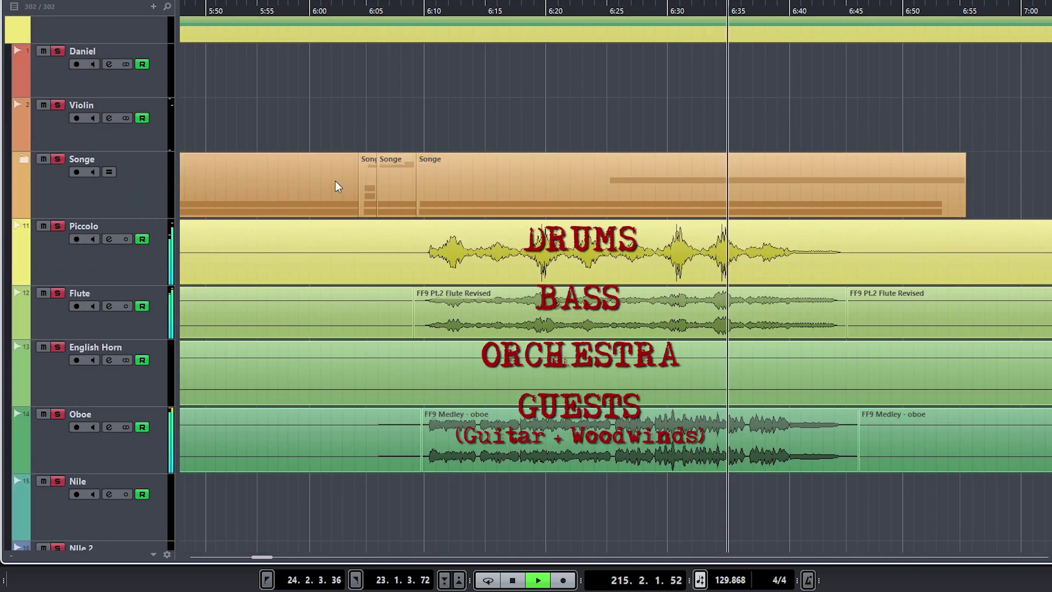
Step: Restart playback just before Summoning to Destroy Cleyra and solo only the Guests folder
click(352, 11)
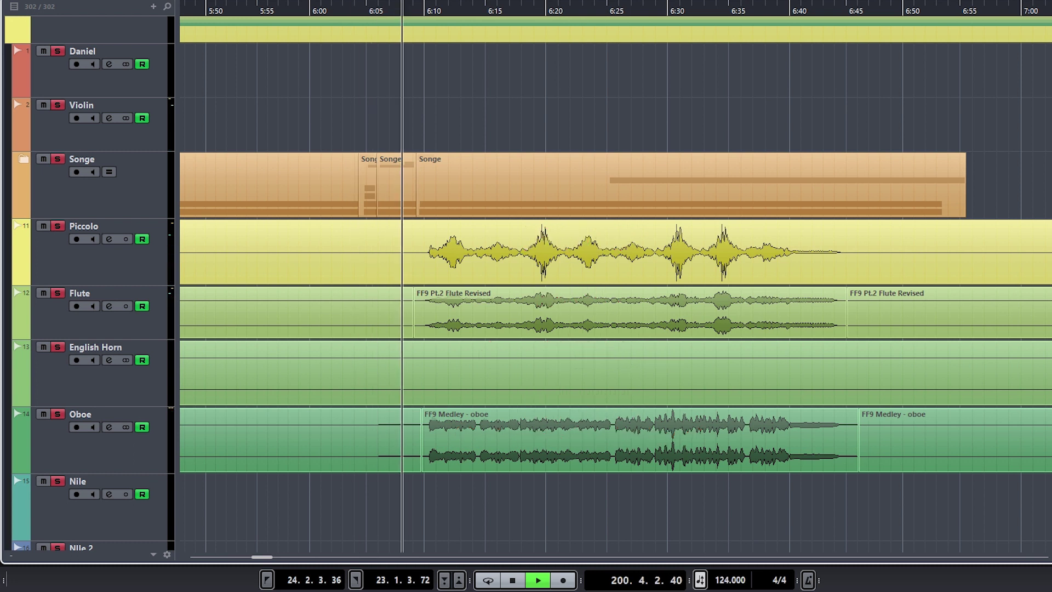
scroll(117, 15, up, 4)
scroll(51, 198, down, 2)
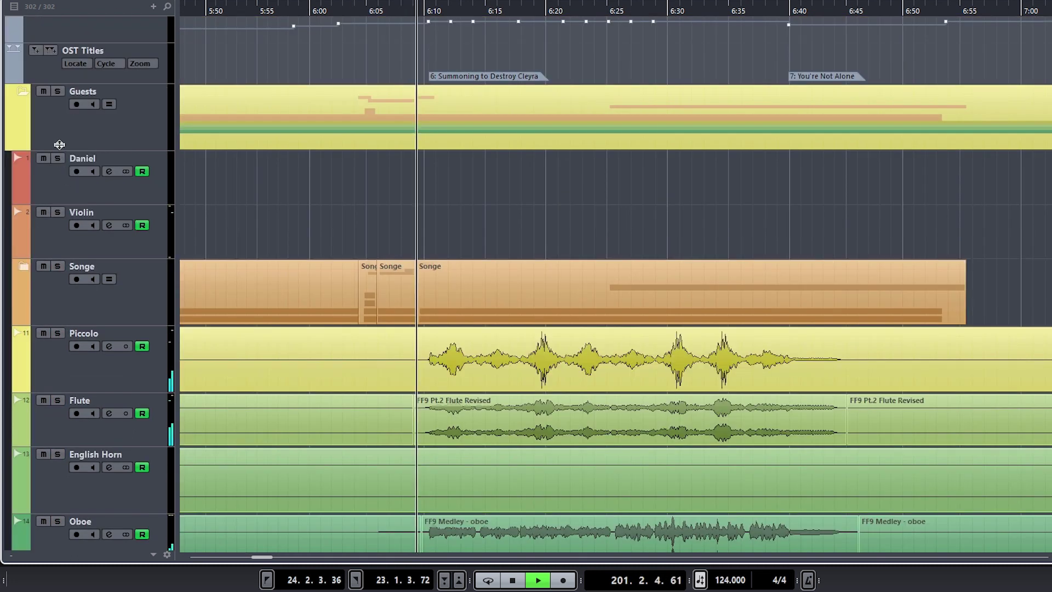
click(60, 90)
Step: Solo the Orchestra folder together with the Guests during playback
scroll(606, 160, down, 4)
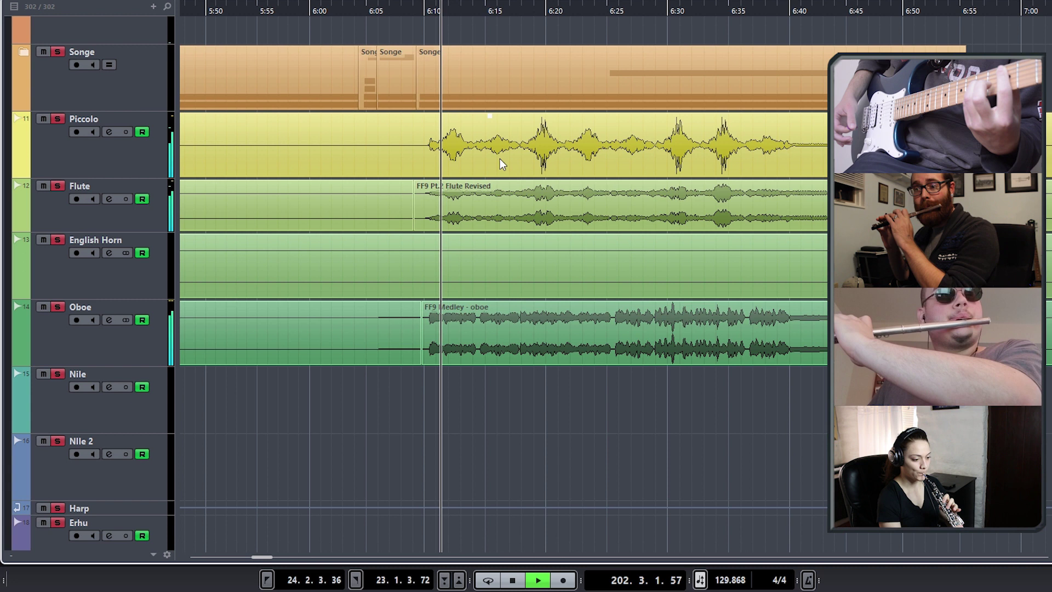
scroll(504, 158, down, 6)
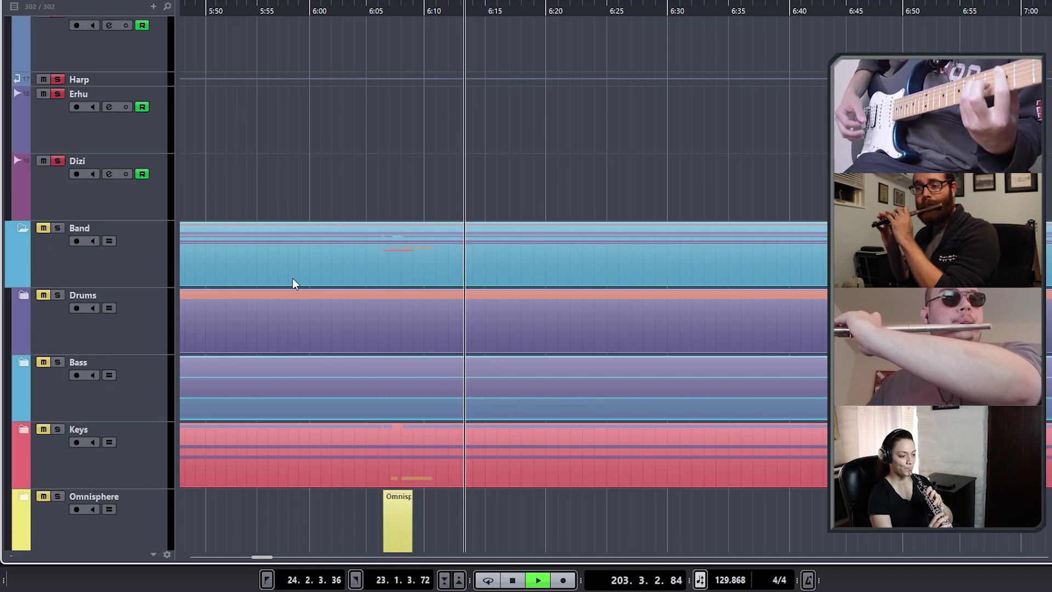
scroll(149, 330, down, 4)
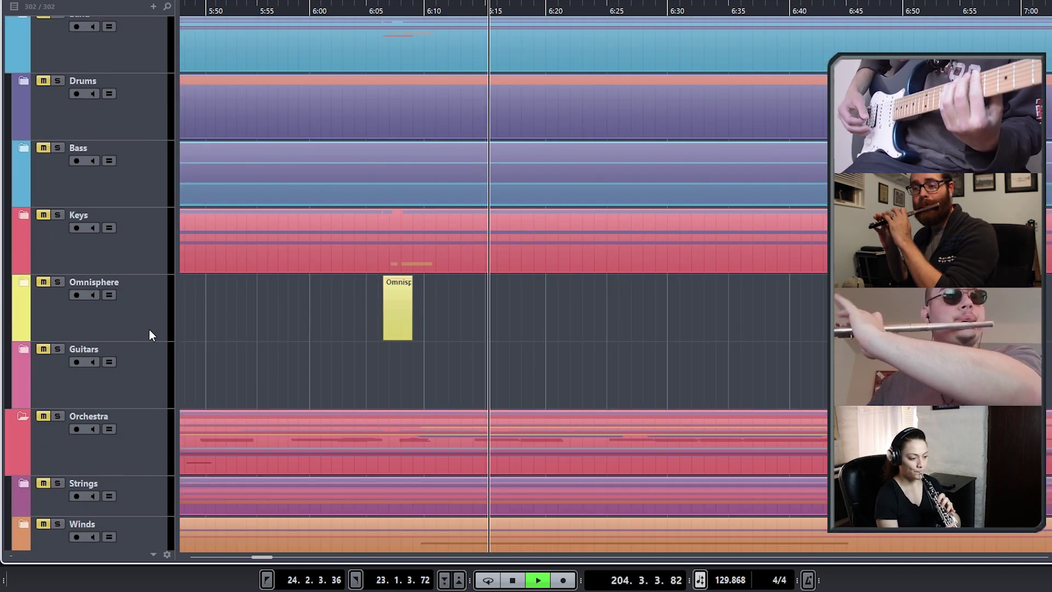
click(59, 417)
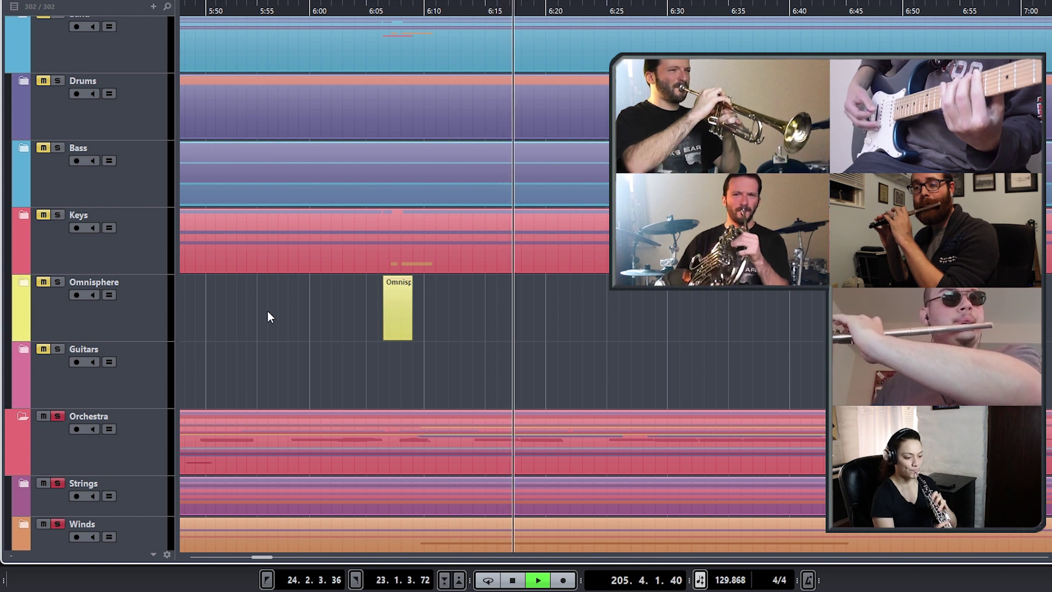
Step: Solo the Bass and Drums folders alongside Guests and Orchestra, and briefly expand the Drums folder to show its tracks
scroll(272, 334, up, 2)
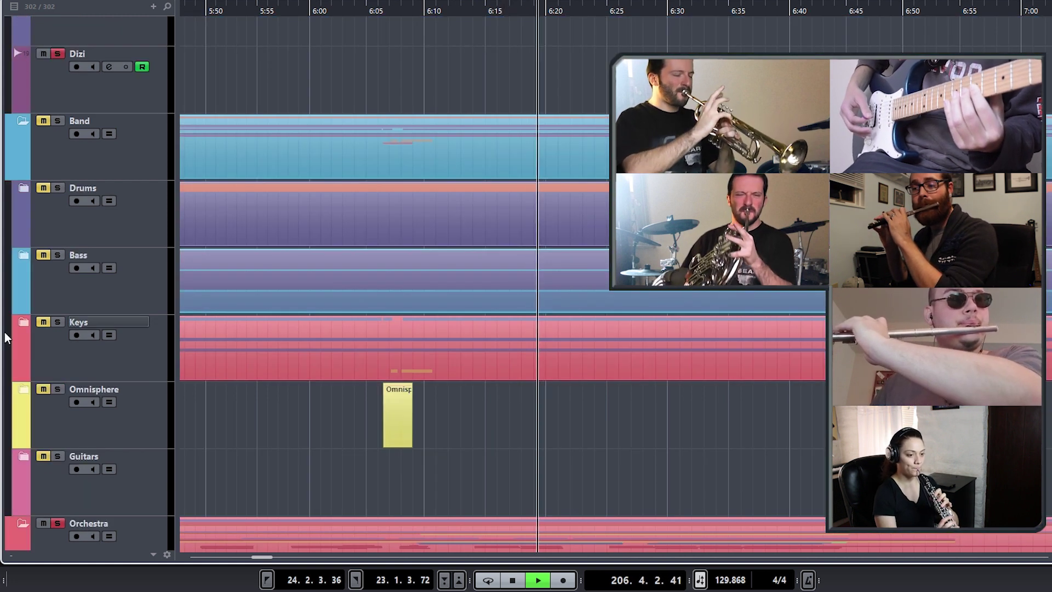
click(57, 255)
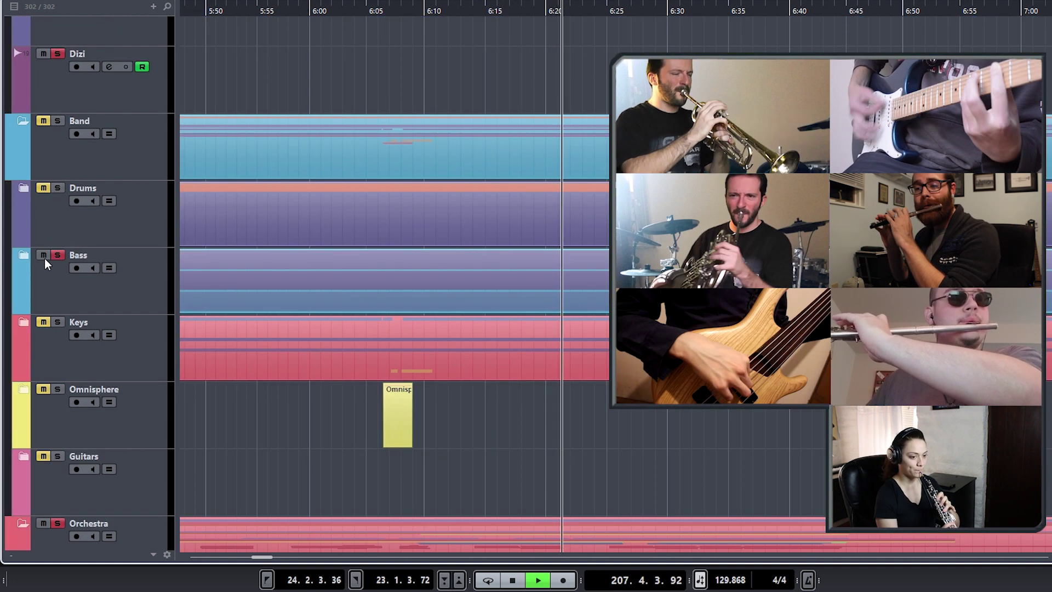
scroll(70, 247, up, 2)
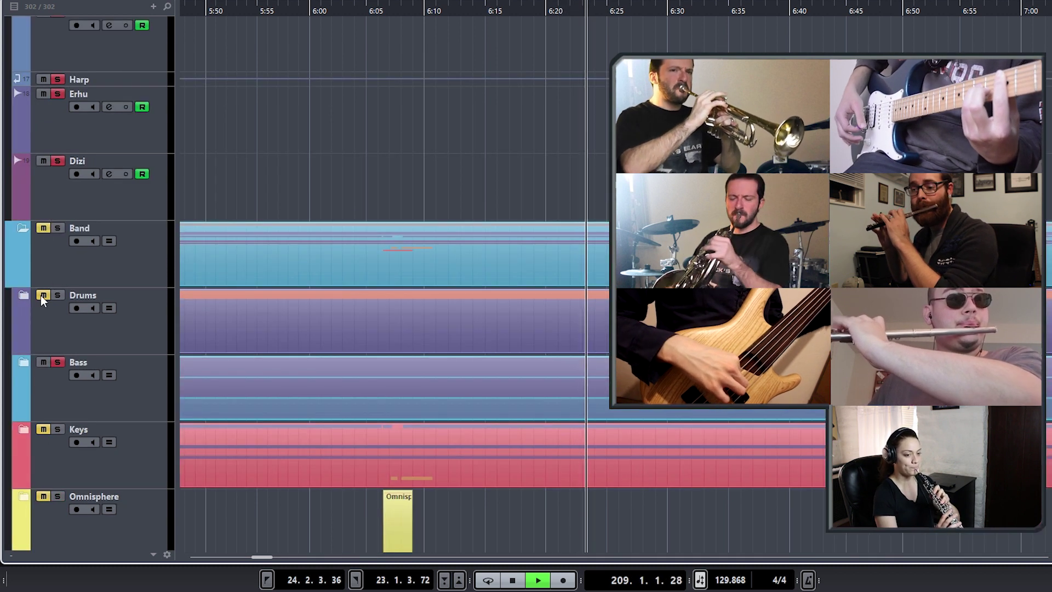
click(57, 294)
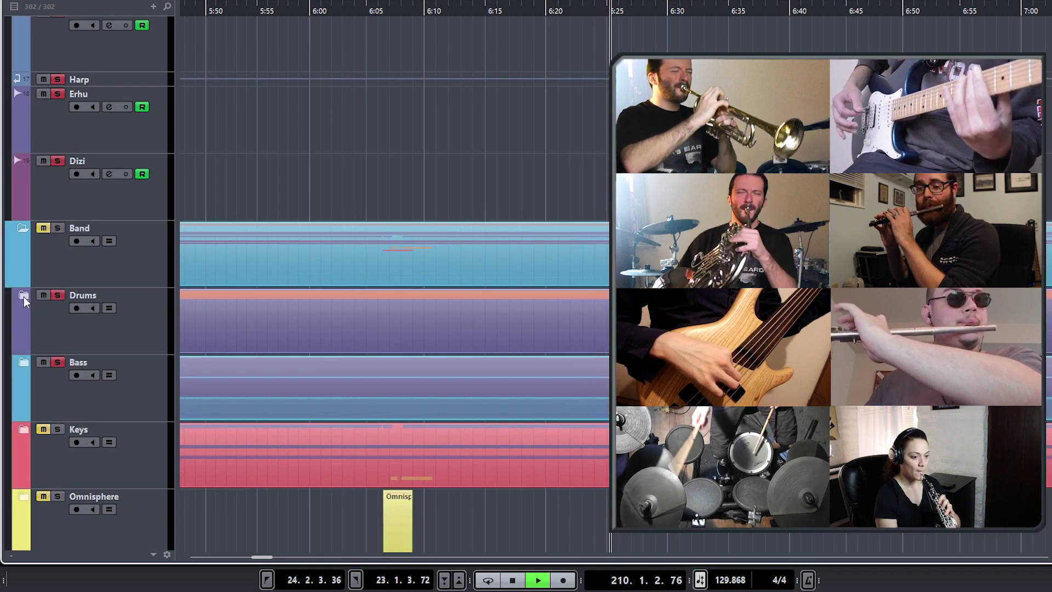
click(24, 297)
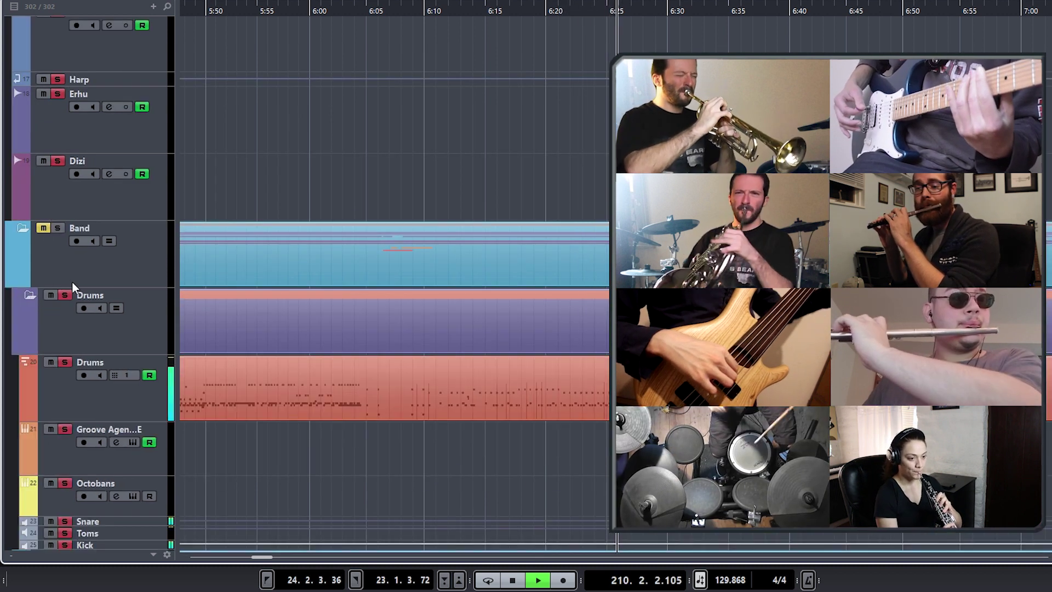
click(30, 295)
Step: Solo the OST Reference alone to compare it with the layered mix, and toggle its mute
scroll(270, 252, up, 10)
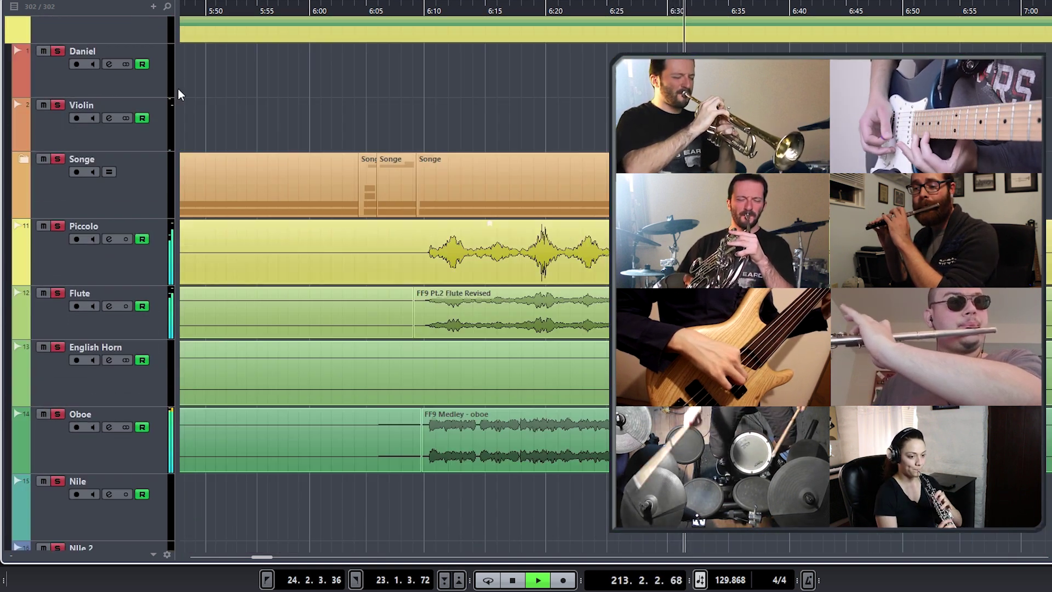
scroll(218, 300, down, 10)
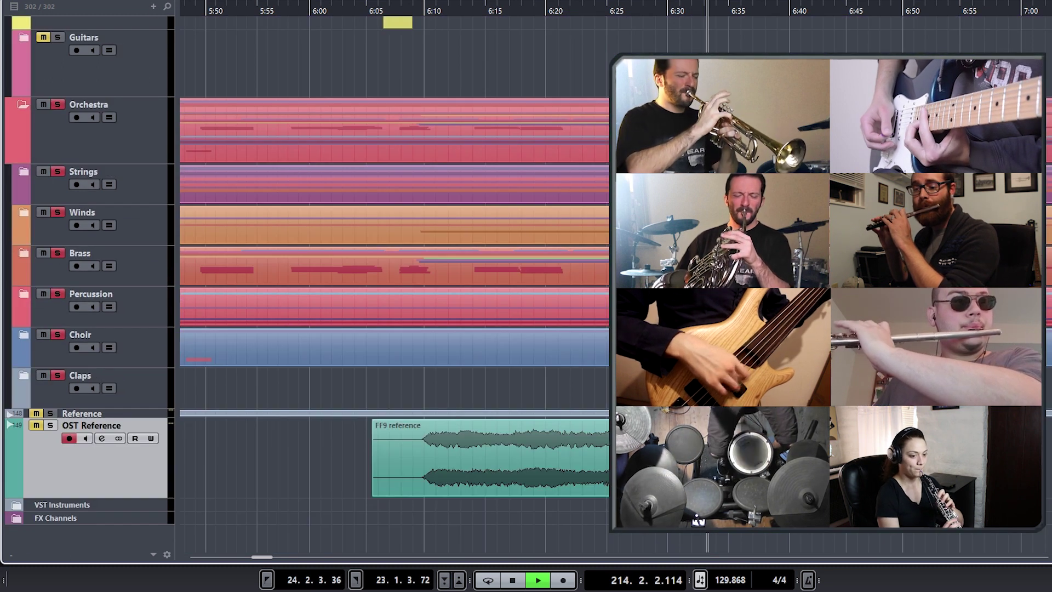
click(51, 425)
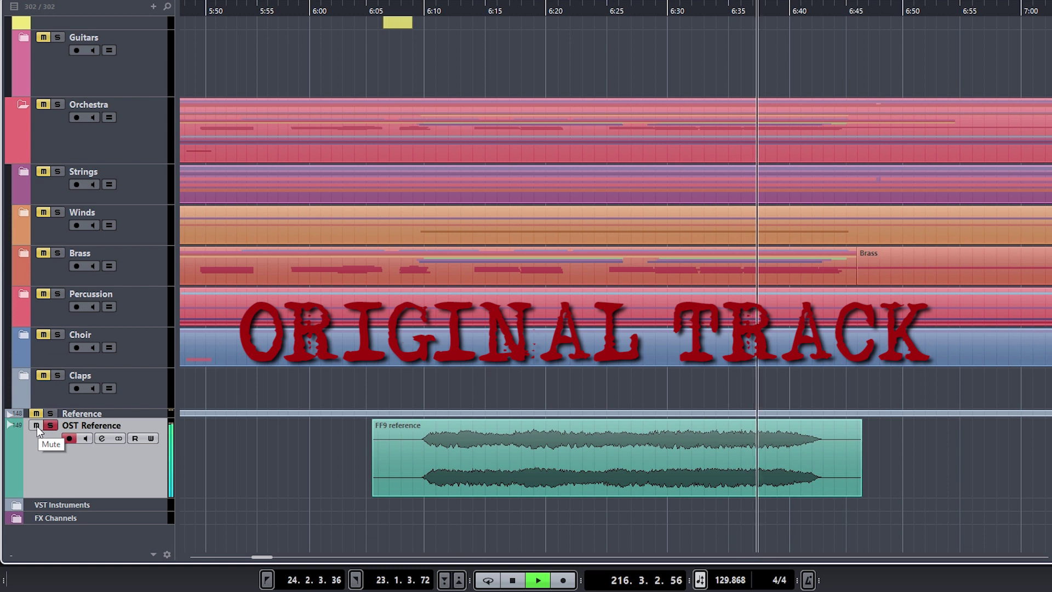
click(37, 426)
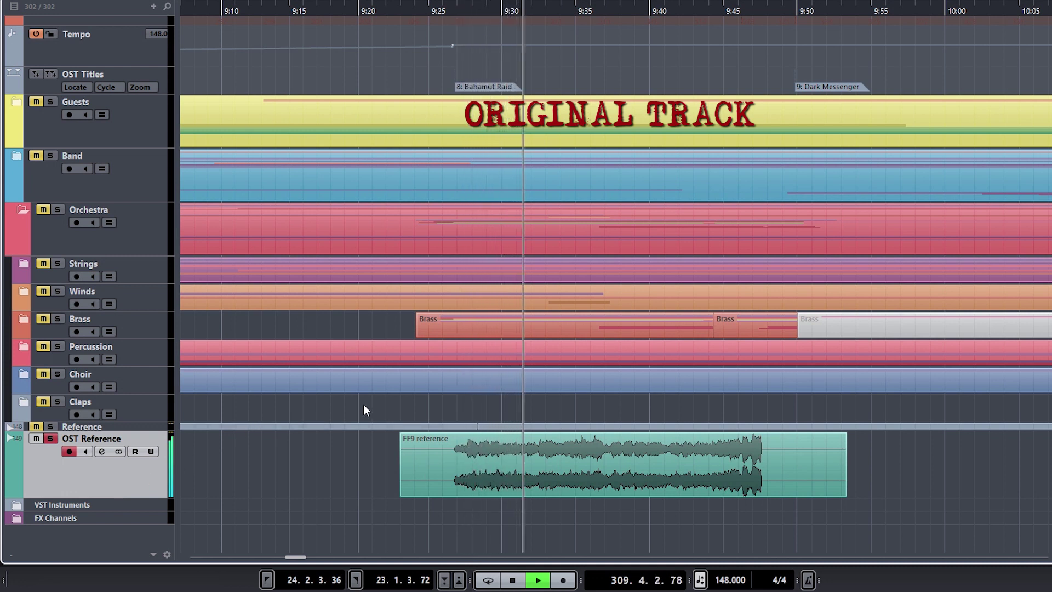
Step: Replay the start of Bahamut Raid with Brass soloed alongside the OST Reference, toggling the reference's mute to compare them
click(445, 8)
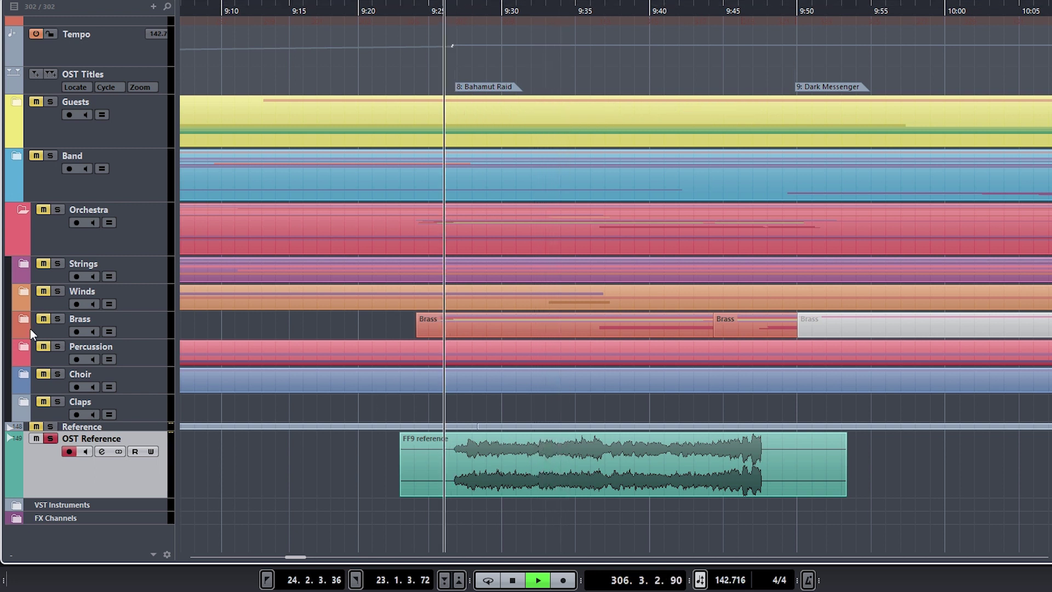
click(40, 320)
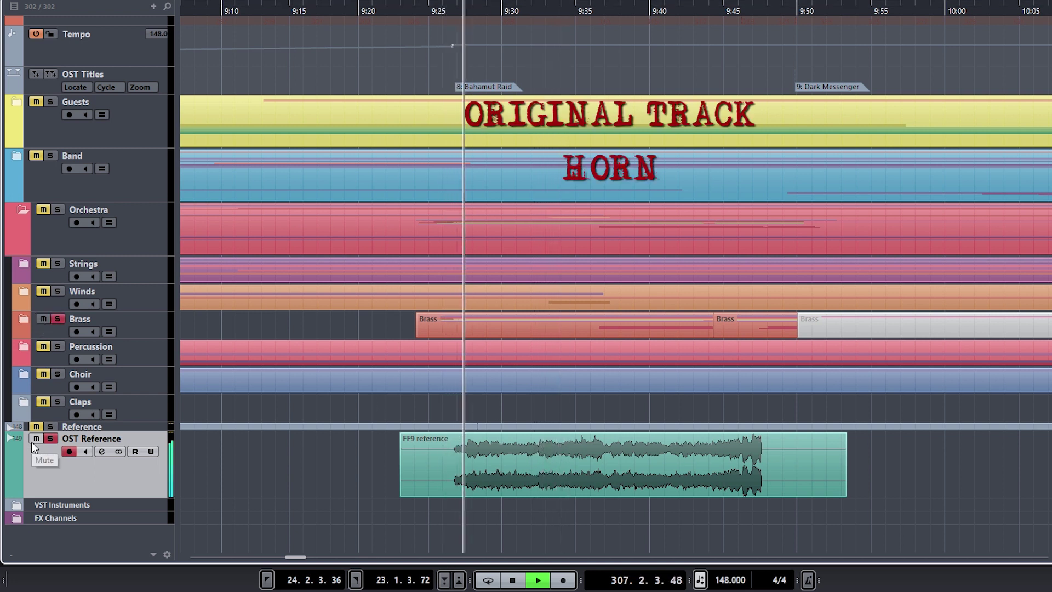
click(34, 439)
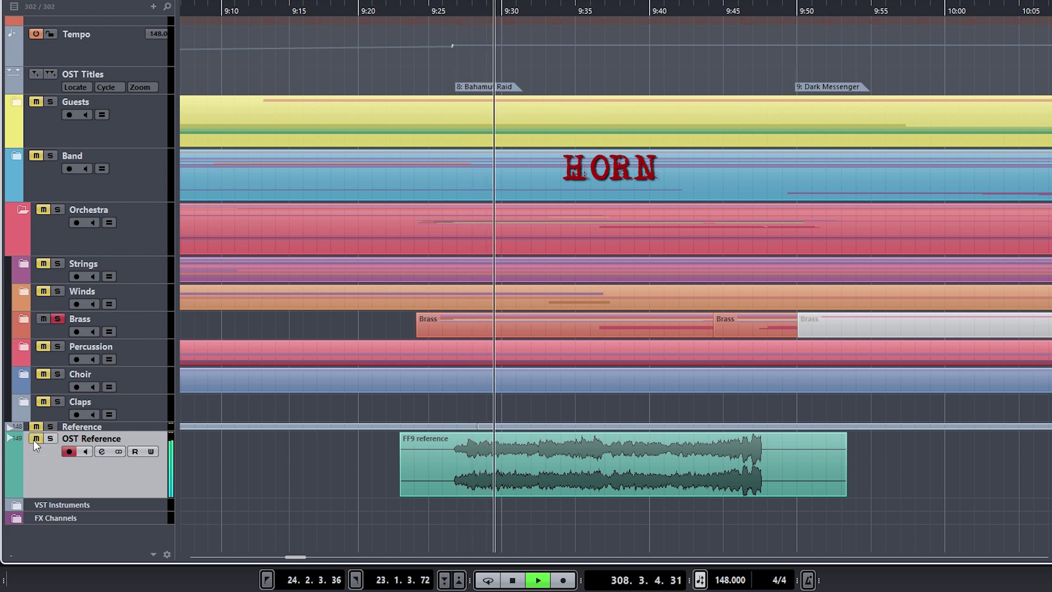
click(34, 440)
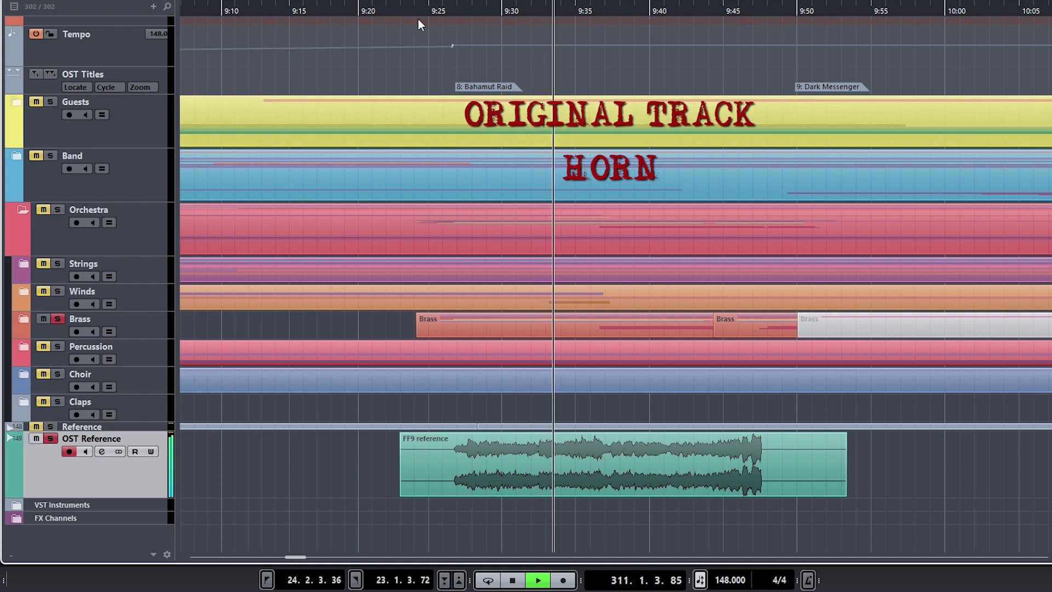
Step: Replay Bahamut Raid with Strings and the expanded Guests folder added to the Brass solo and the OST Reference muted
click(441, 11)
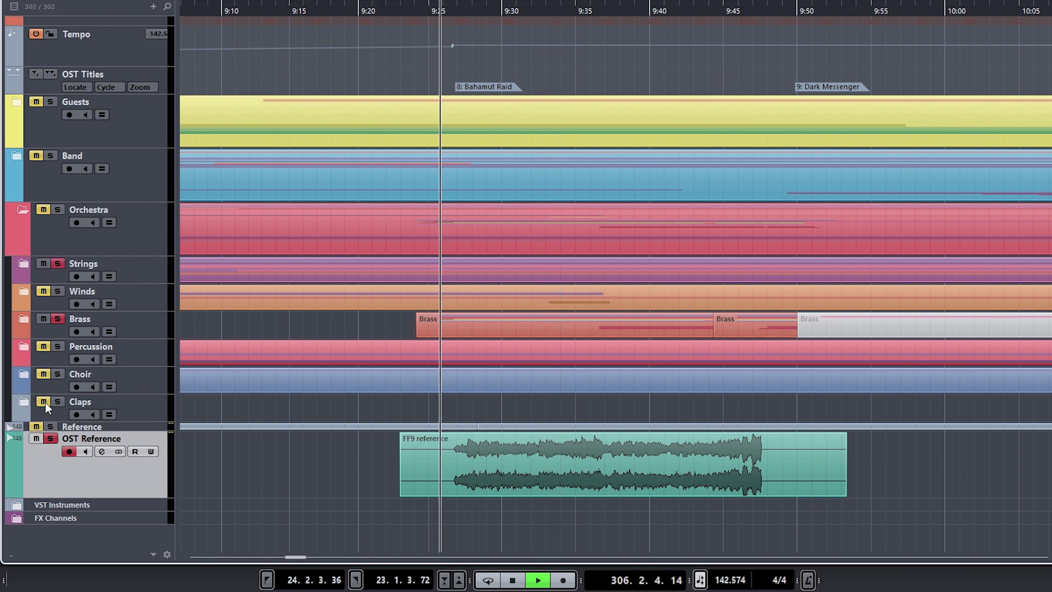
click(36, 439)
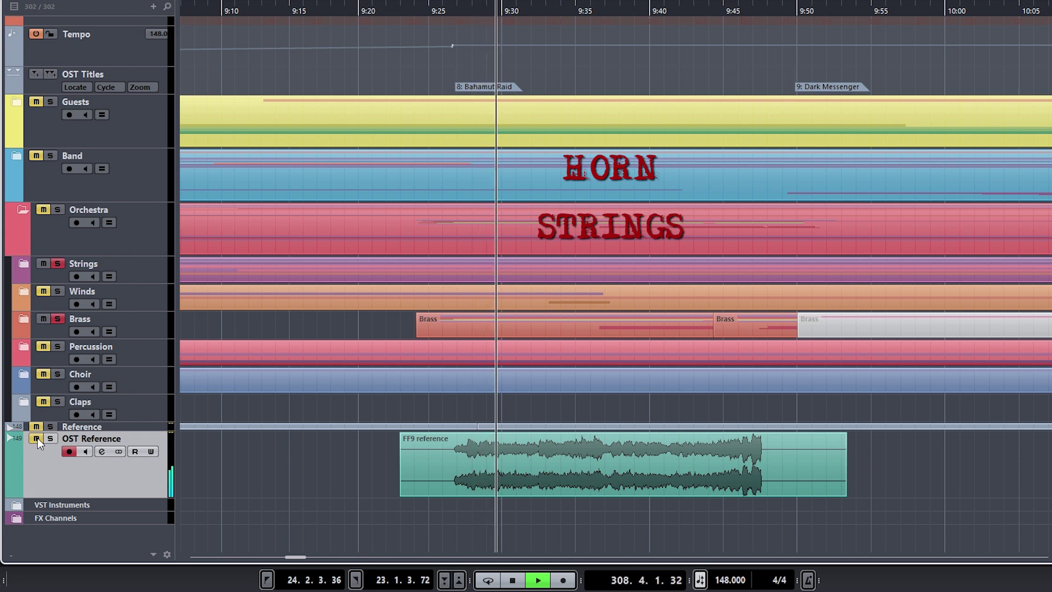
click(36, 438)
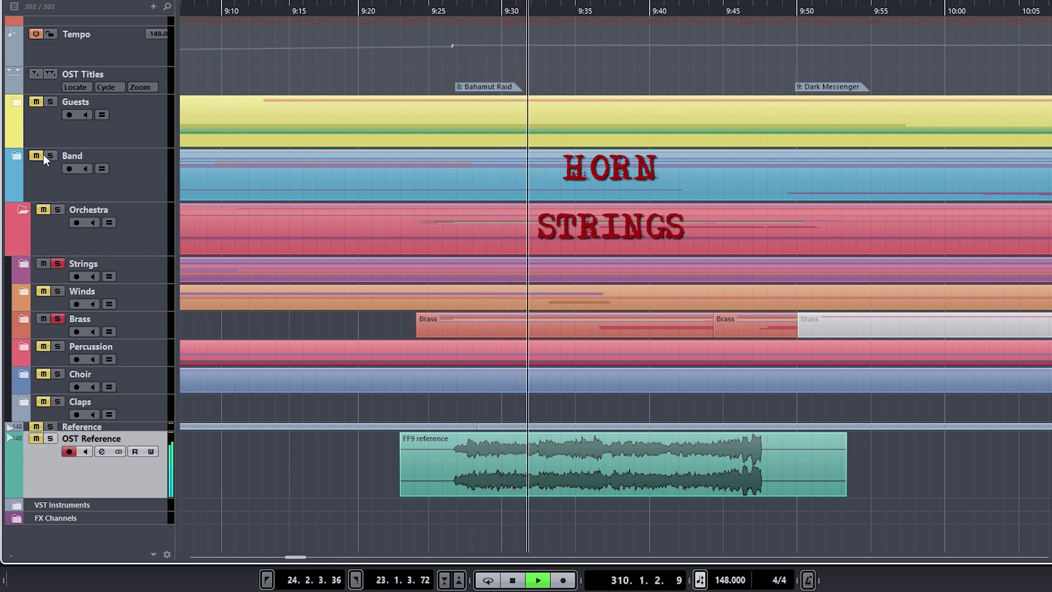
click(18, 101)
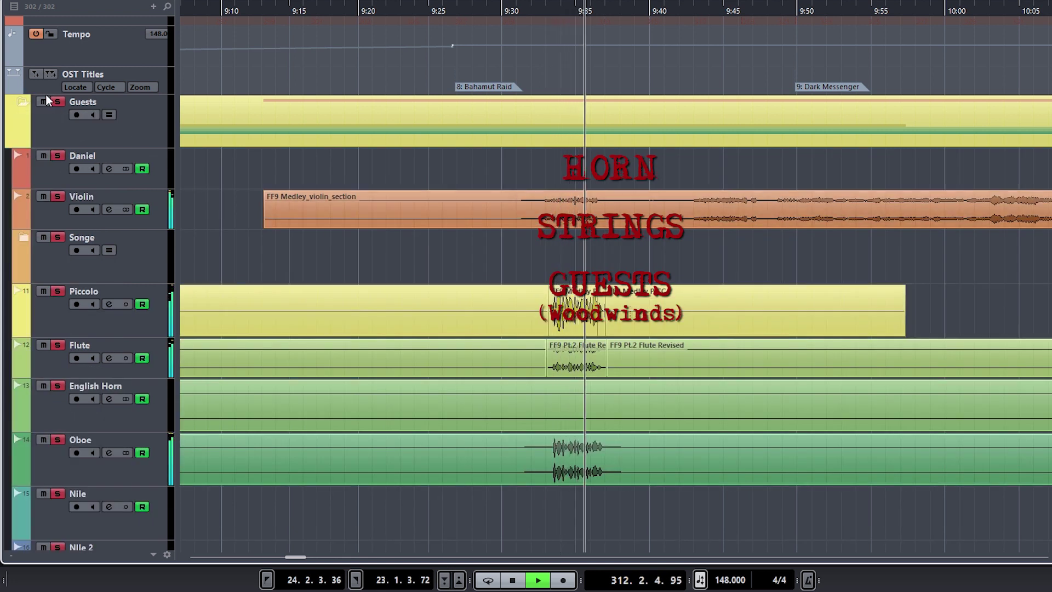
Step: Collapse the Guests folder and solo the Band folder together with the Guests, Strings and Brass folders
click(25, 100)
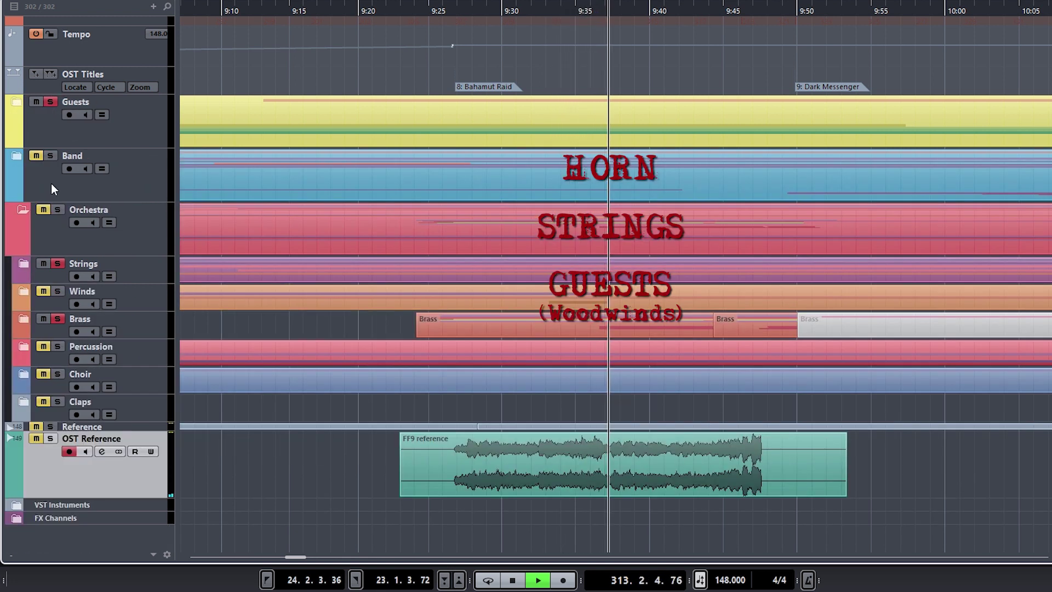
click(51, 156)
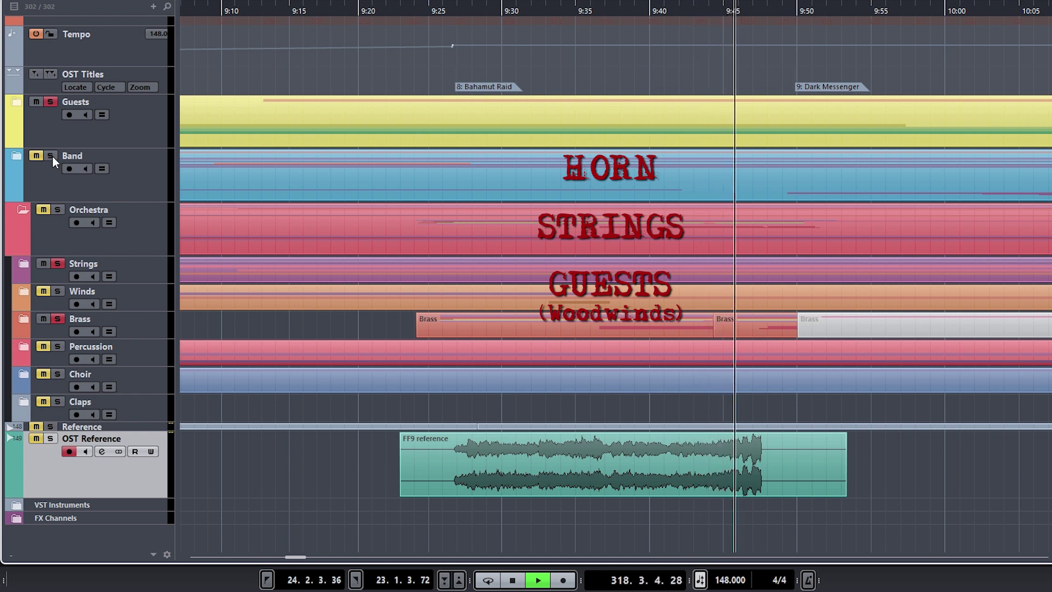
click(51, 155)
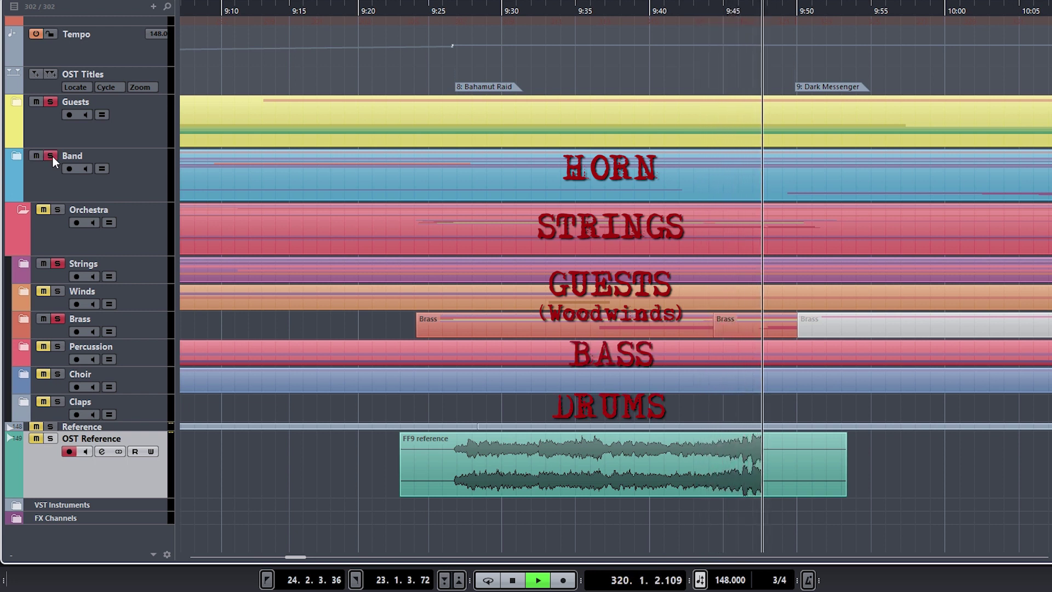
Step: Replay Bahamut Raid with Band soloed, adding the Guests, Brass and Strings solos in turn, and compare the layers with the OST Reference soloed alone
click(413, 11)
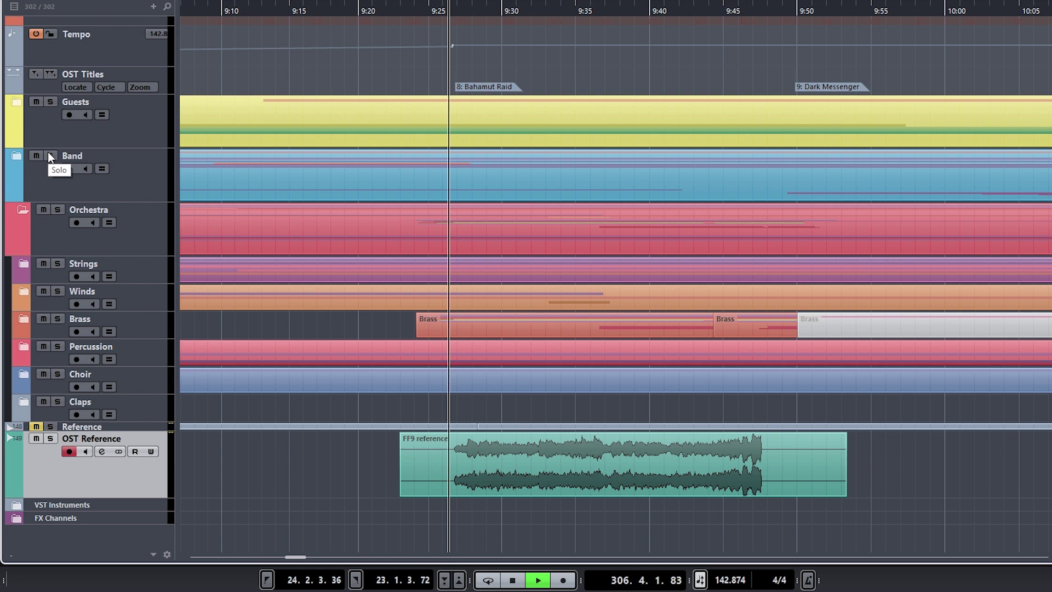
click(49, 155)
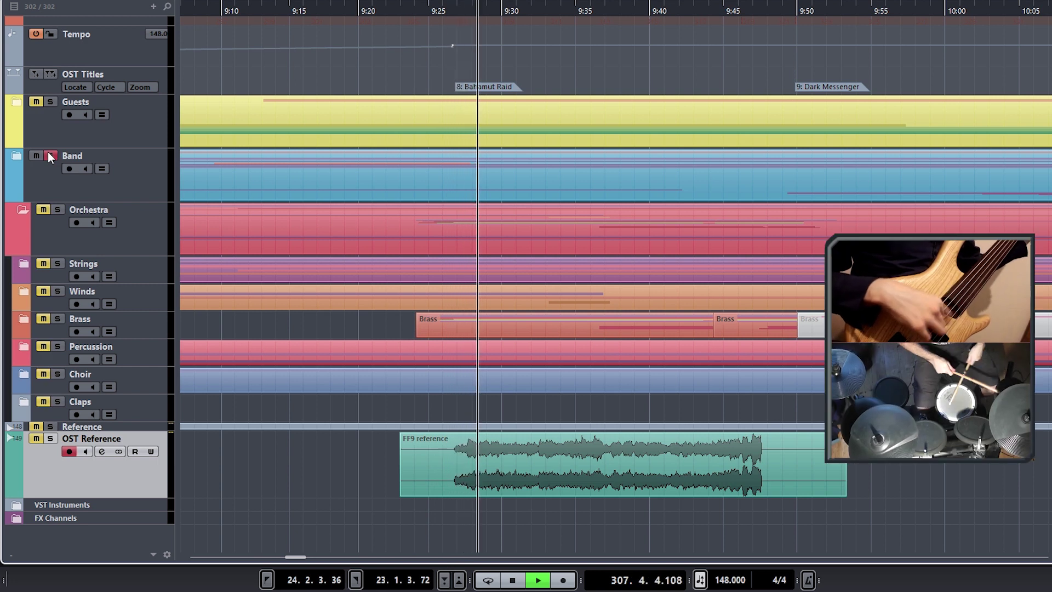
click(49, 103)
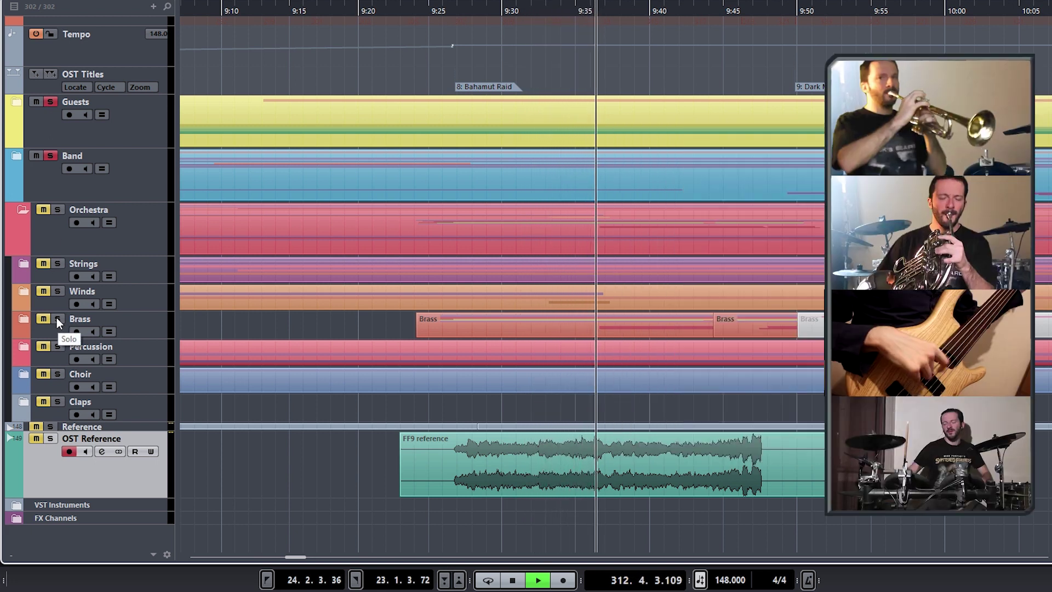
click(58, 320)
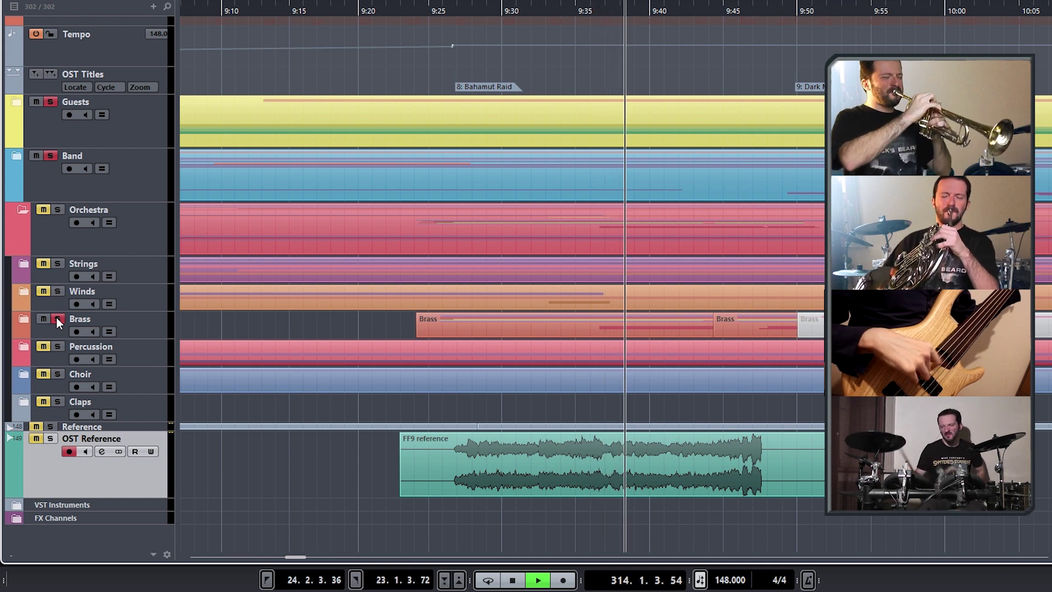
click(58, 264)
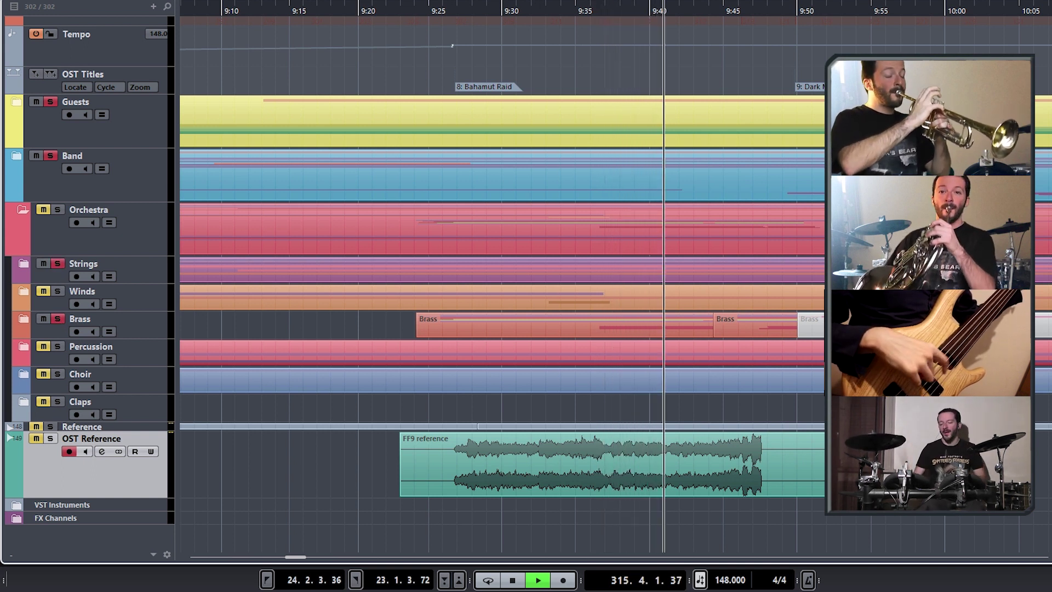
ctrl+click(50, 438)
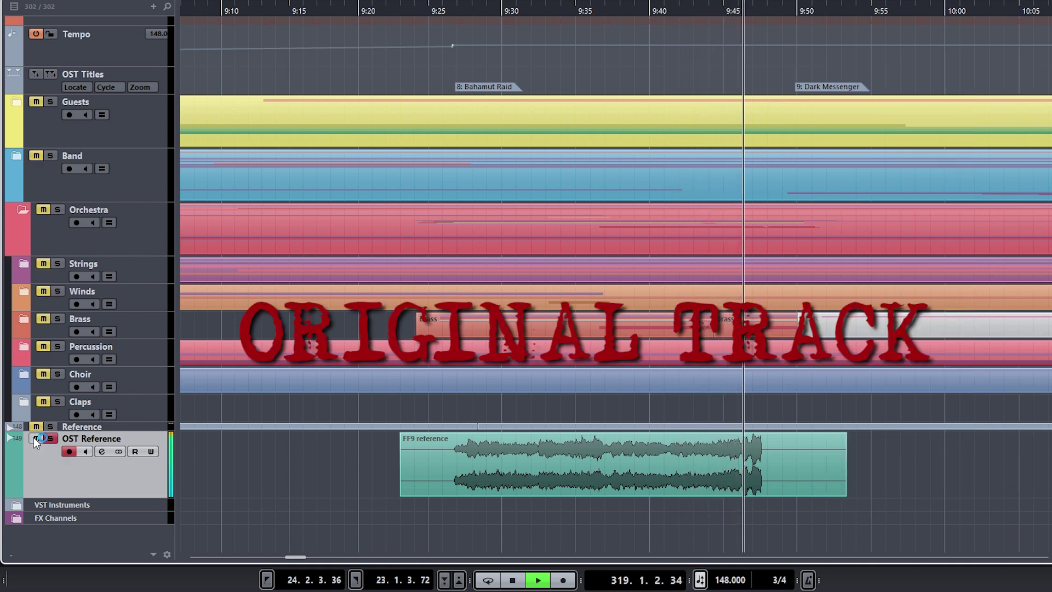
click(35, 438)
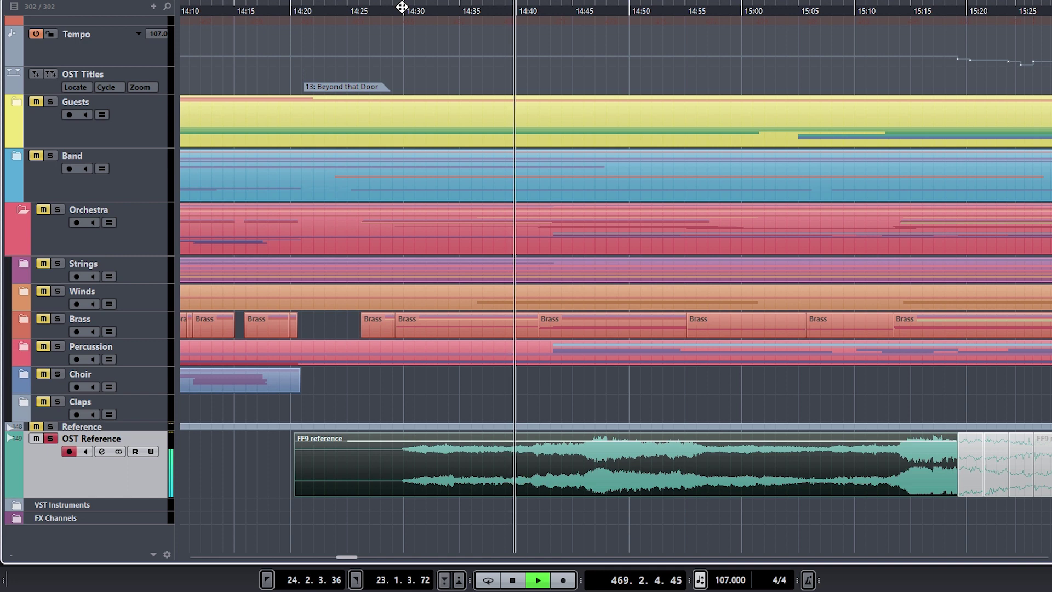
Step: Replay Beyond that Door from its opening and add the Band folder to the soloed Guests and Orchestra folders
click(383, 9)
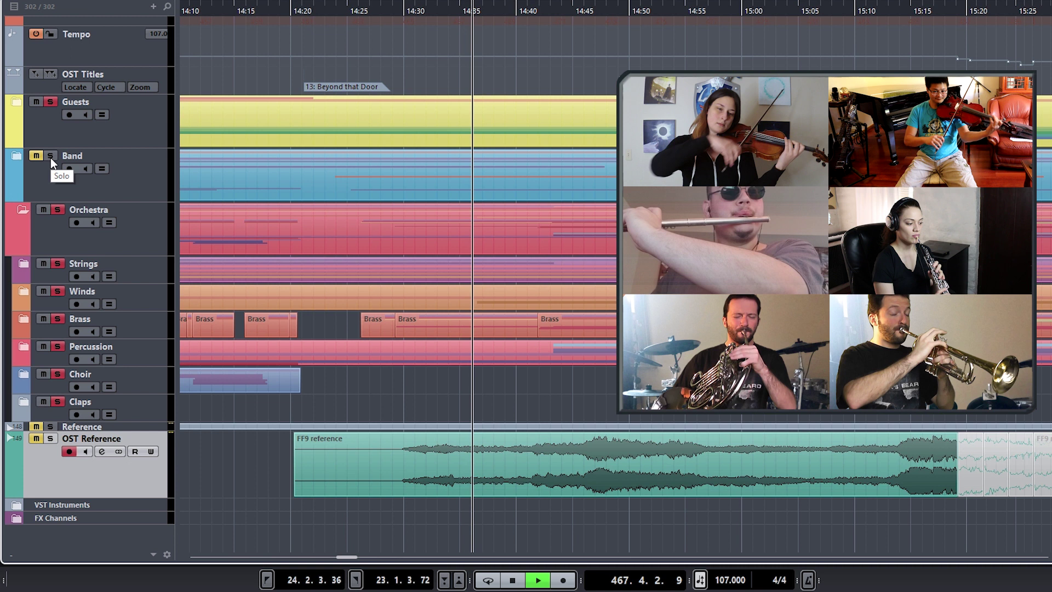
click(51, 156)
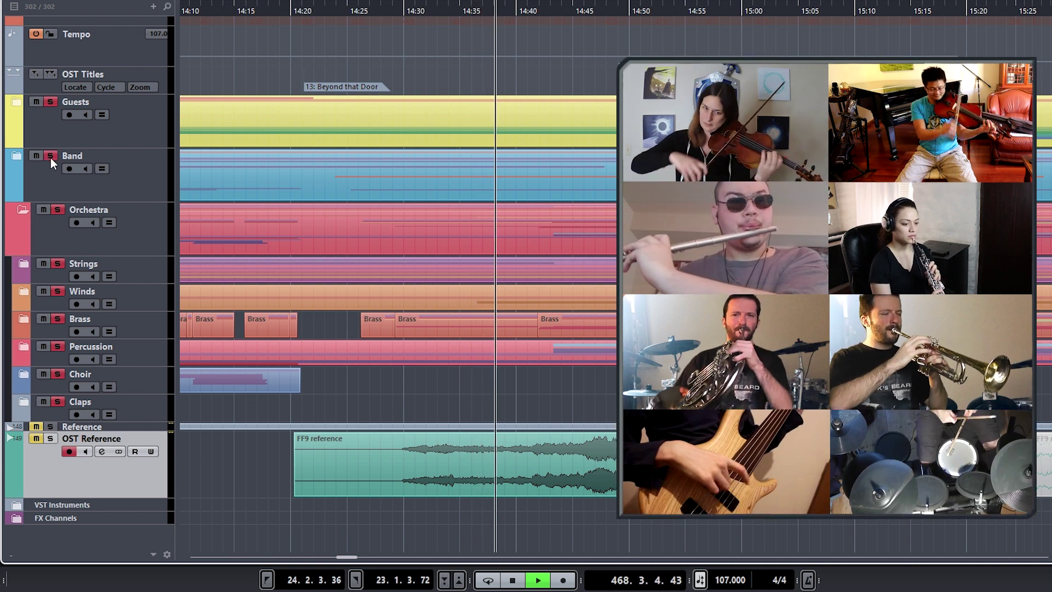
click(50, 156)
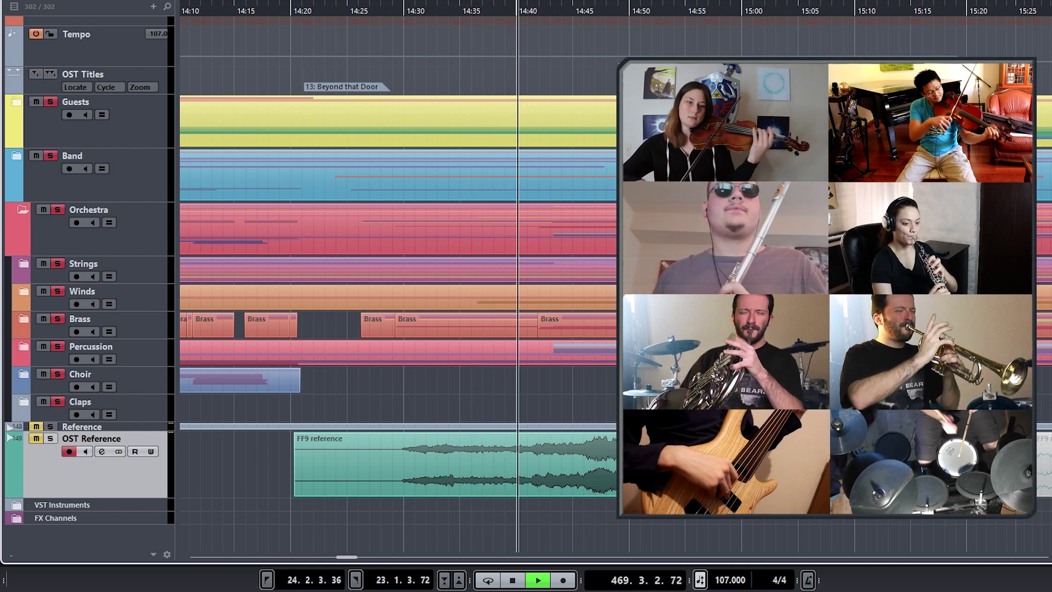
Step: Alternate between the soloed OST Reference and the full arrangement with the reference muted throughout Beyond that Door to compare them
click(50, 438)
click(37, 439)
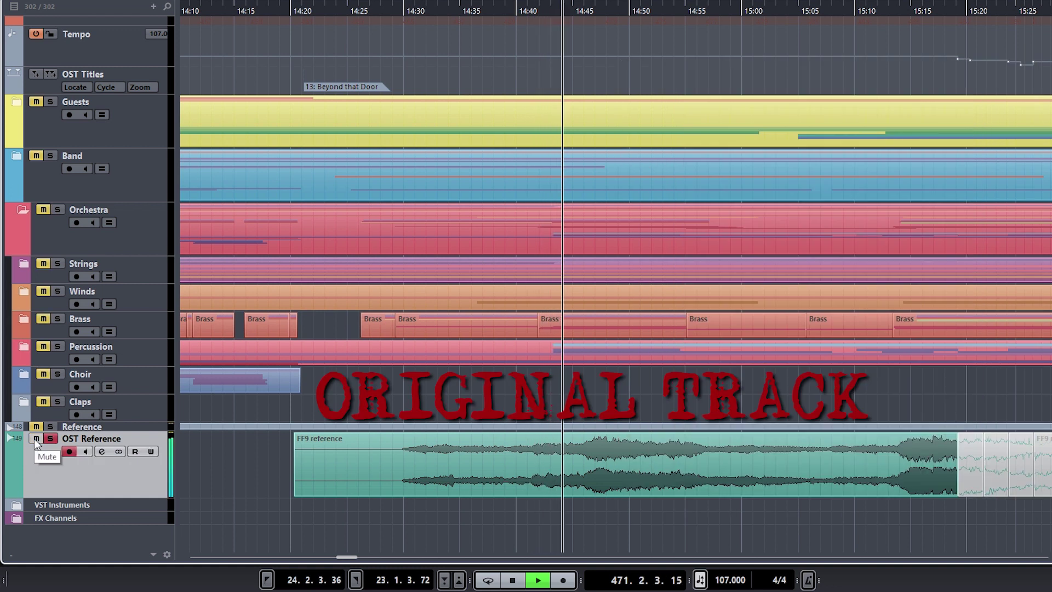
click(36, 438)
click(50, 438)
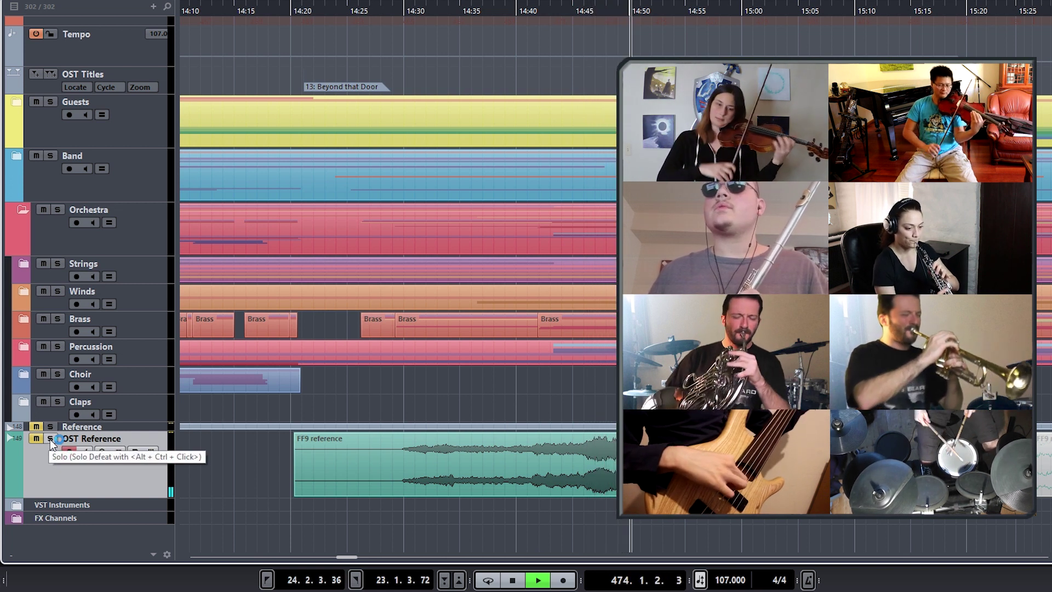
click(51, 438)
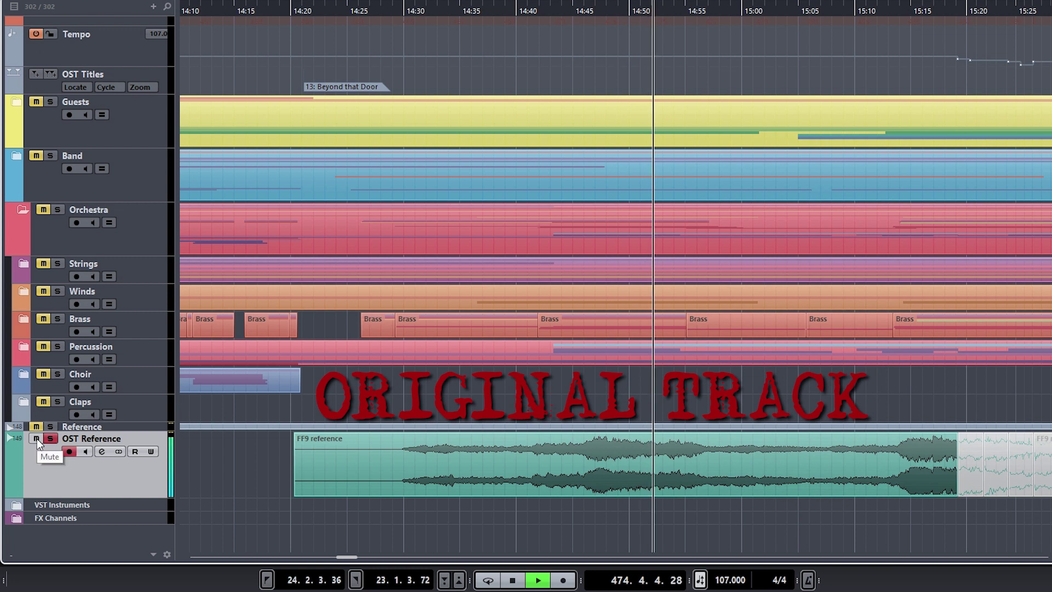
click(37, 438)
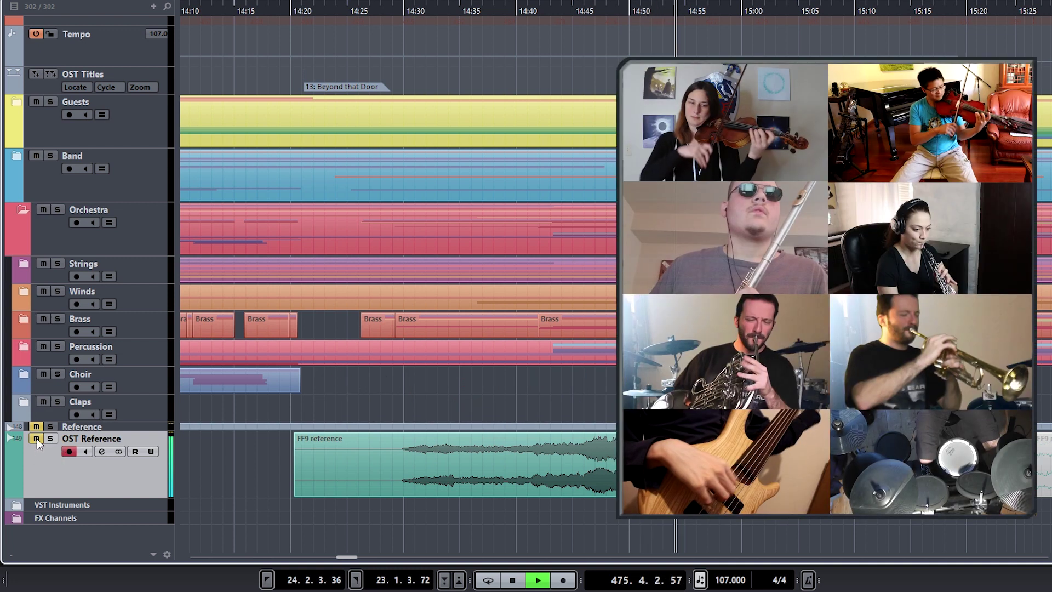
click(50, 439)
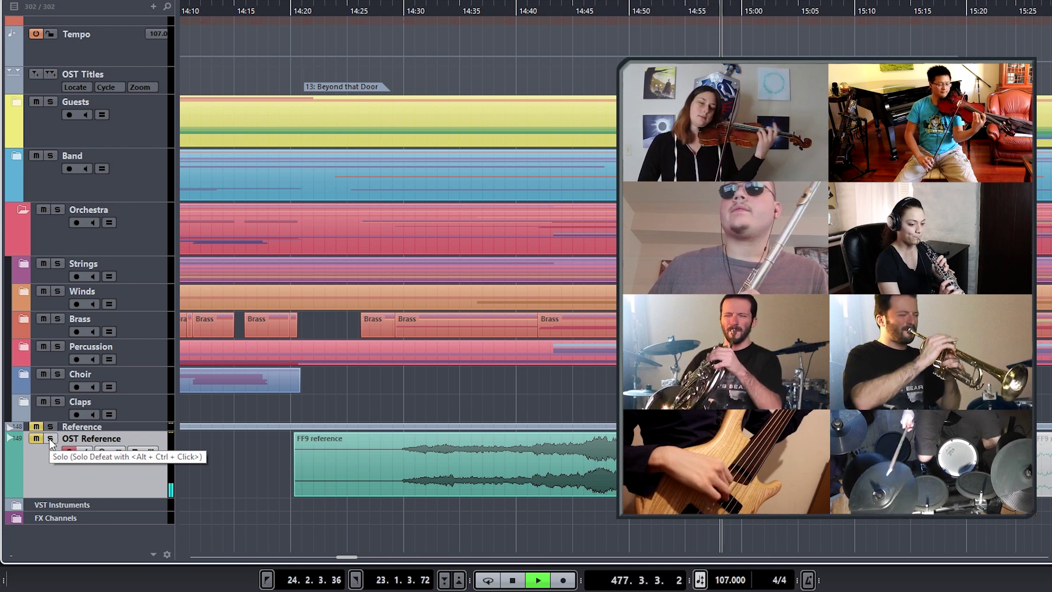
click(50, 440)
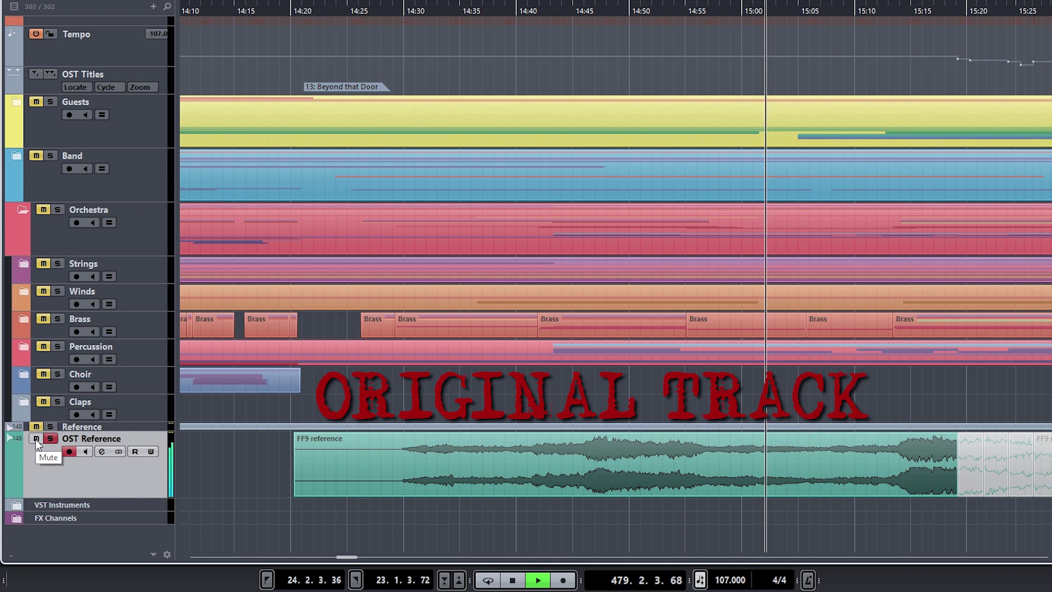
click(35, 438)
click(51, 439)
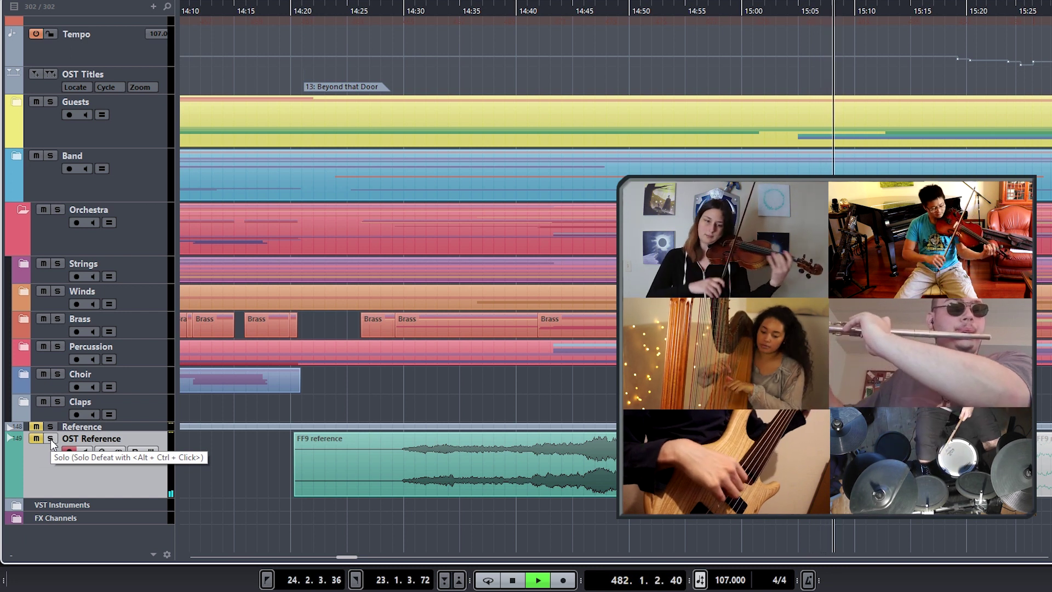
click(50, 438)
click(35, 439)
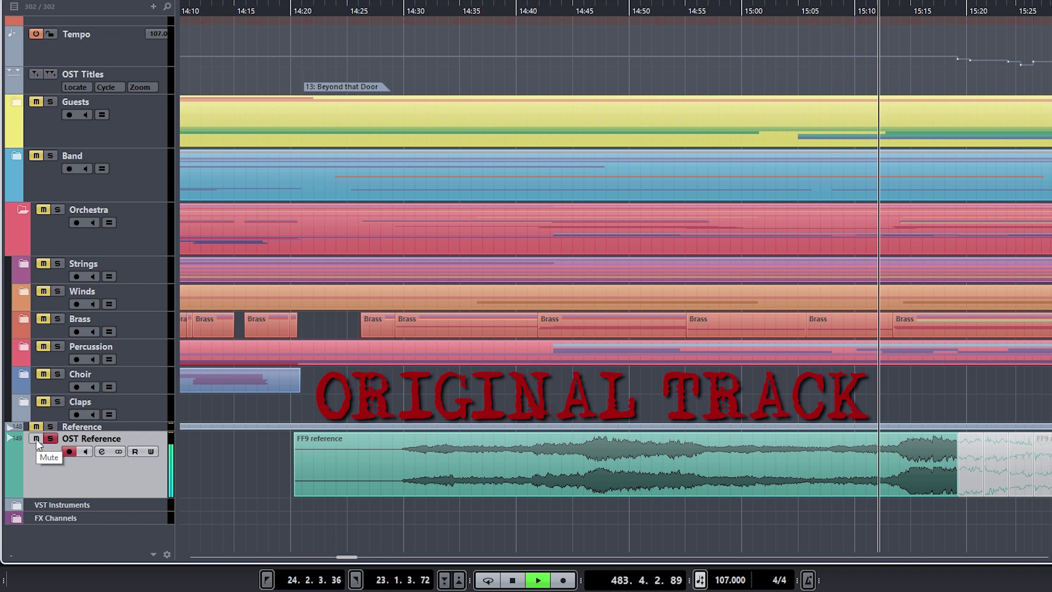
click(36, 439)
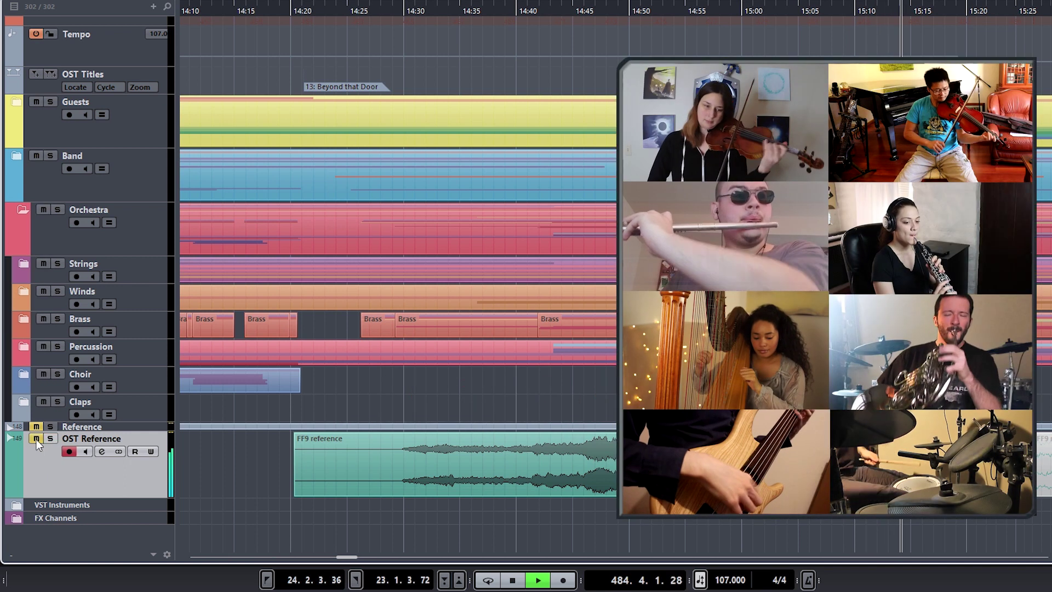